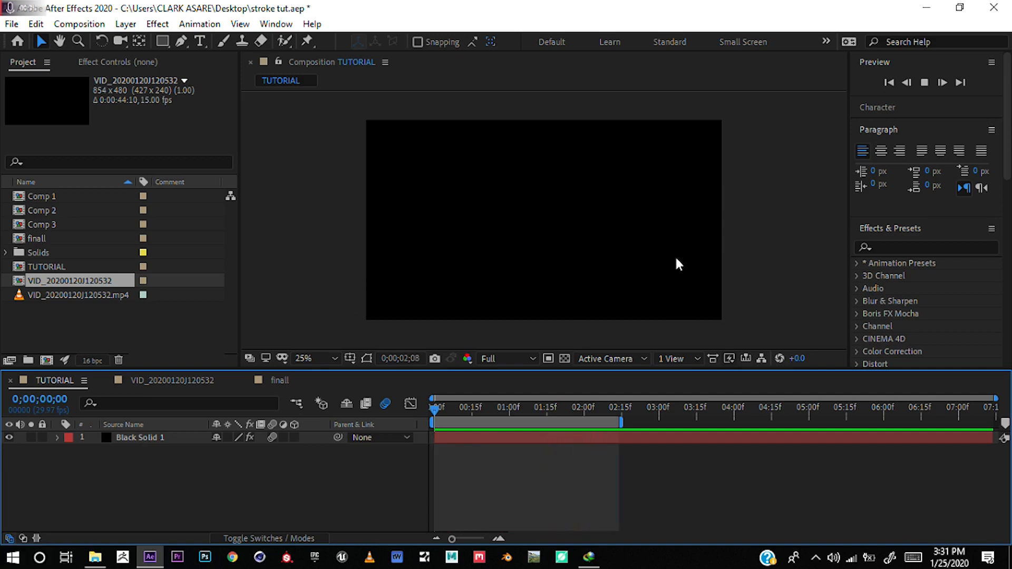
# Step: Preview the finished text animation in the finall composition and its placement over the footage in the VID_20200120J120532 composition
pyautogui.click(284, 380)
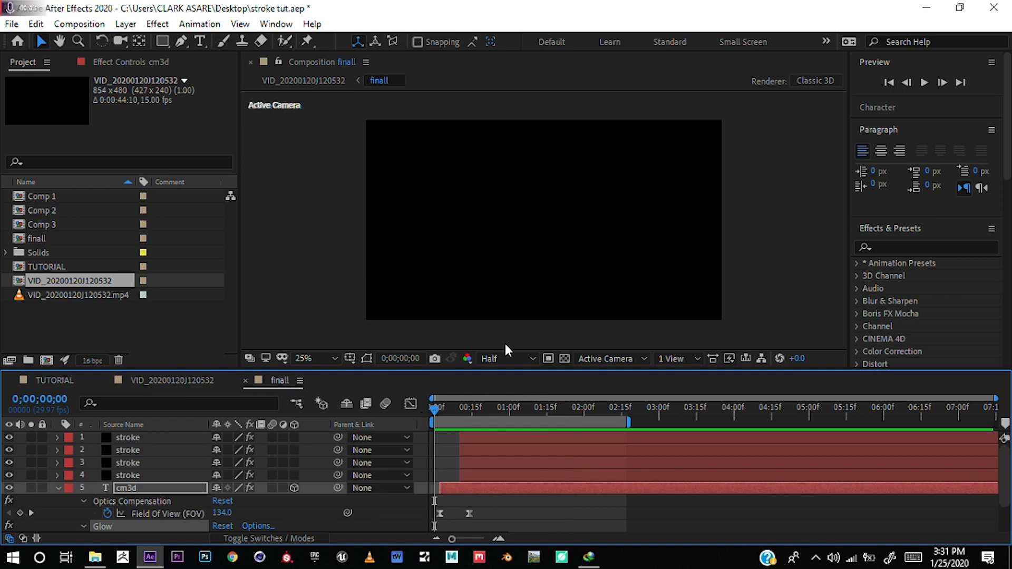
pyautogui.press('space')
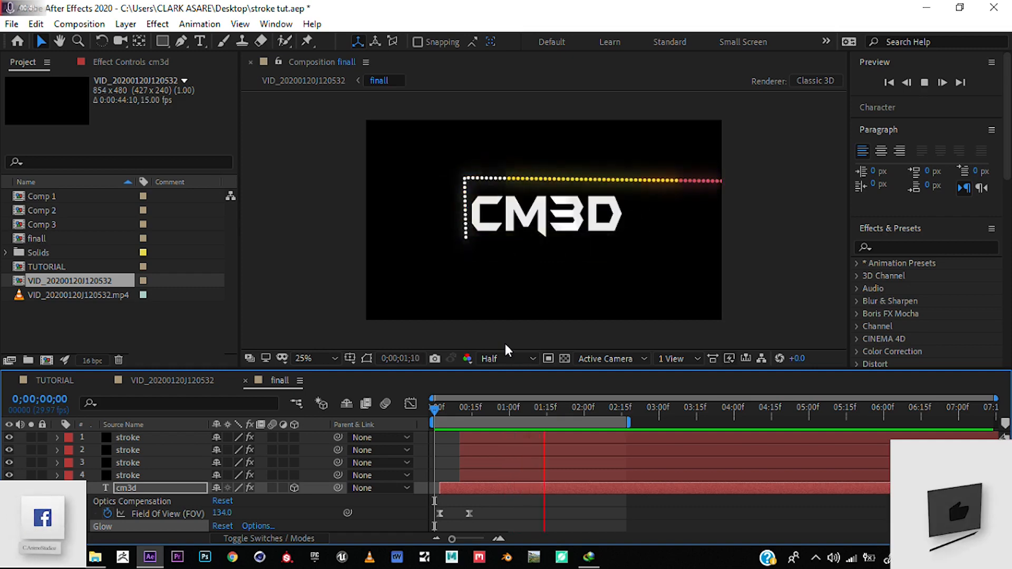
pyautogui.click(181, 381)
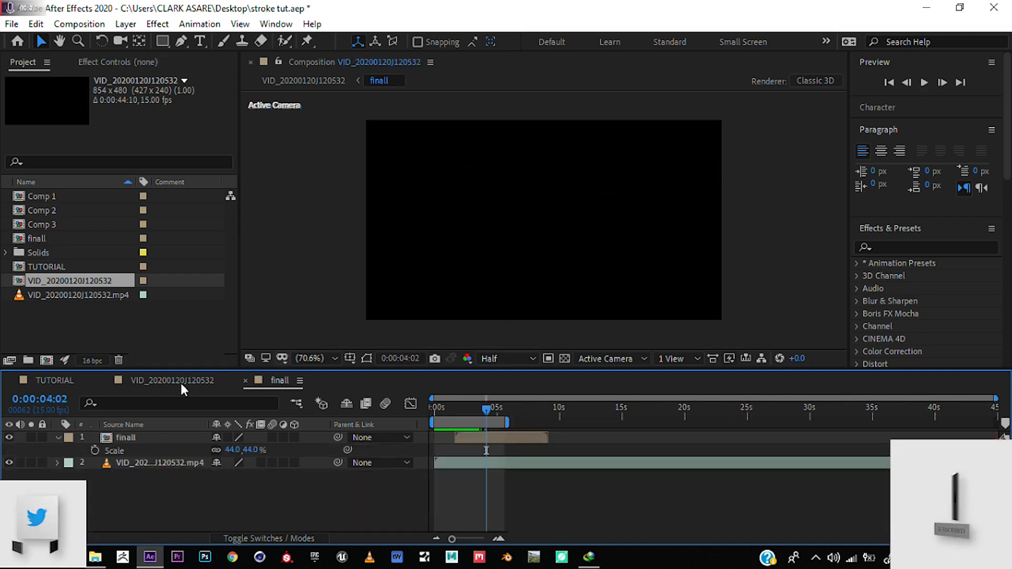
pyautogui.moveTo(453, 409); pyautogui.dragTo(435, 409)
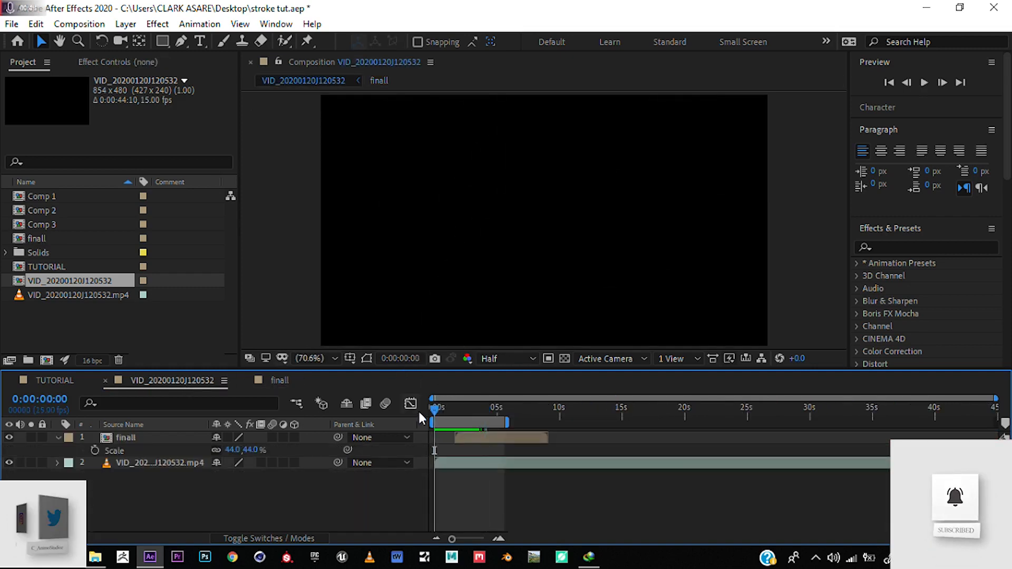
pyautogui.press('space')
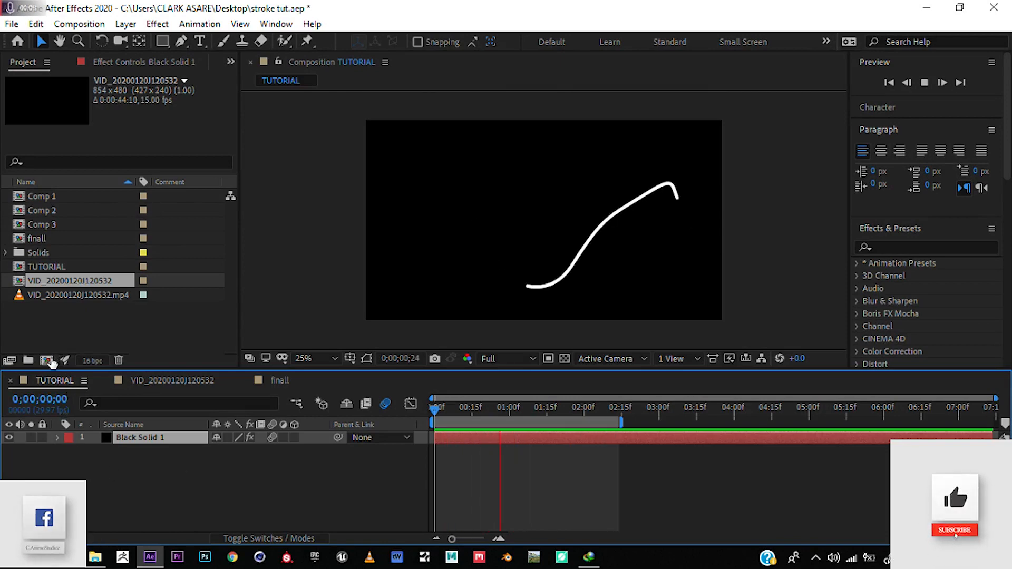
# Step: Create a new composition named "stroke concept" with a duration of 0;00;02;14 and a black background
pyautogui.hotkey('ctrl', 'n')
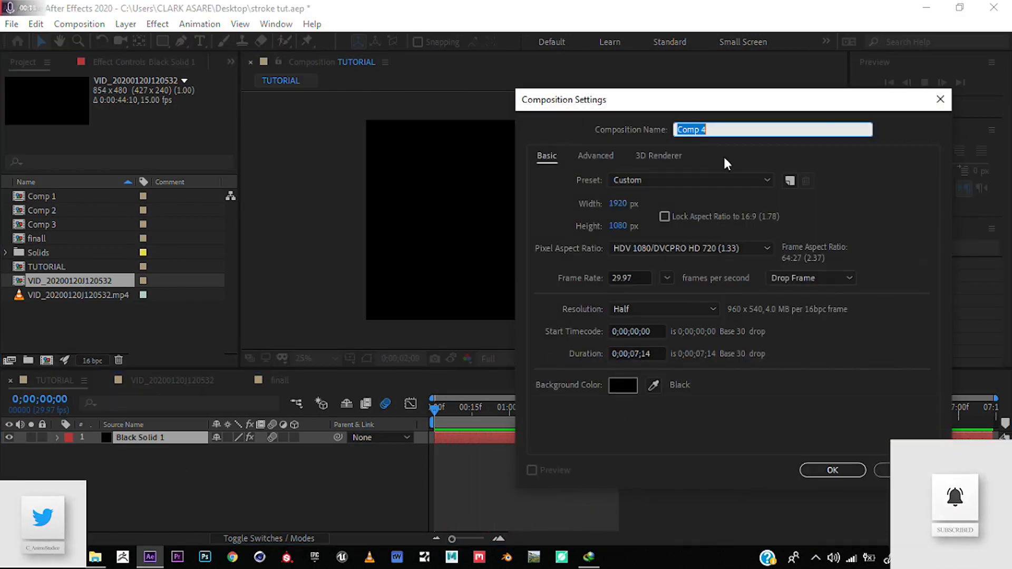
pyautogui.write('stroke ')
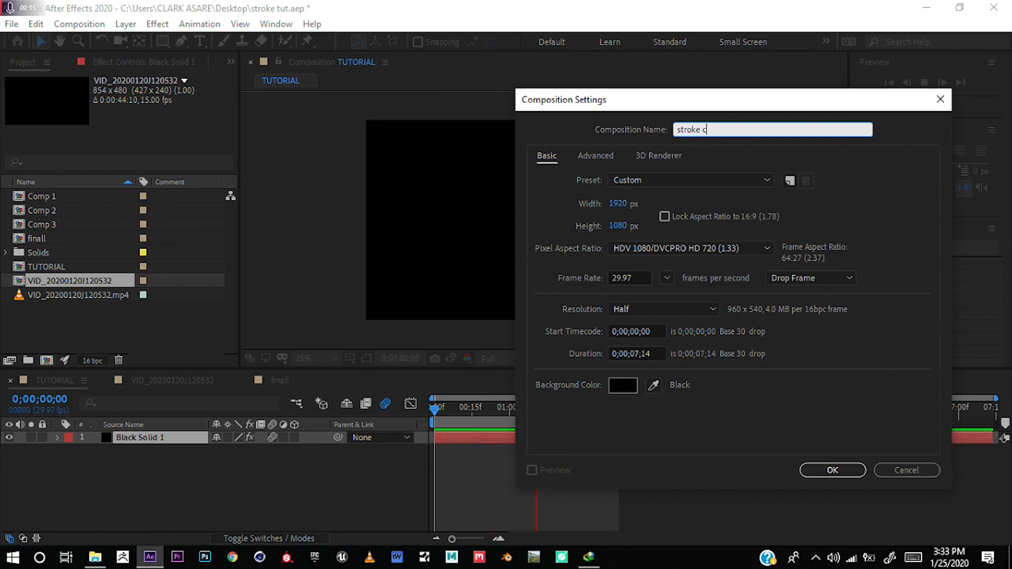
pyautogui.write('concept')
pyautogui.click(640, 355)
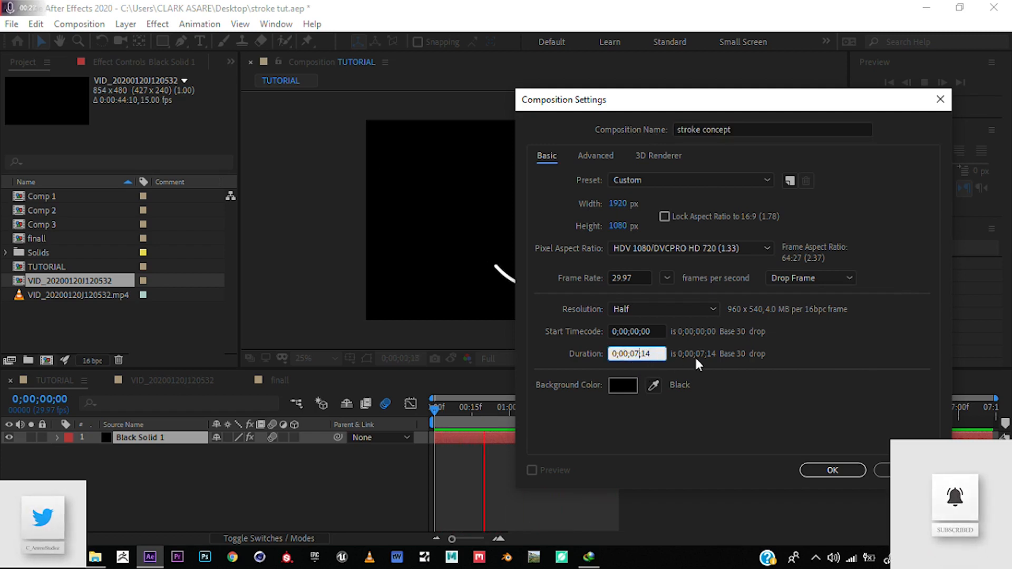
pyautogui.press('BackSpace')
pyautogui.write('2')
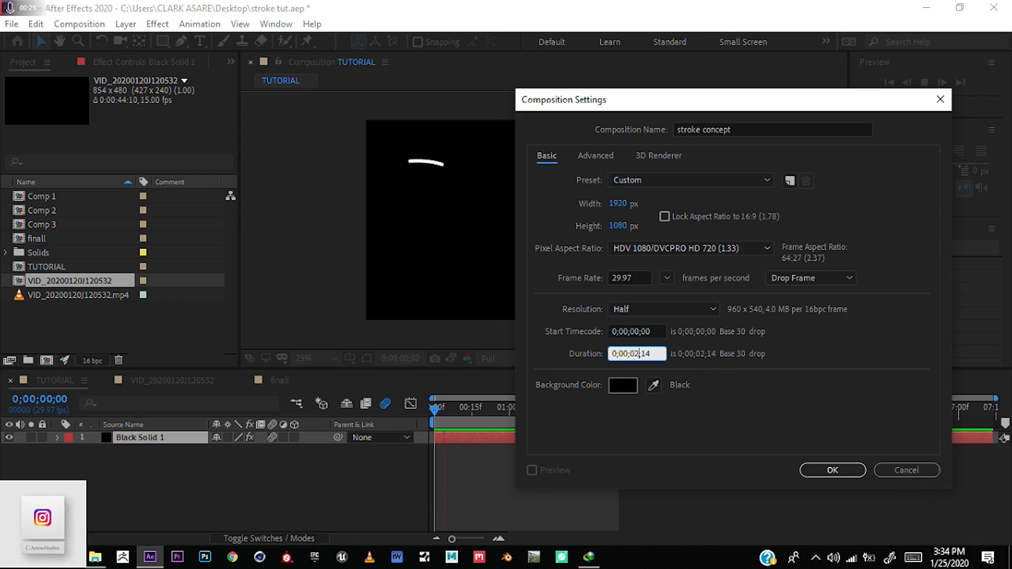
pyautogui.click(623, 386)
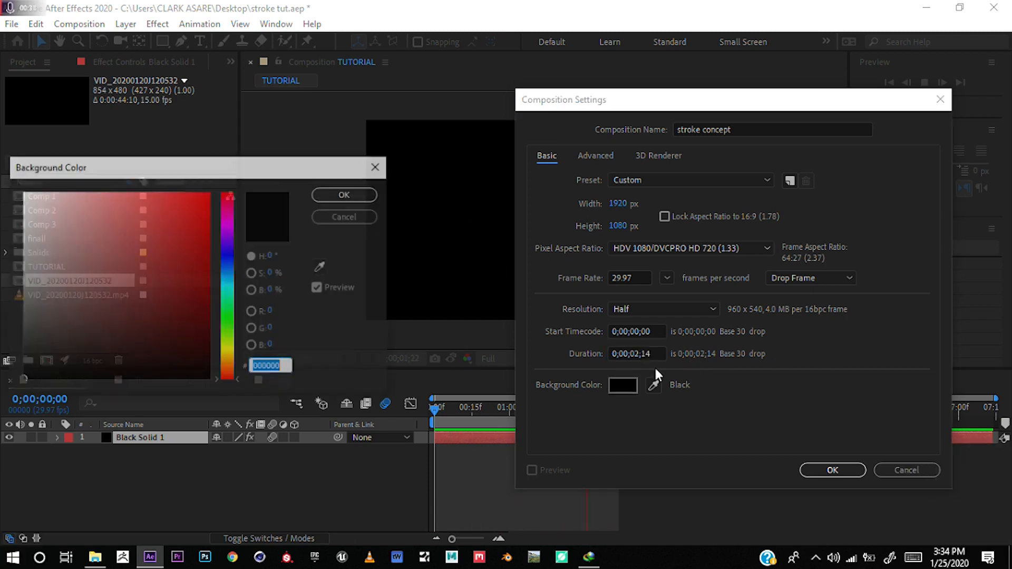
pyautogui.click(33, 361)
pyautogui.moveTo(7, 386); pyautogui.dragTo(5, 405)
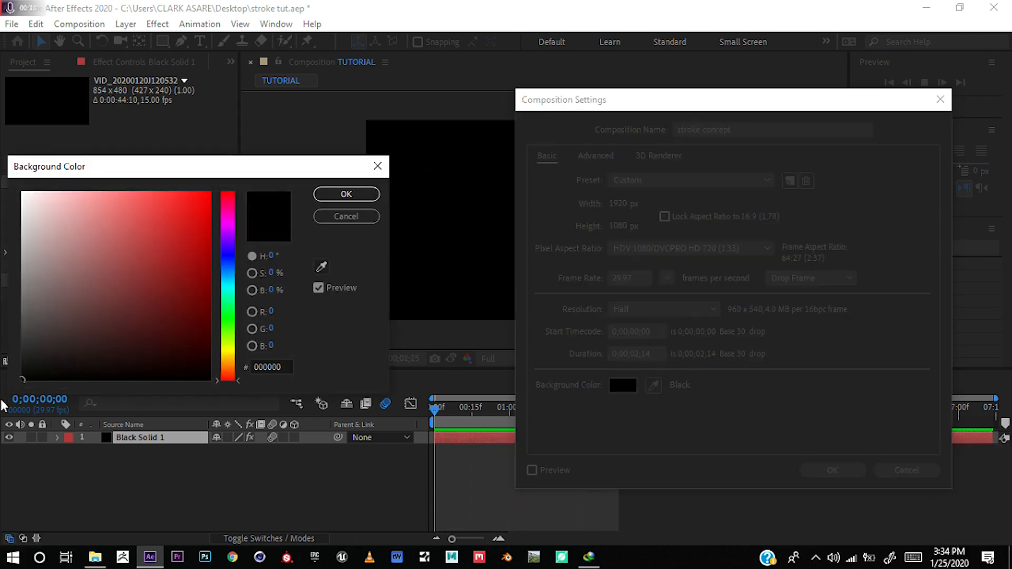
pyautogui.click(348, 195)
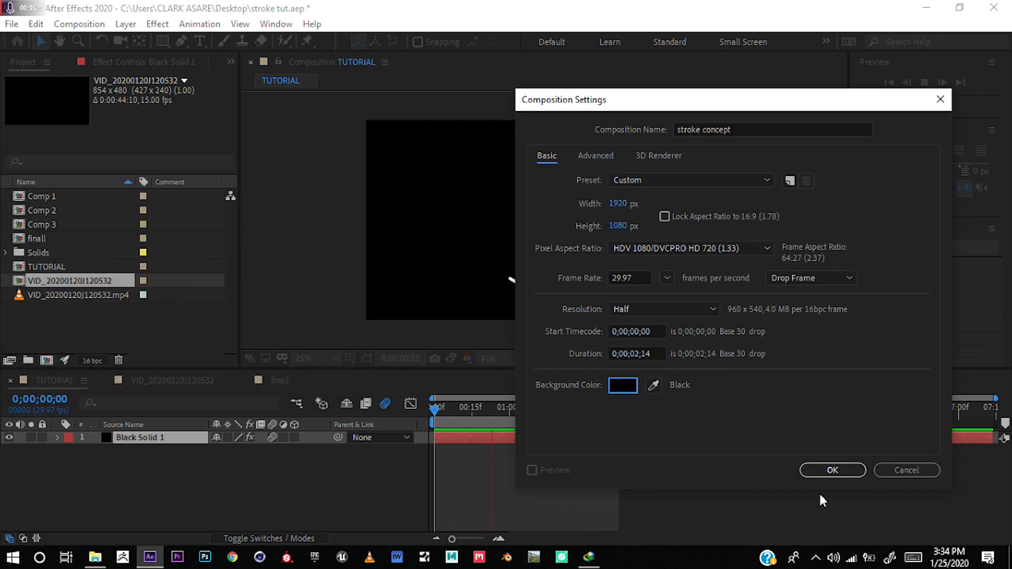
pyautogui.click(829, 470)
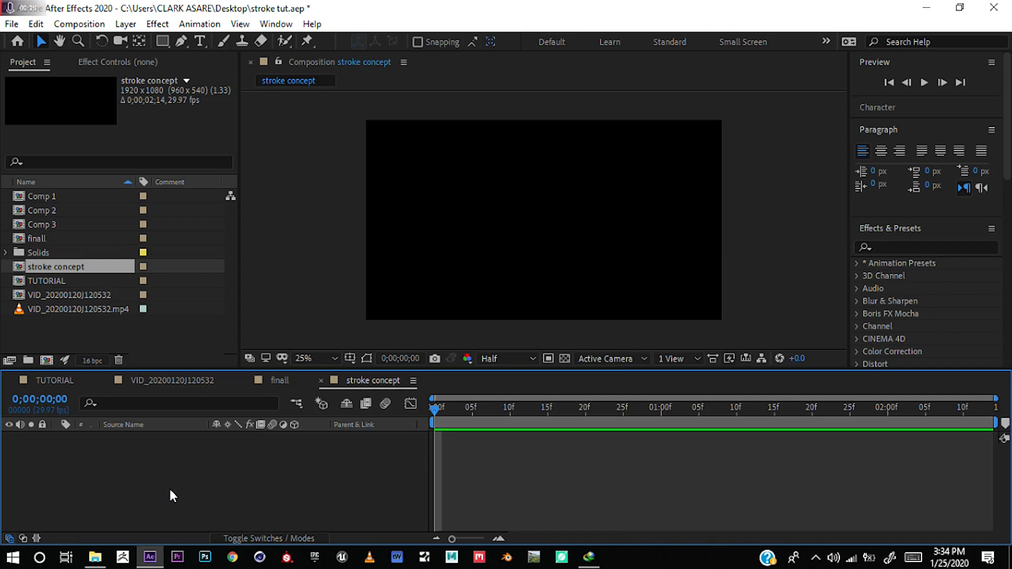
# Step: Add a black 1920 x 1080 px solid layer named "stroke" to the composition
pyautogui.rightClick(169, 490)
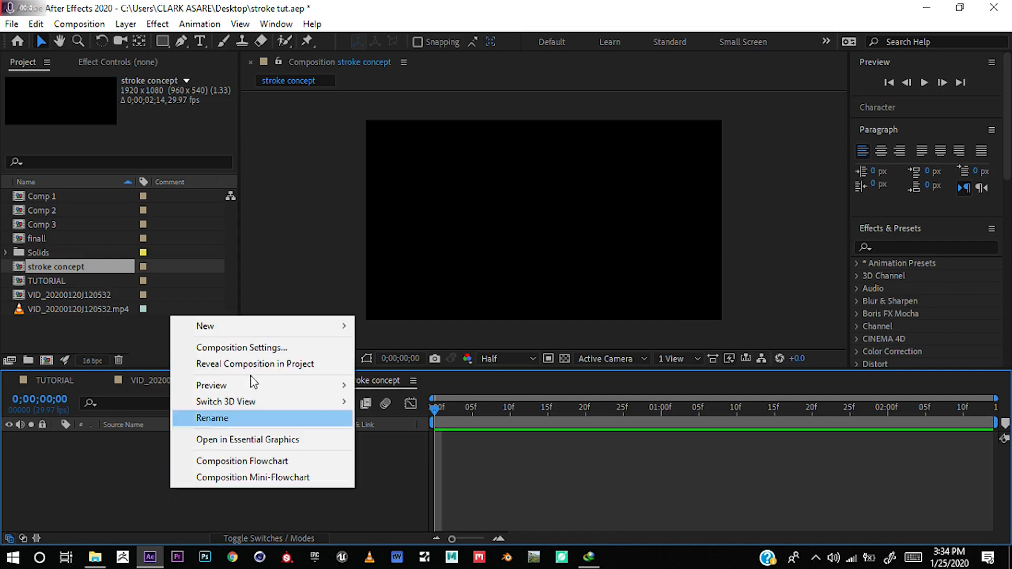
pyautogui.moveTo(312, 327)
pyautogui.click(384, 364)
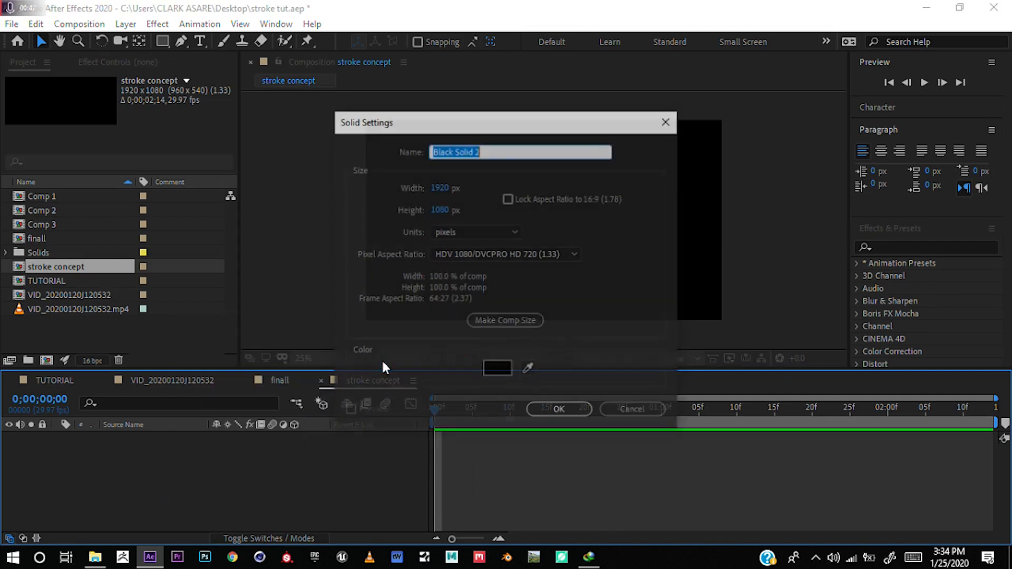
pyautogui.press('BackSpace')
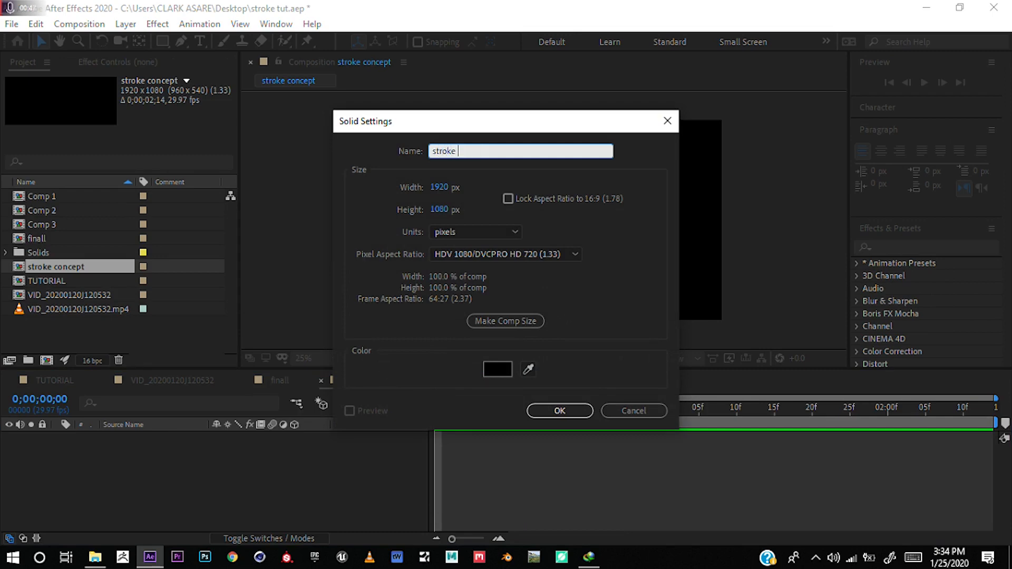
pyautogui.press('Return')
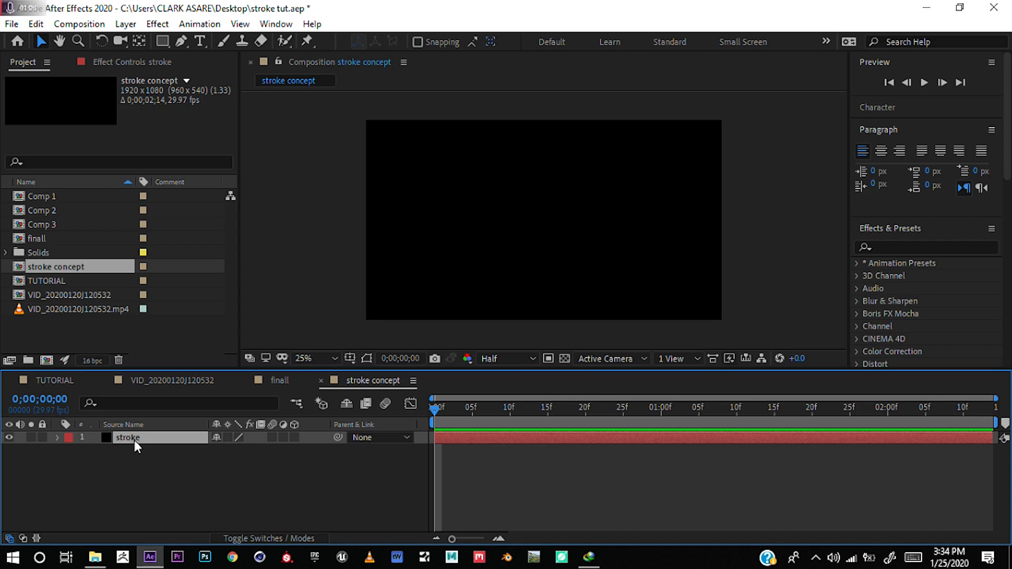
# Step: Draw an open wavy mask path with the Pen tool across the stroke solid, from its left side to beyond the right edge
pyautogui.click(179, 43)
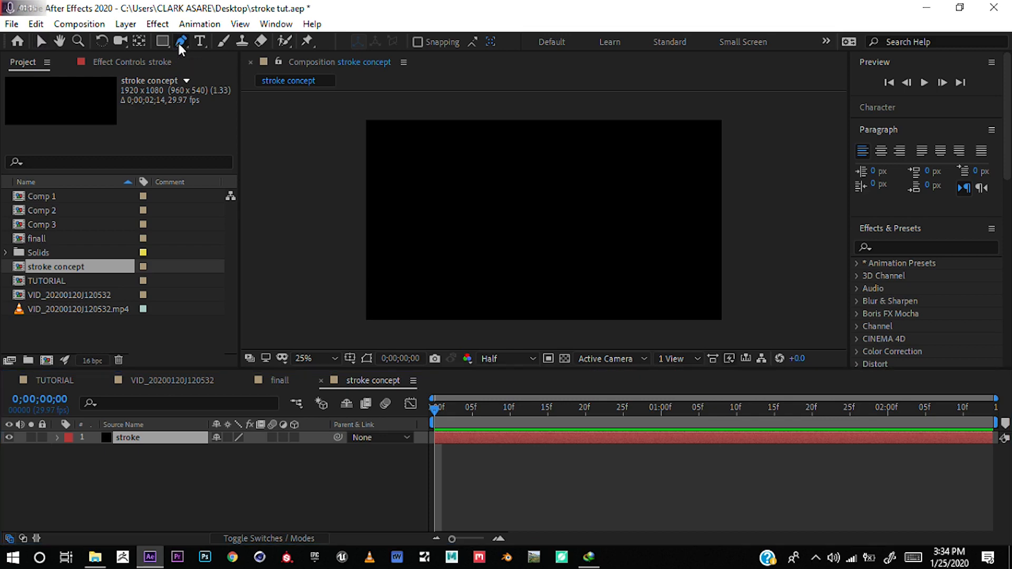
pyautogui.click(394, 266)
pyautogui.click(433, 191)
pyautogui.moveTo(435, 199); pyautogui.dragTo(487, 261)
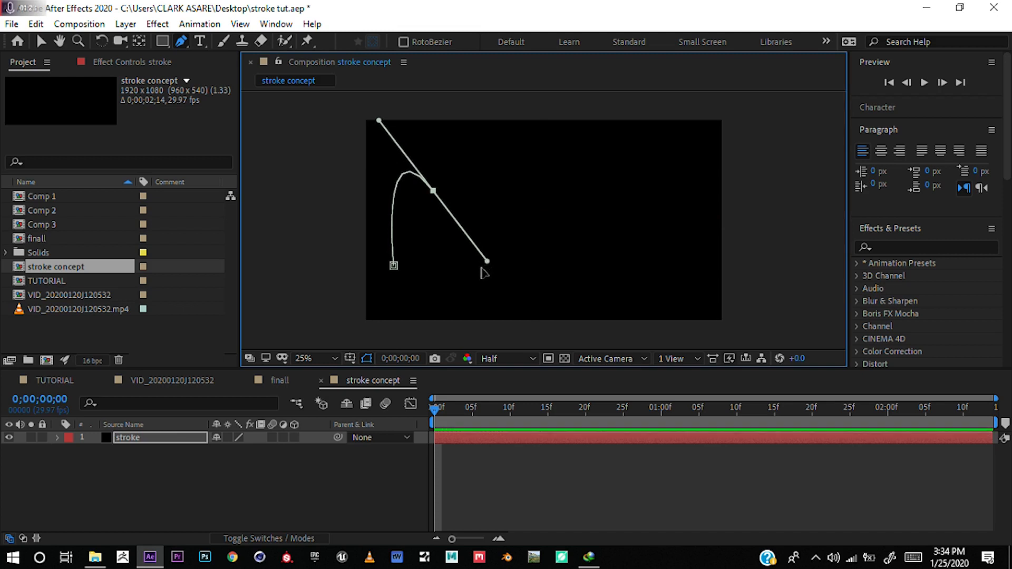
pyautogui.click(479, 269)
pyautogui.click(506, 242)
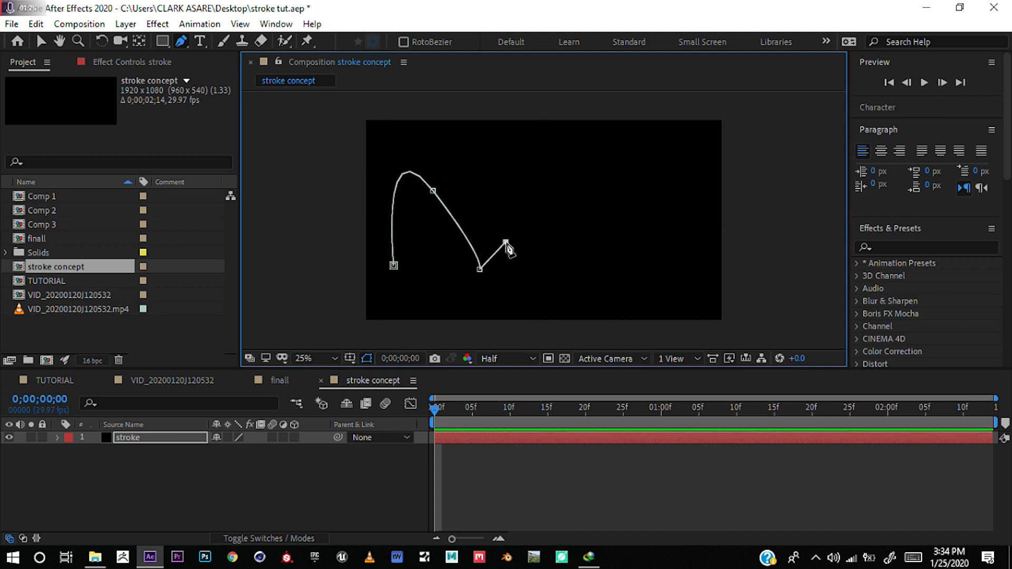
pyautogui.moveTo(543, 186); pyautogui.dragTo(624, 224)
pyautogui.moveTo(656, 185); pyautogui.dragTo(688, 203)
pyautogui.moveTo(688, 246); pyautogui.dragTo(713, 262)
pyautogui.moveTo(720, 228); pyautogui.dragTo(800, 211)
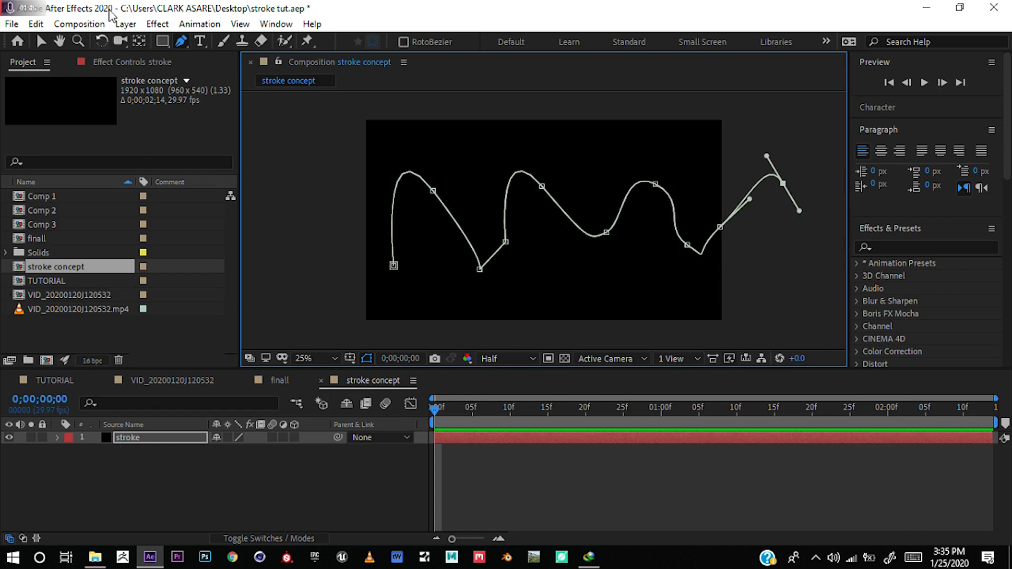
pyautogui.click(41, 41)
pyautogui.click(187, 425)
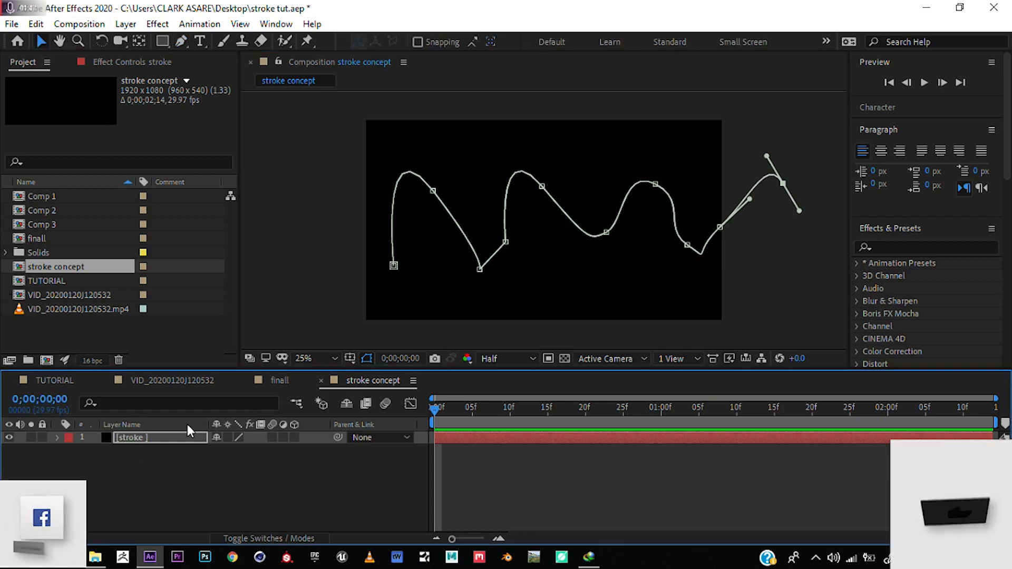
pyautogui.click(176, 441)
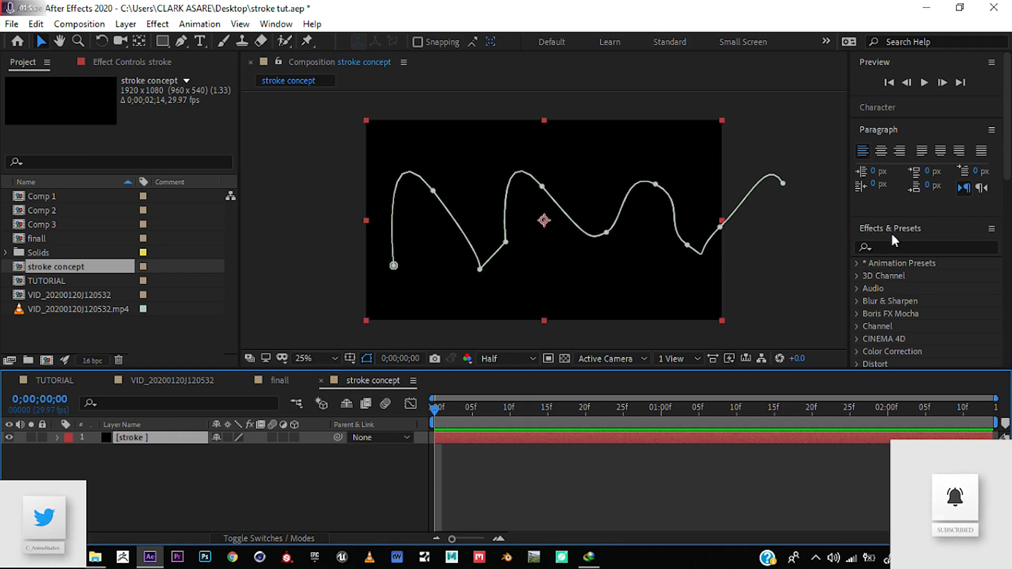
pyautogui.click(276, 24)
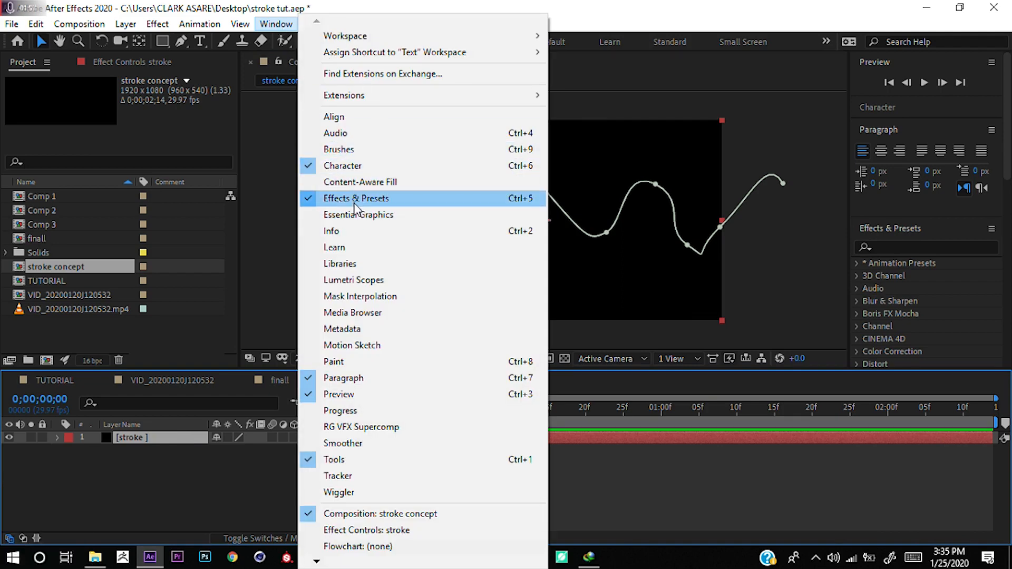
pyautogui.click(443, 206)
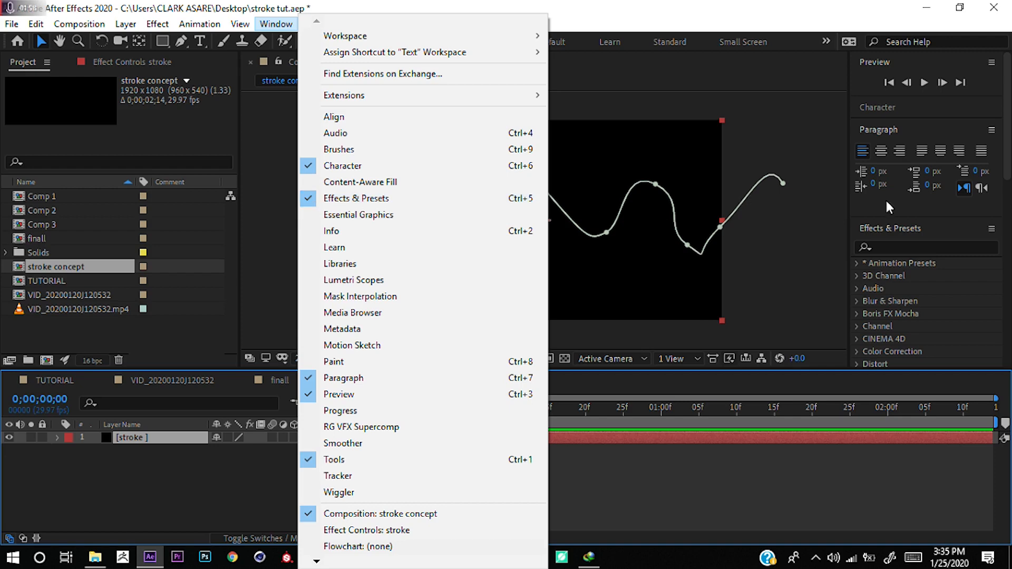
pyautogui.click(809, 291)
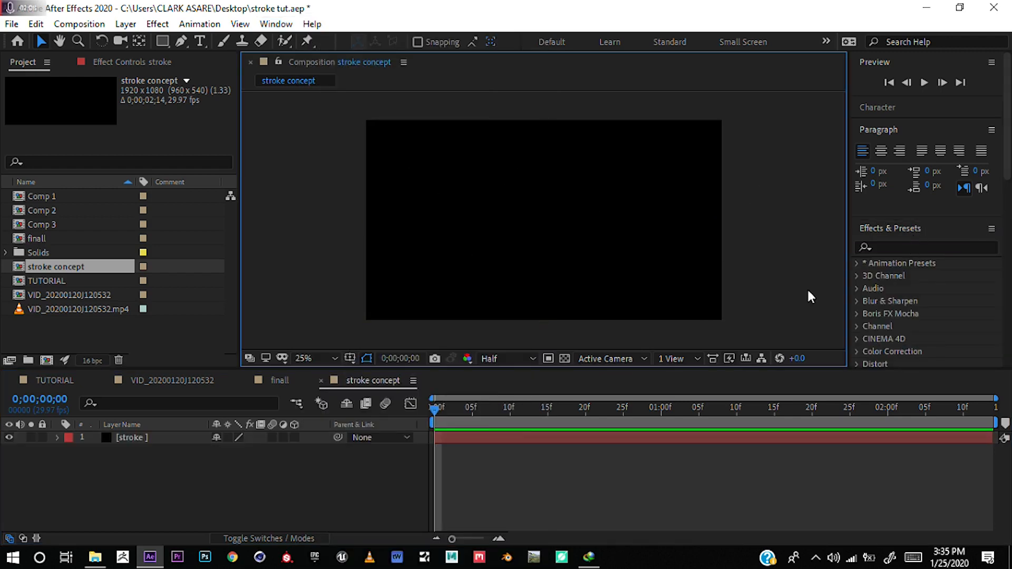
# Step: Search the effects for "stroke" and apply the Generate Stroke effect to the stroke layer
pyautogui.click(874, 244)
pyautogui.write('stroke')
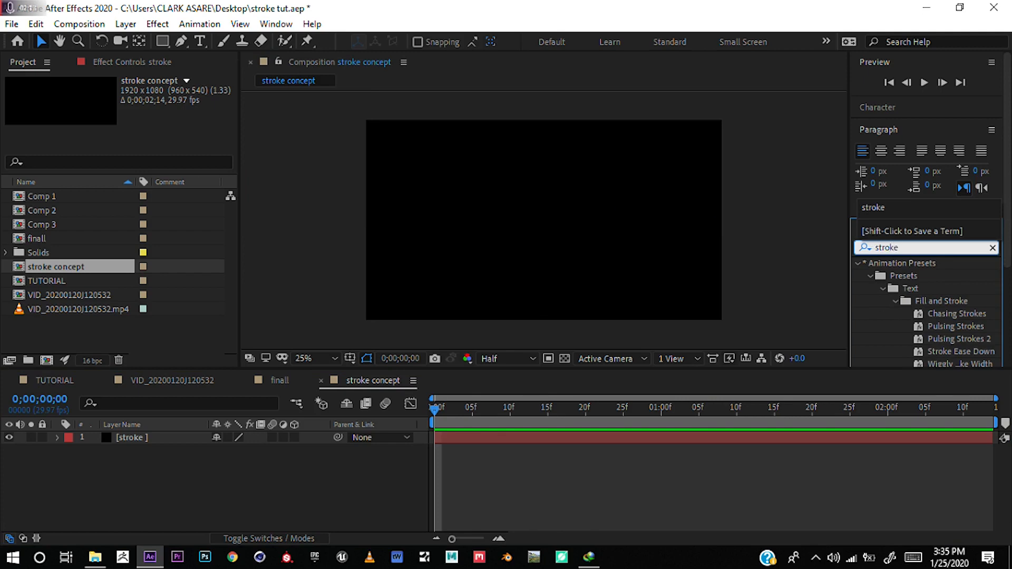
pyautogui.scroll(-3, 916, 289)
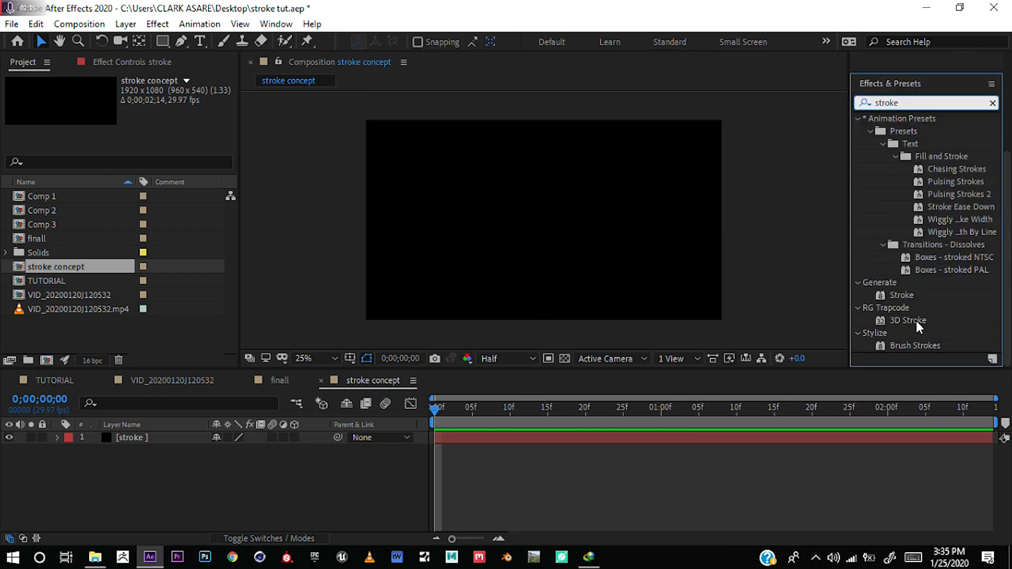
pyautogui.click(897, 294)
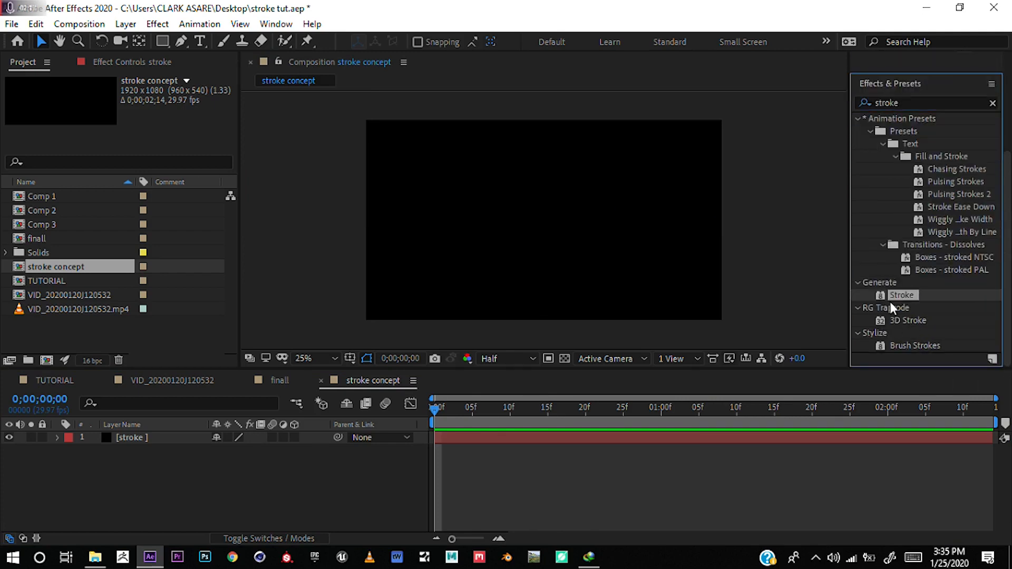
pyautogui.moveTo(907, 292)
pyautogui.mouseDown()
pyautogui.moveTo(378, 380)
pyautogui.moveTo(130, 439)
pyautogui.moveTo(140, 436)
pyautogui.mouseUp()
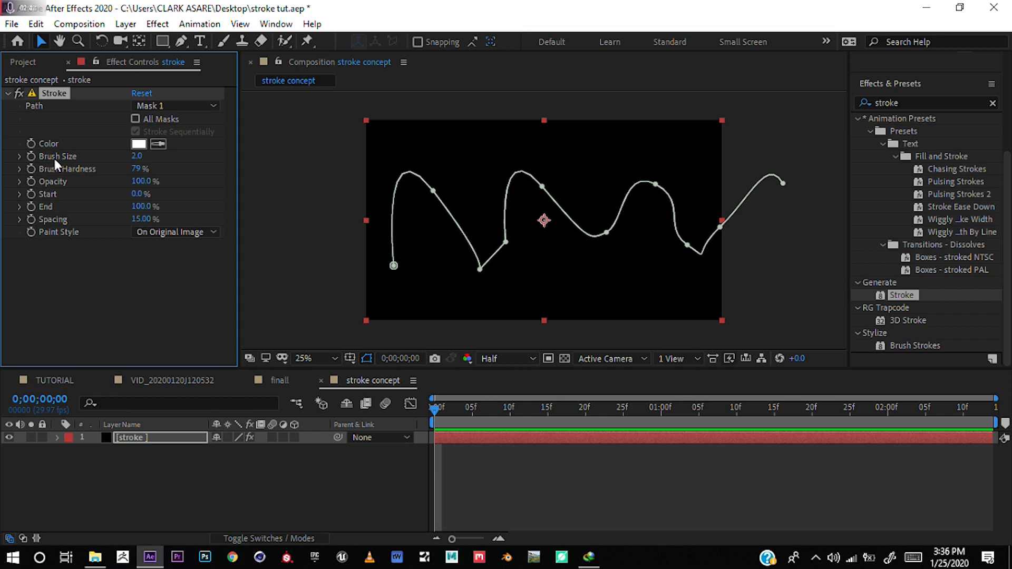
# Step: Set the Stroke effect's Brush Size to 13.5, checking the line with the mask outline hidden
pyautogui.moveTo(136, 161); pyautogui.dragTo(264, 150)
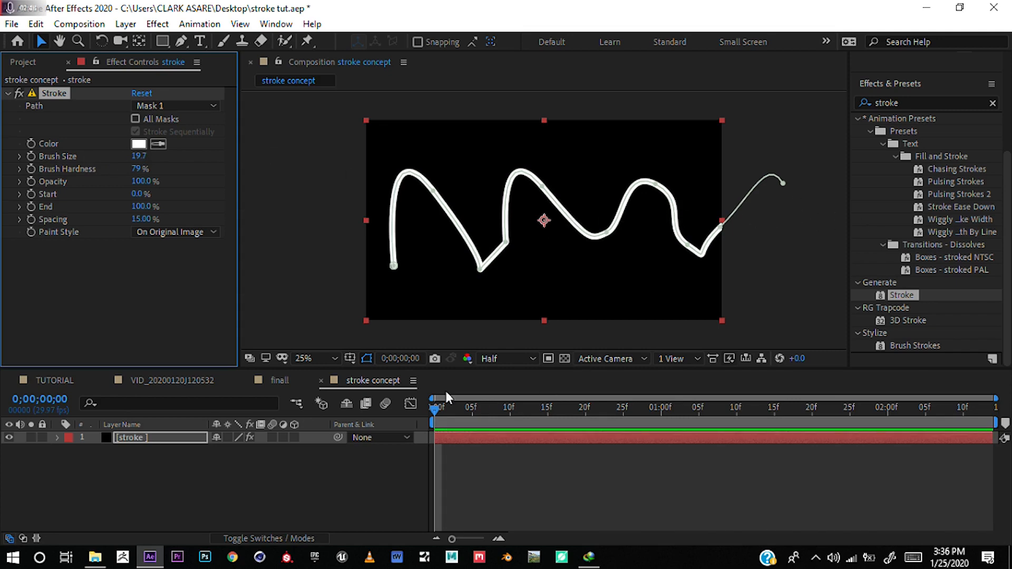
pyautogui.click(367, 357)
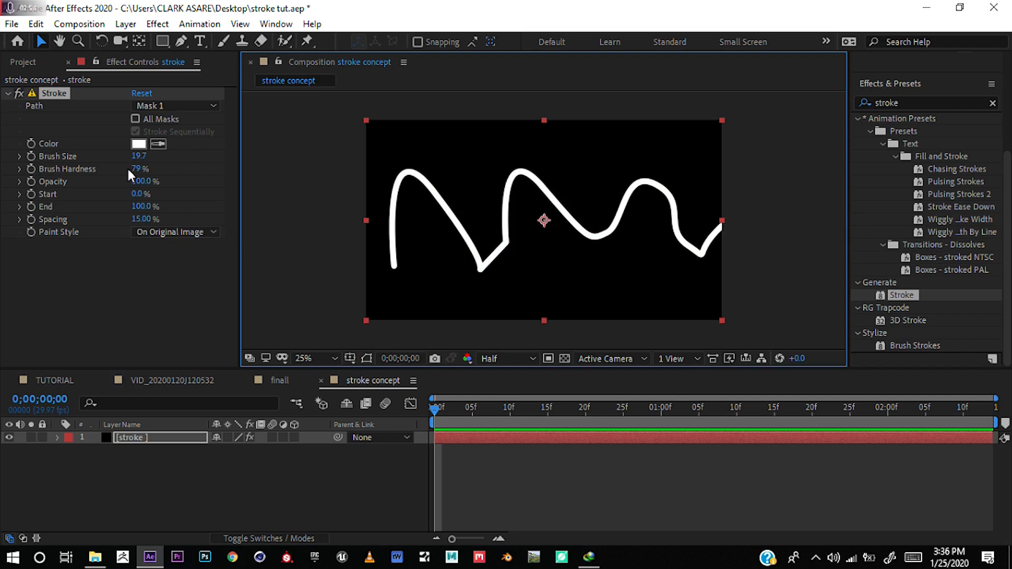
pyautogui.moveTo(136, 160); pyautogui.dragTo(99, 167)
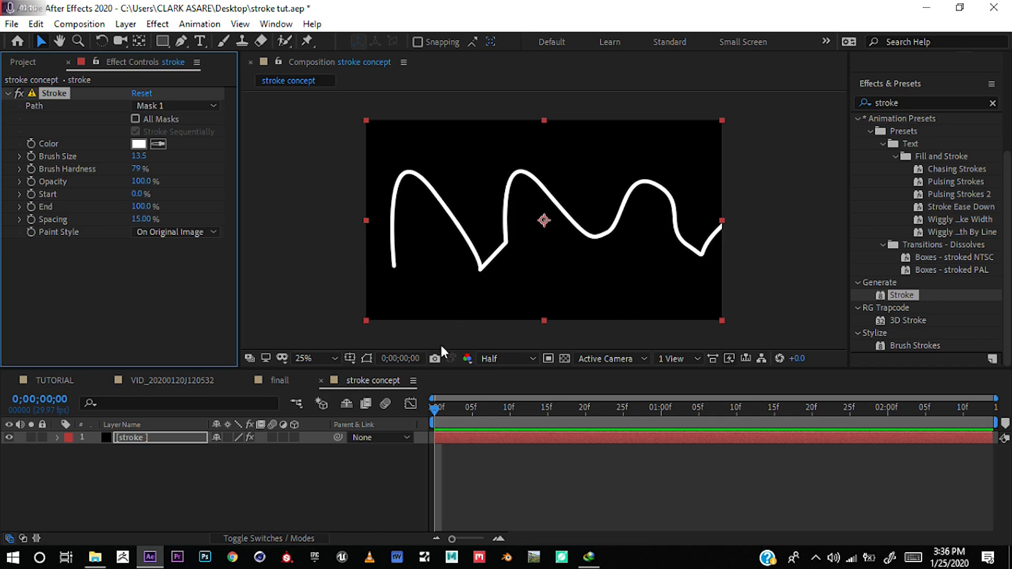
pyautogui.click(369, 357)
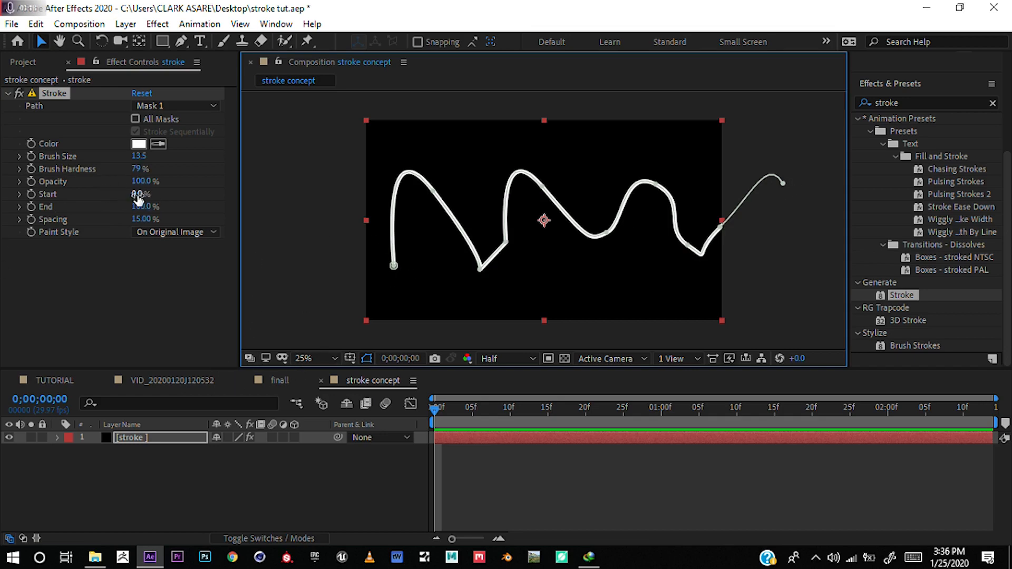
# Step: Try out the Stroke effect's Start and End values and set both to 0%
pyautogui.moveTo(136, 194)
pyautogui.mouseDown()
pyautogui.moveTo(200, 177)
pyautogui.moveTo(122, 184)
pyautogui.mouseUp()
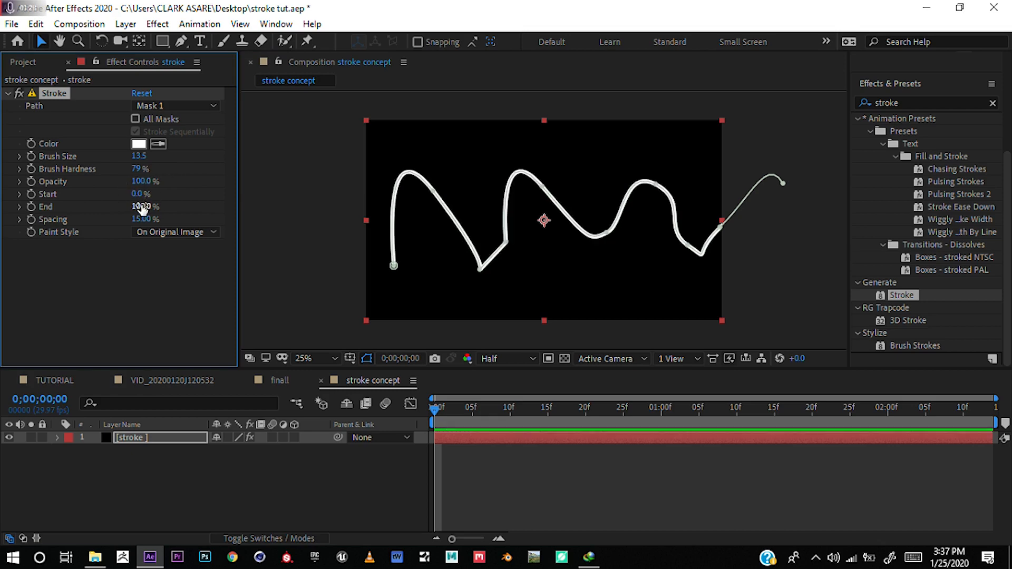
pyautogui.moveTo(141, 206); pyautogui.dragTo(213, 183)
pyautogui.moveTo(136, 207); pyautogui.dragTo(64, 209)
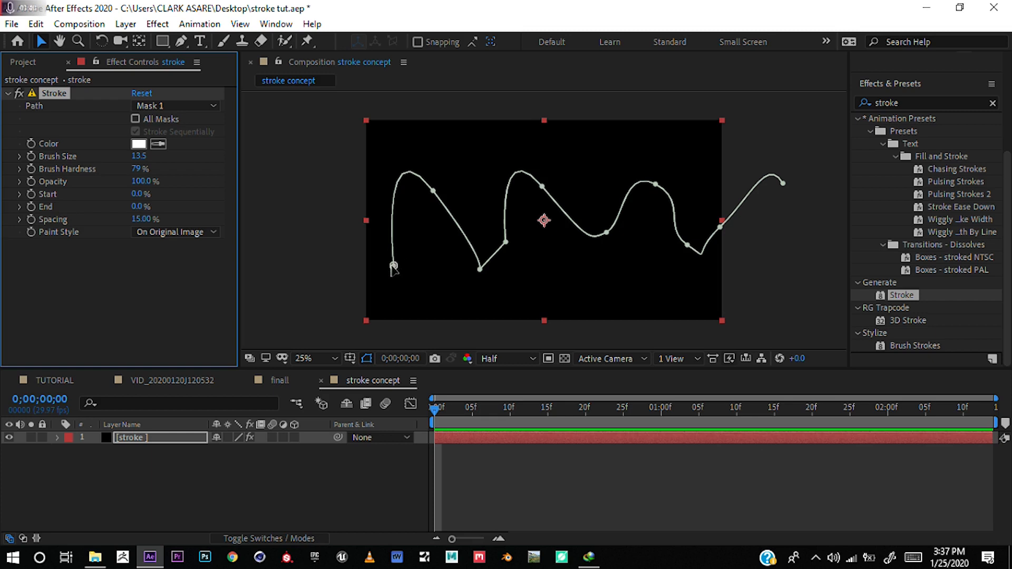
# Step: Move the first vertex of the mask path up and outward, beyond the composition's left edge
pyautogui.click(394, 265)
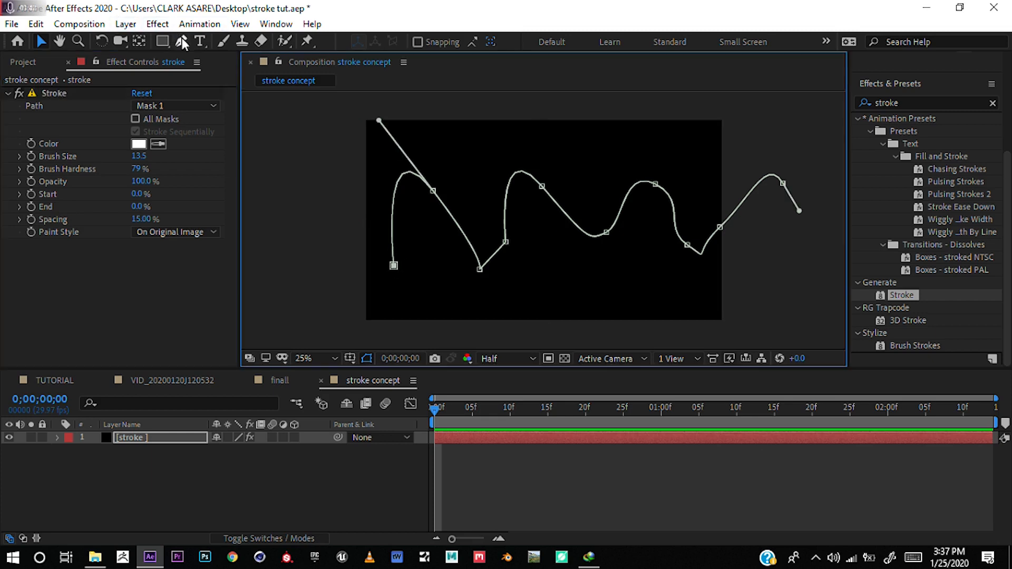
pyautogui.click(393, 265)
pyautogui.moveTo(394, 268); pyautogui.dragTo(336, 229)
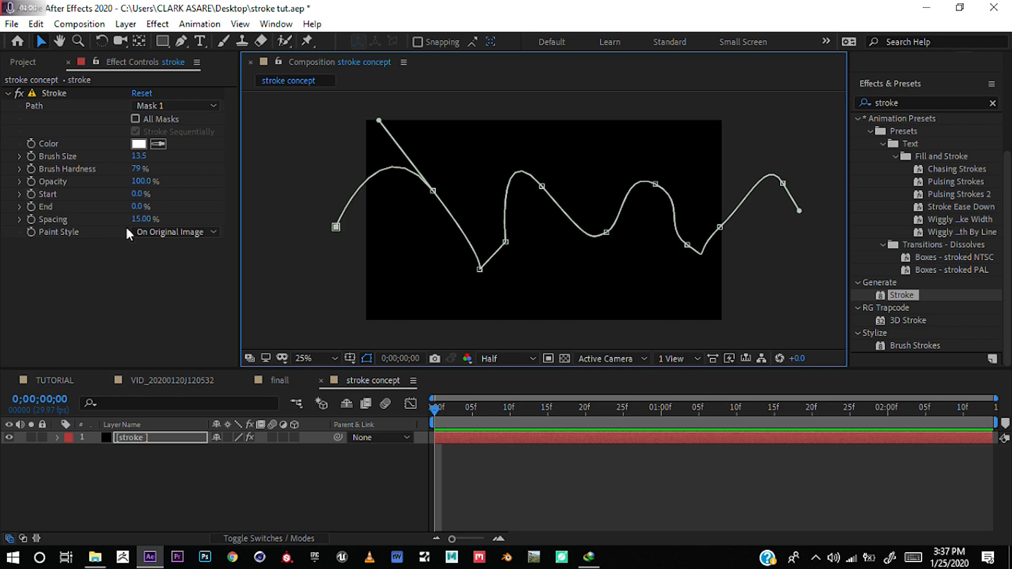
# Step: Keyframe the Stroke effect's Start and End from 0% at 0;00;00;00 to 100% at 0;00;00;25
pyautogui.click(435, 418)
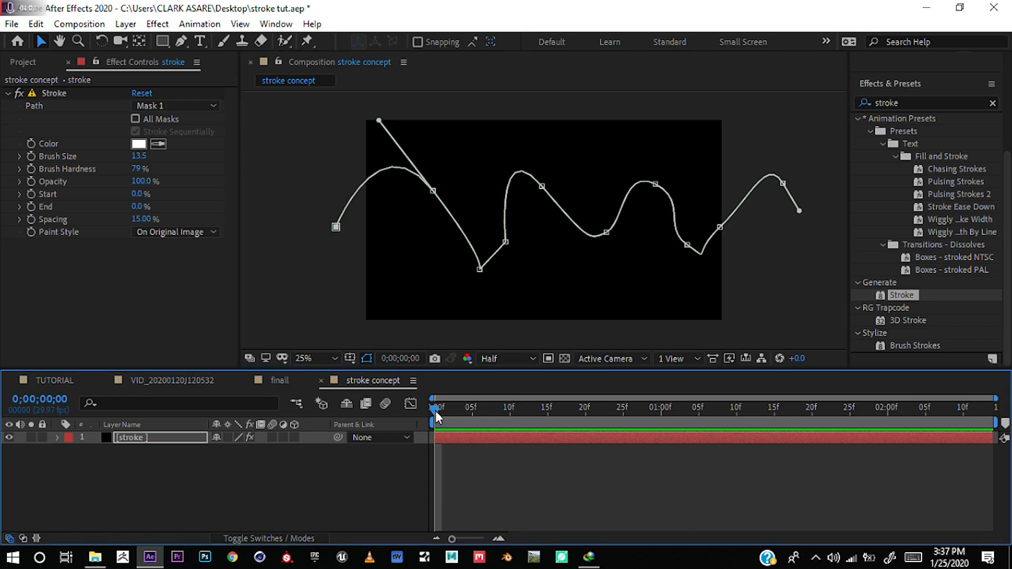
pyautogui.click(31, 194)
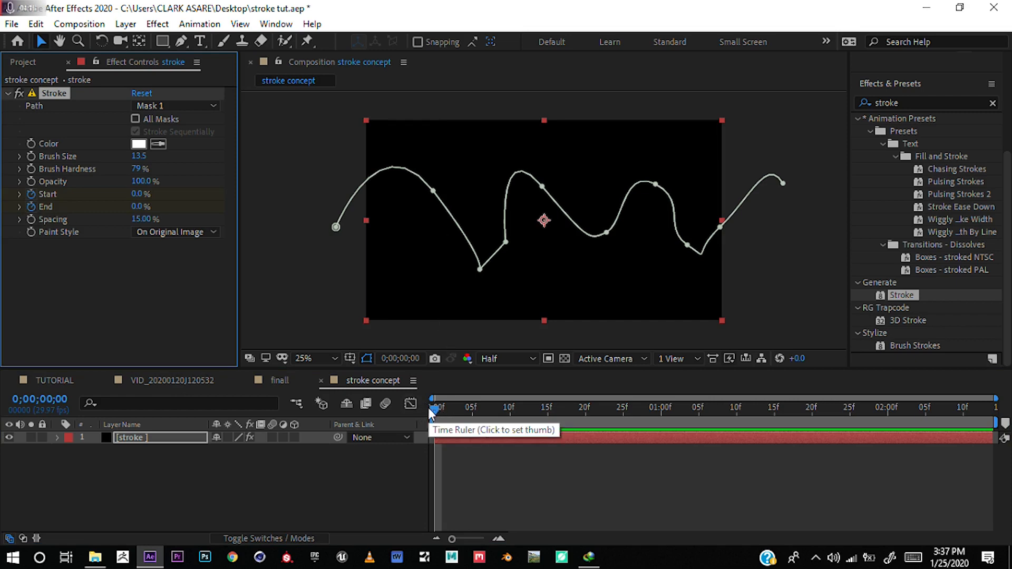
pyautogui.moveTo(432, 407); pyautogui.dragTo(621, 410)
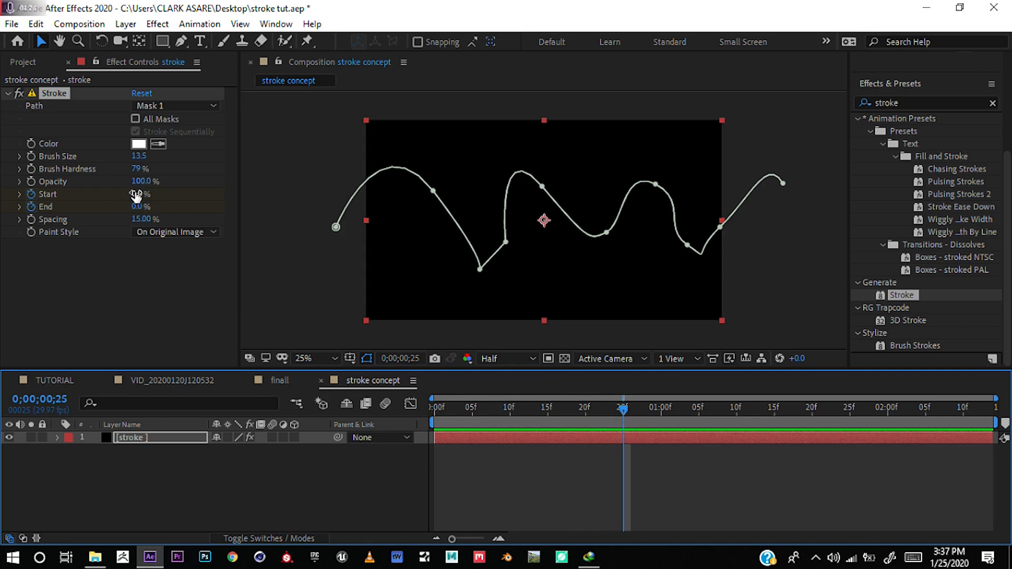
pyautogui.moveTo(136, 197); pyautogui.dragTo(140, 193)
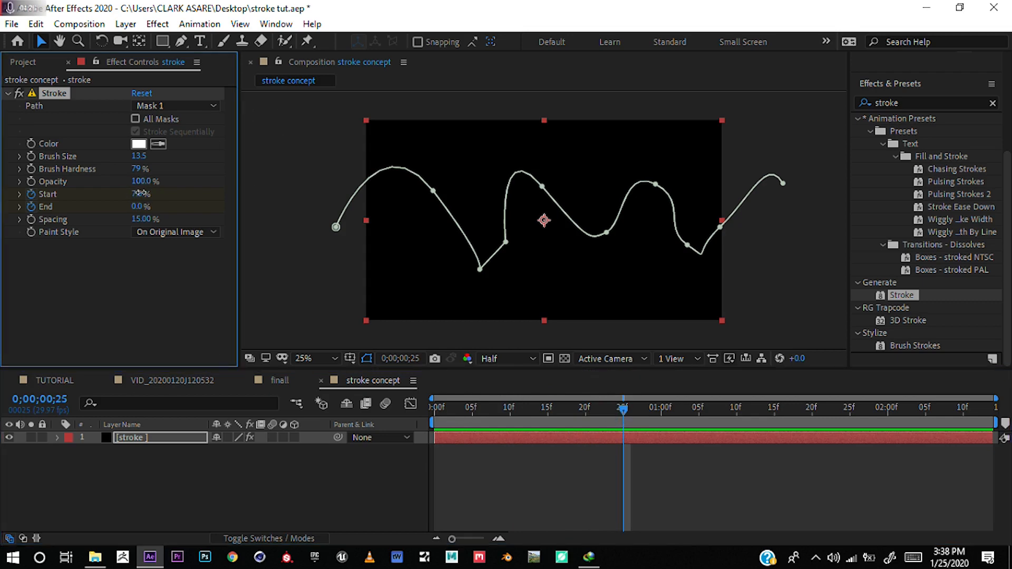
pyautogui.moveTo(150, 193); pyautogui.dragTo(237, 192)
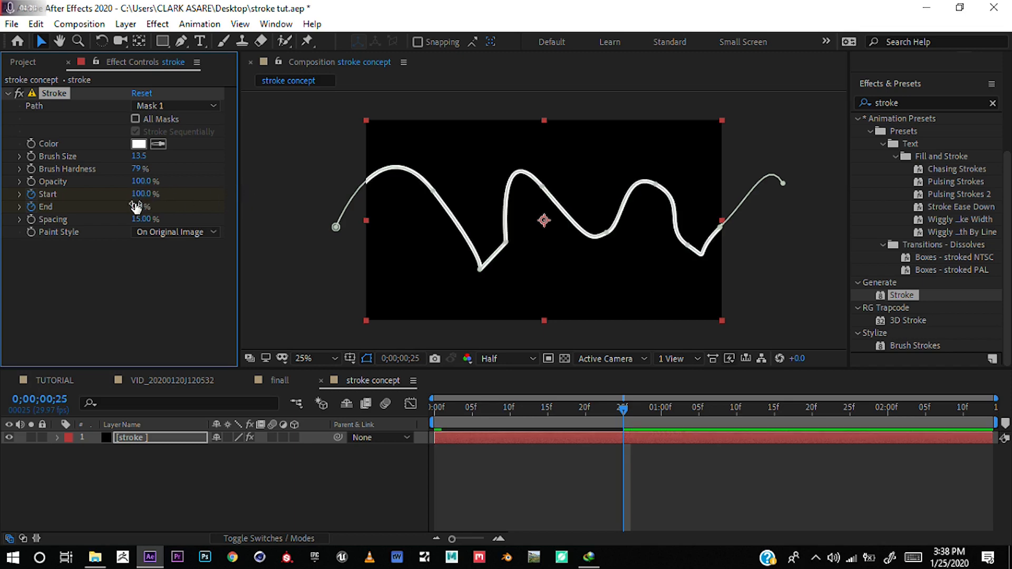
pyautogui.moveTo(136, 206); pyautogui.dragTo(237, 208)
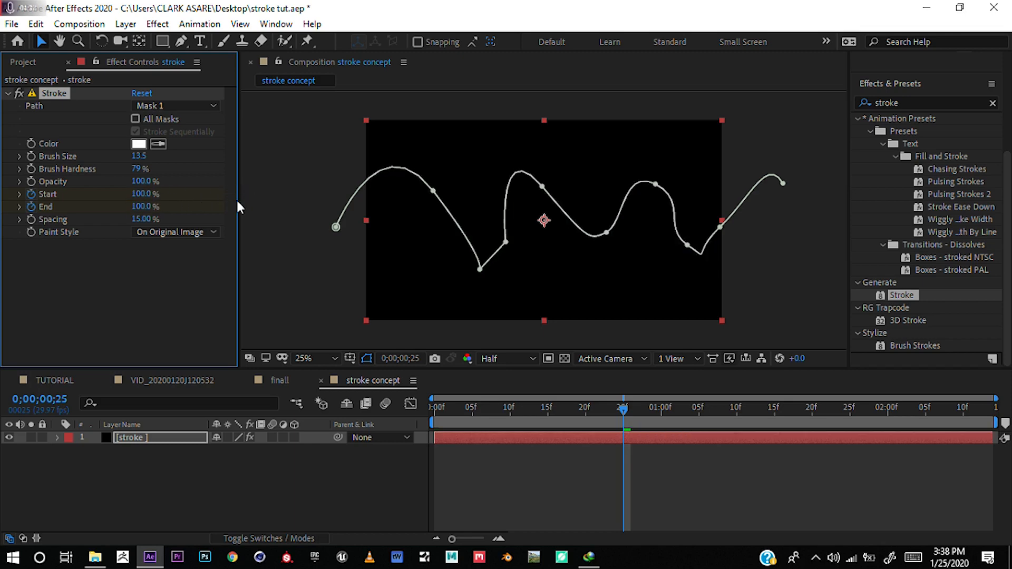
# Step: Show the keyframed properties of the stroke layer and scrub through the animation to check it
pyautogui.click(166, 435)
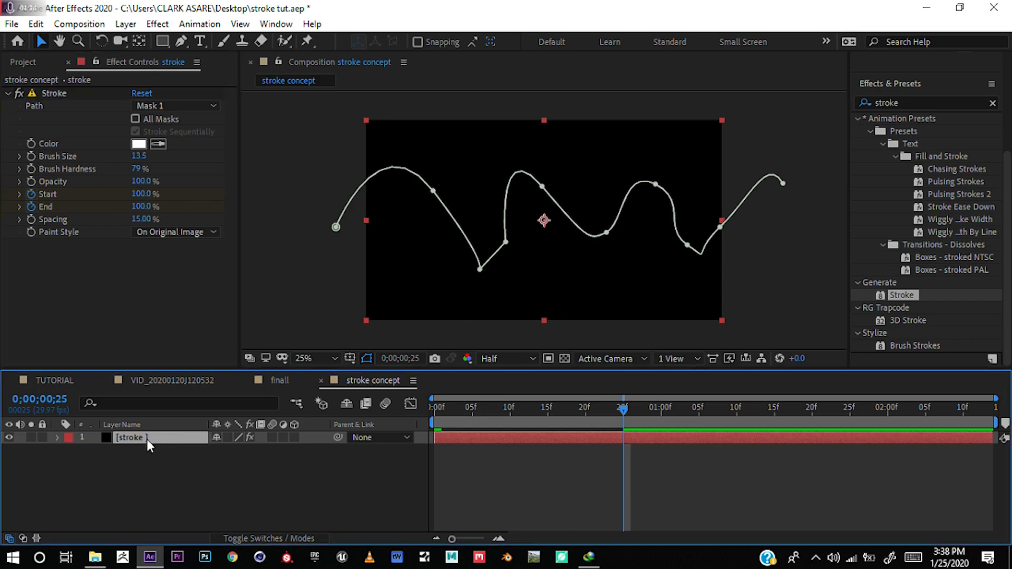
pyautogui.press('u')
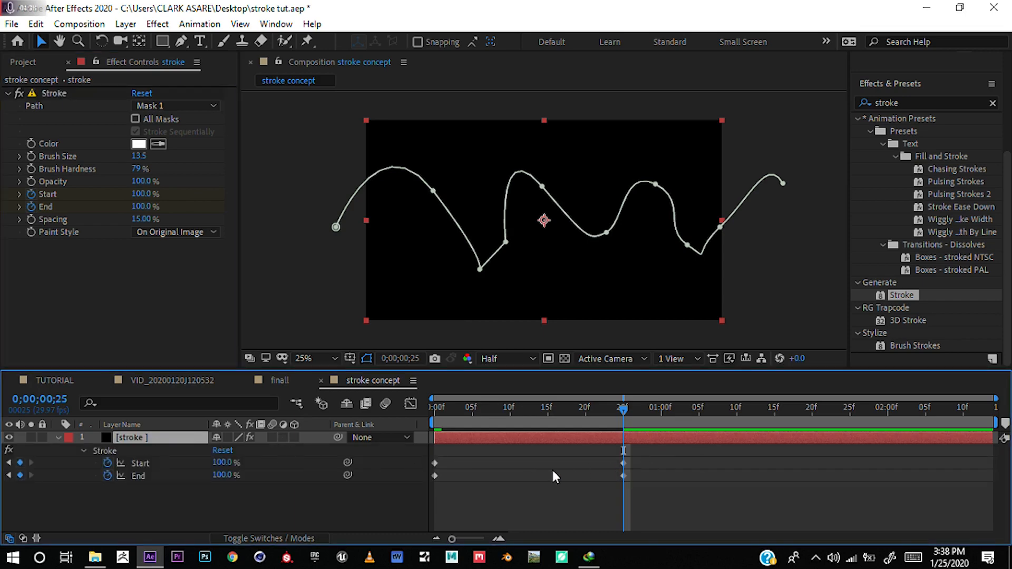
pyautogui.click(437, 409)
pyautogui.moveTo(430, 410); pyautogui.dragTo(589, 409)
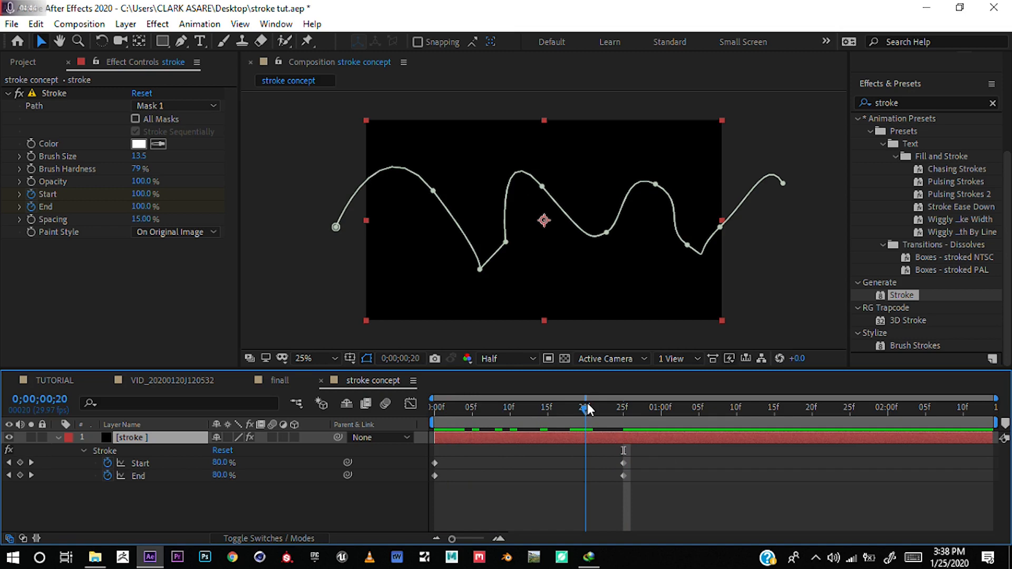
pyautogui.moveTo(589, 409); pyautogui.dragTo(580, 411)
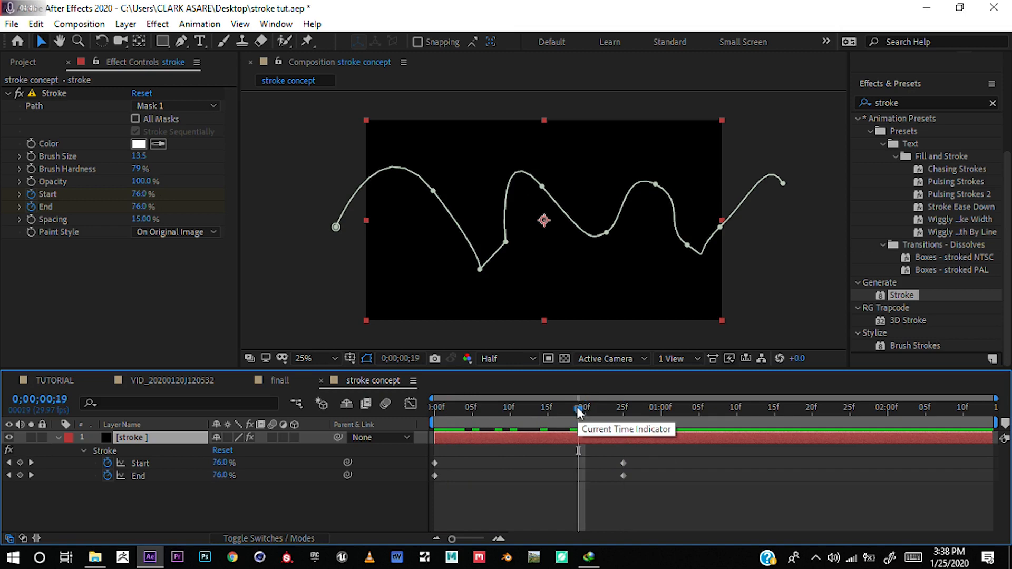
# Step: Move the second Start keyframe earlier, to 0;00;00;11, so that Start and End are offset
pyautogui.click(636, 460)
pyautogui.moveTo(631, 451); pyautogui.dragTo(635, 459)
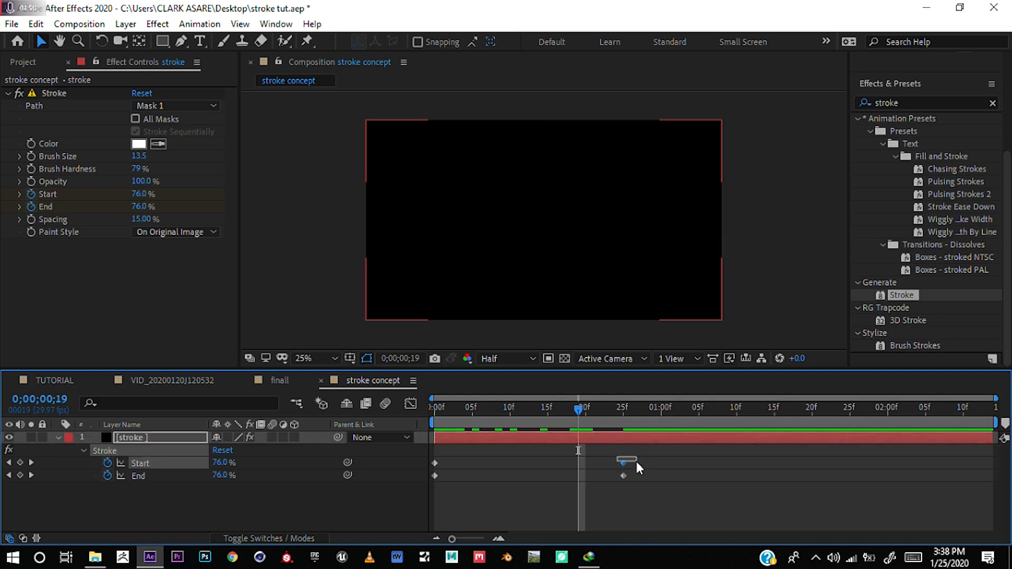
pyautogui.moveTo(624, 466)
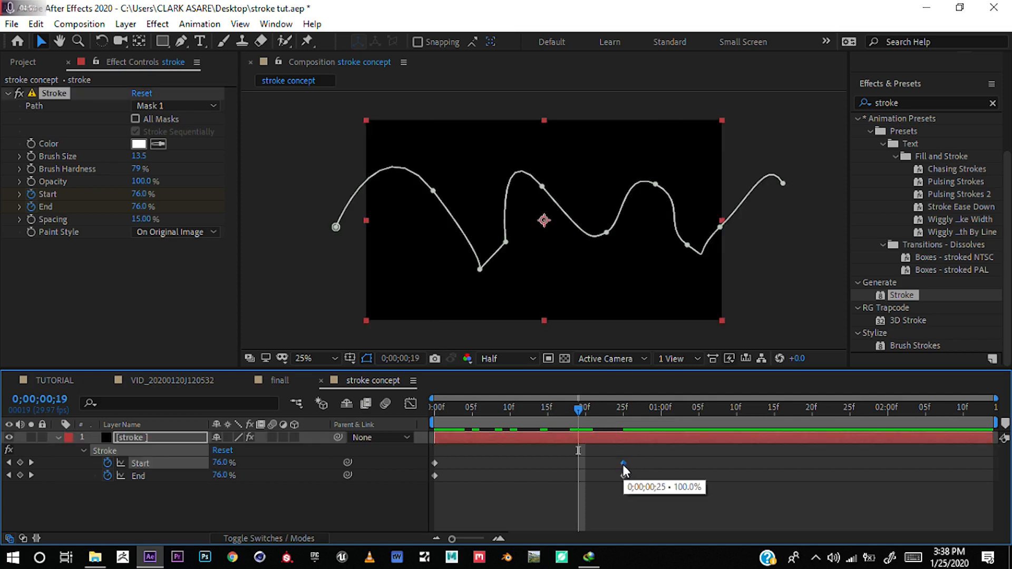
pyautogui.moveTo(623, 465); pyautogui.dragTo(515, 465)
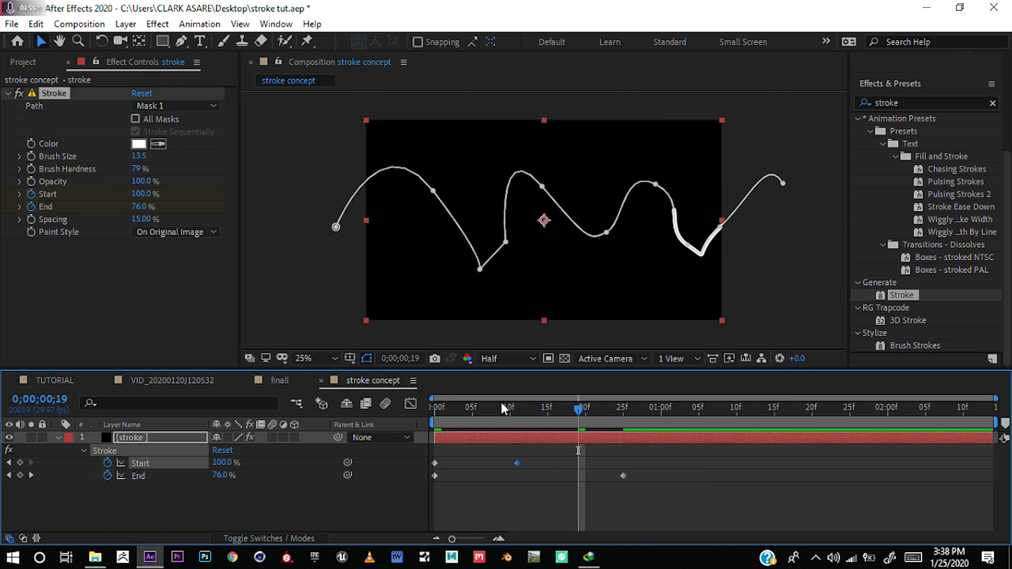
# Step: Scrub through the offset stroke animation and hide the mask outline in the composition view
pyautogui.moveTo(445, 414)
pyautogui.mouseDown()
pyautogui.moveTo(435, 409)
pyautogui.moveTo(480, 407)
pyautogui.mouseUp()
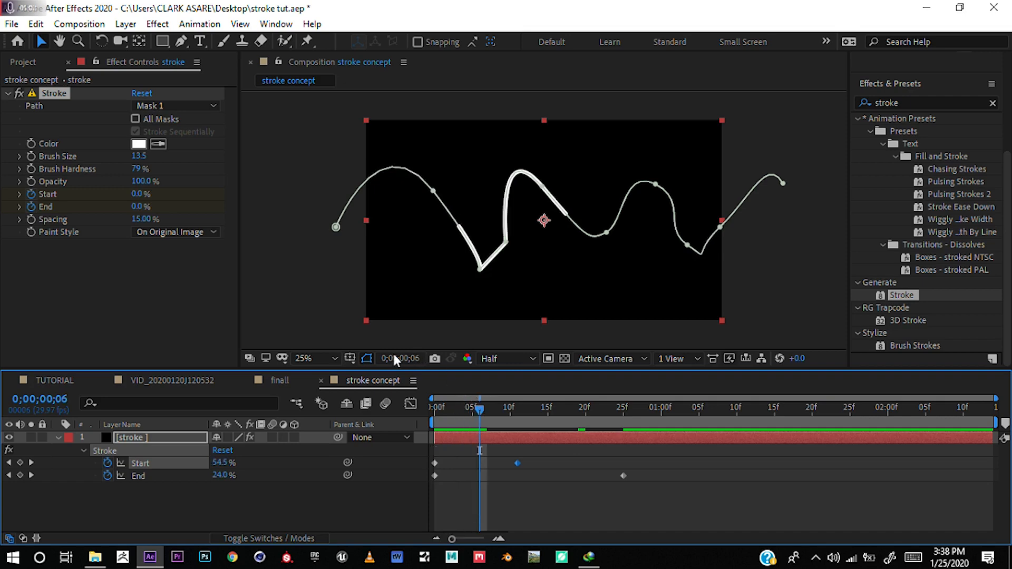
pyautogui.click(371, 359)
pyautogui.moveTo(451, 409); pyautogui.dragTo(413, 411)
# Step: Preview the animation with the work area shortened to end at 0;00;00;29, and extend the work area back to the full composition
pyautogui.click(653, 411)
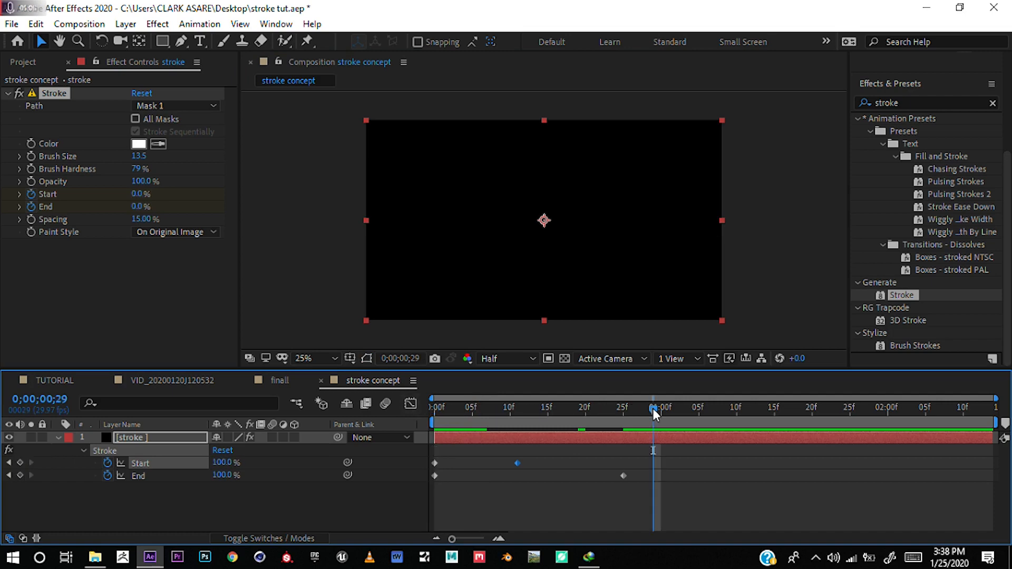
pyautogui.press('n')
pyautogui.moveTo(548, 411); pyautogui.dragTo(369, 422)
pyautogui.press('space')
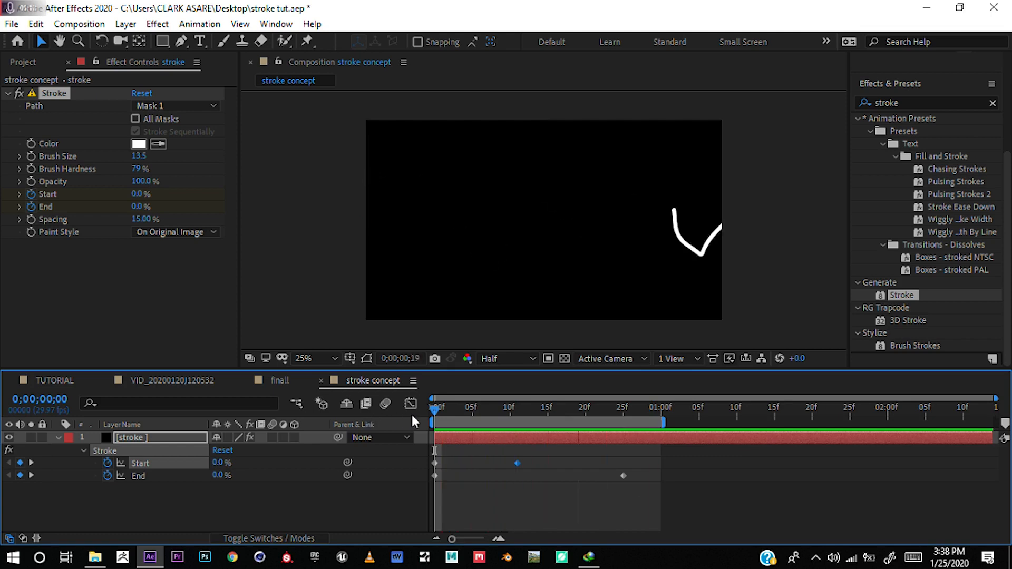
pyautogui.press('space')
pyautogui.moveTo(664, 421); pyautogui.dragTo(996, 422)
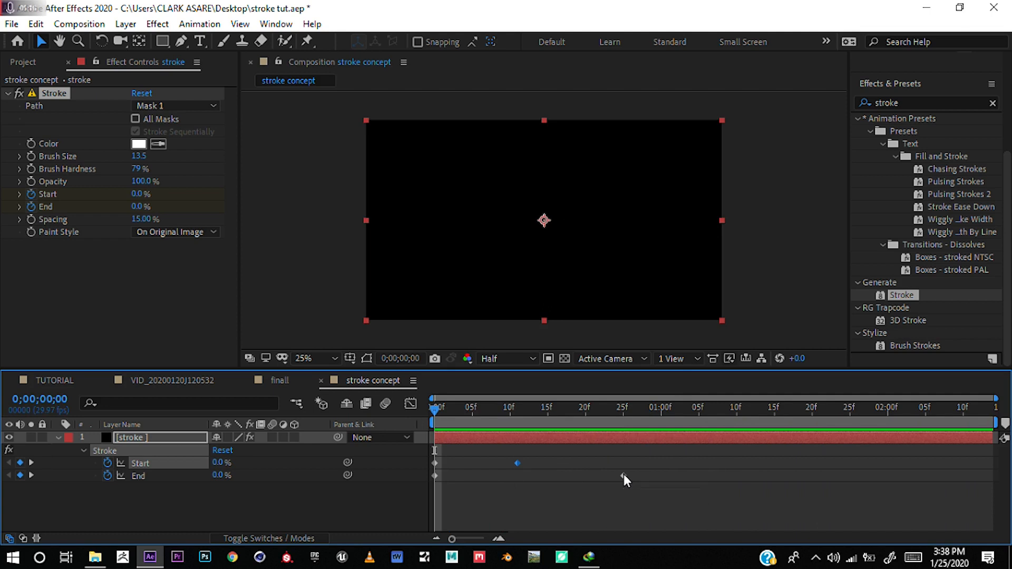
# Step: Slow the line down by moving the second End keyframe to 0;00;02;12 and the second Start keyframe to 0;00;01;05, and preview it
pyautogui.moveTo(624, 477); pyautogui.dragTo(989, 474)
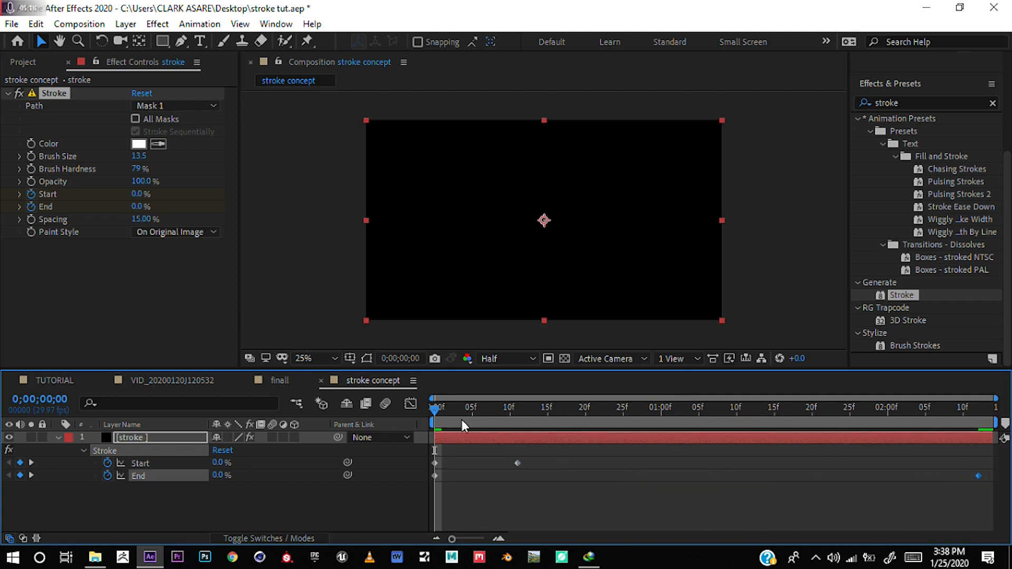
pyautogui.moveTo(517, 464); pyautogui.dragTo(700, 464)
pyautogui.press('space')
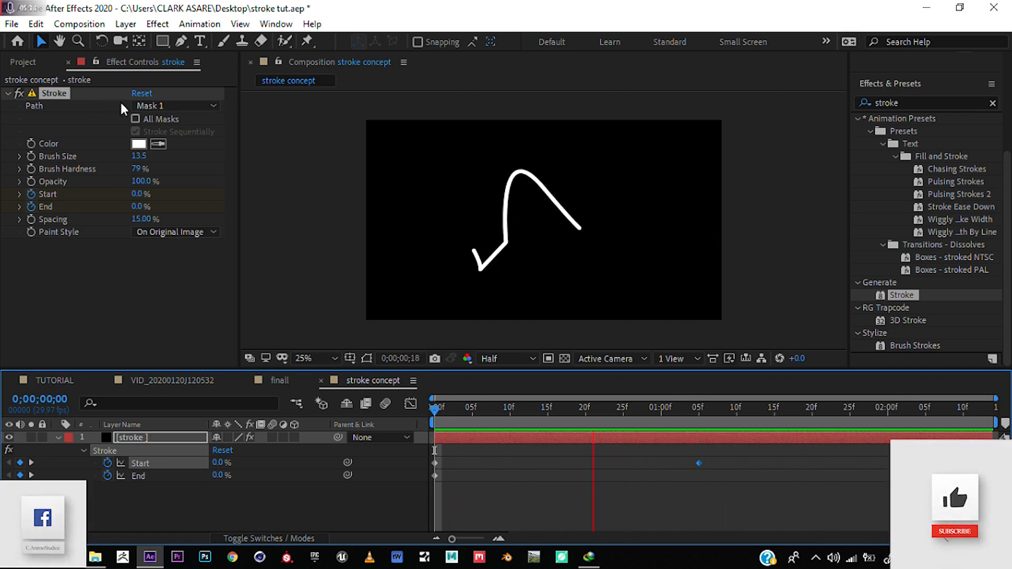
# Step: Check the Stroke effect's Path choices, keeping Mask 1, and try the All Masks option on and off
pyautogui.click(142, 105)
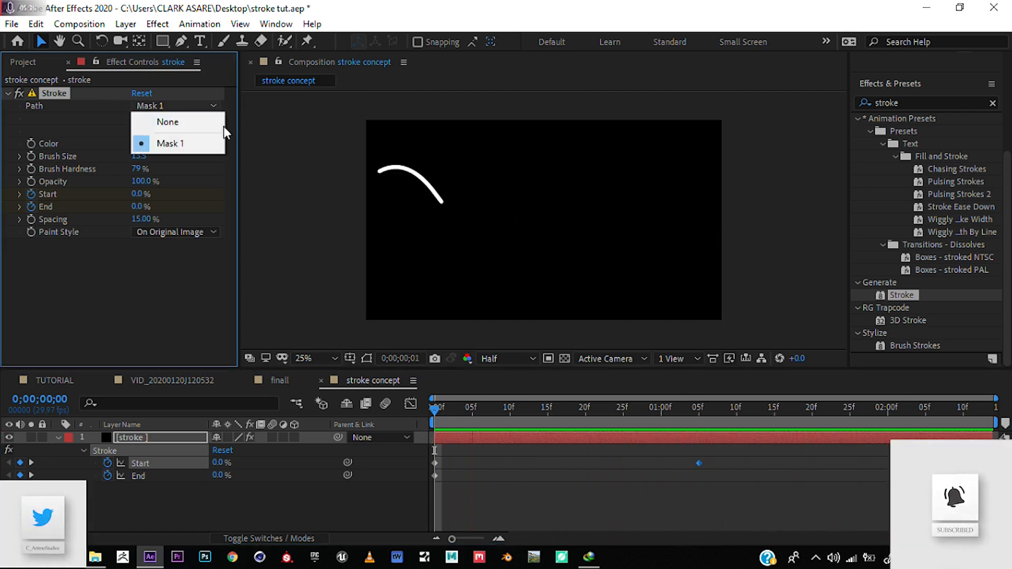
pyautogui.click(157, 142)
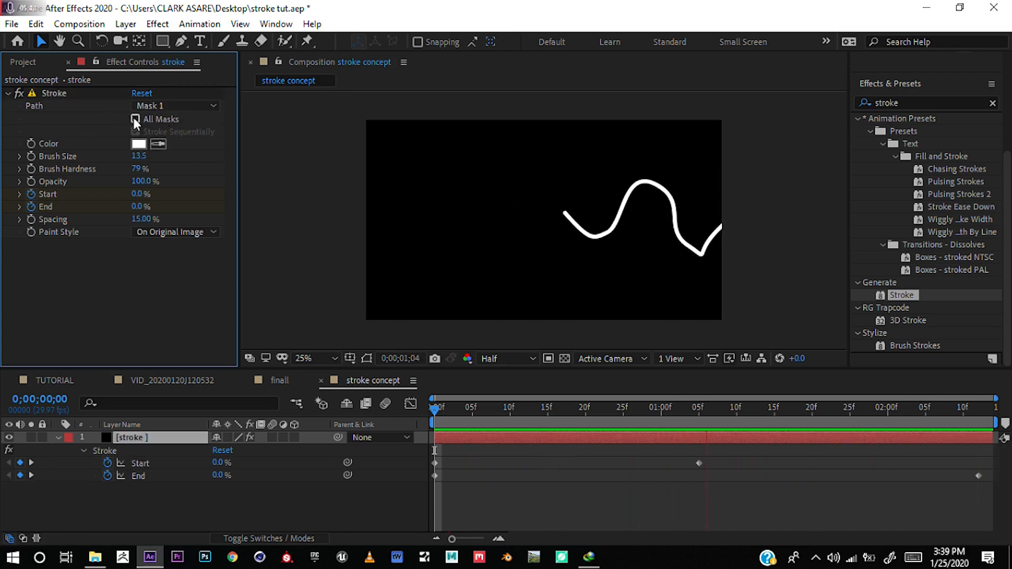
pyautogui.click(135, 119)
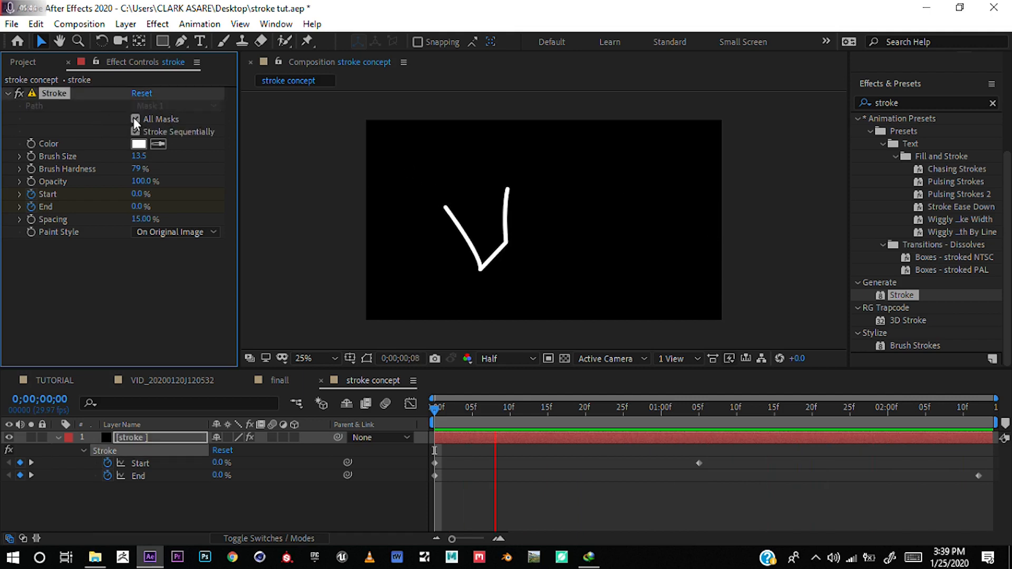
pyautogui.click(135, 119)
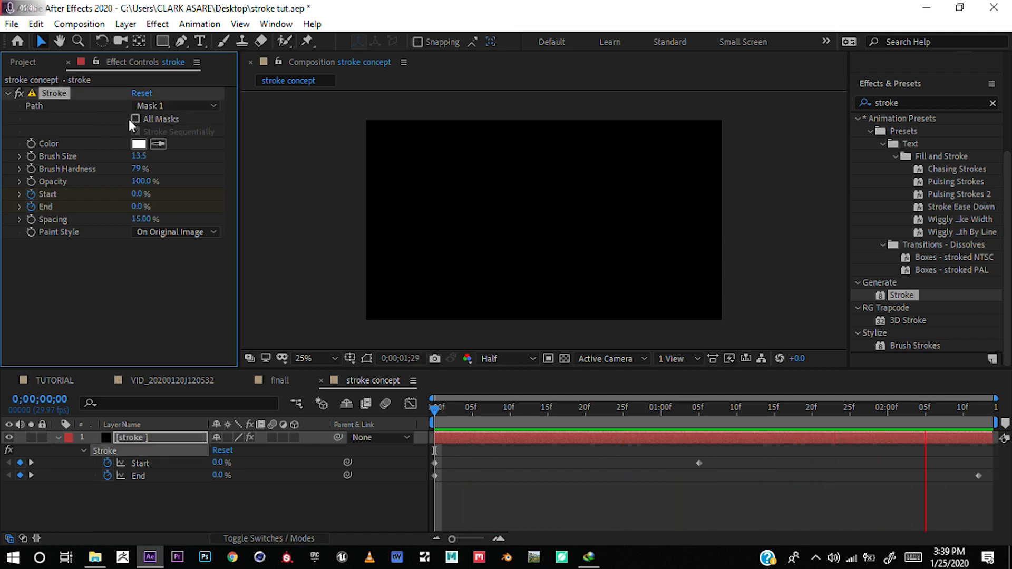
# Step: Play the stroke animation from the first frame and stop it partway through
pyautogui.click(444, 415)
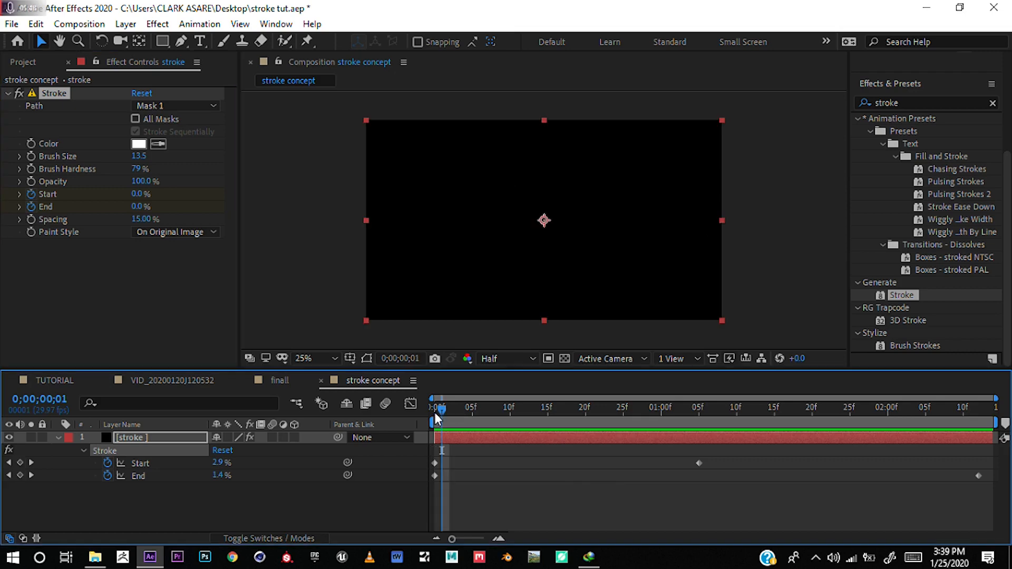
pyautogui.press('space')
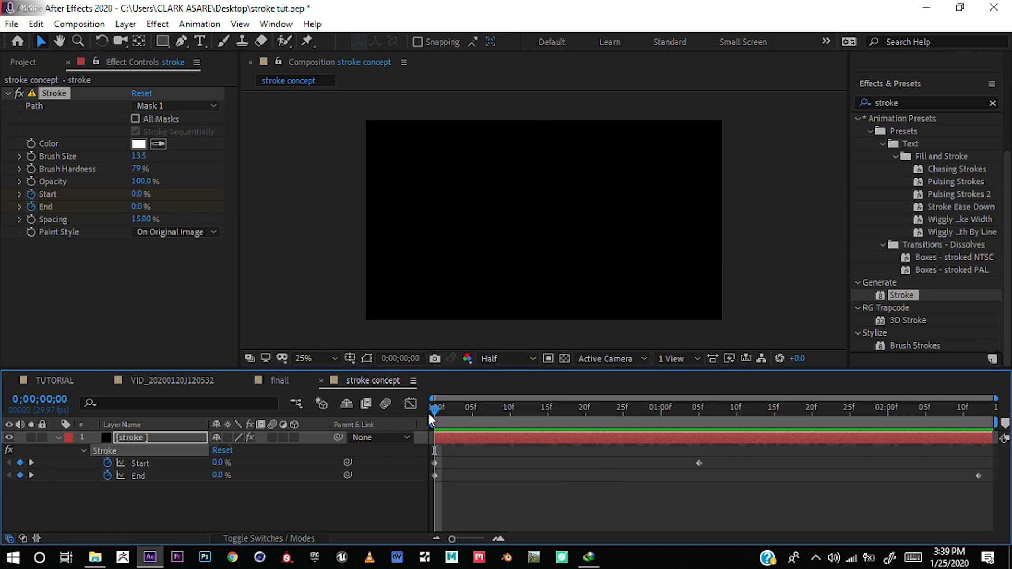
pyautogui.press('space')
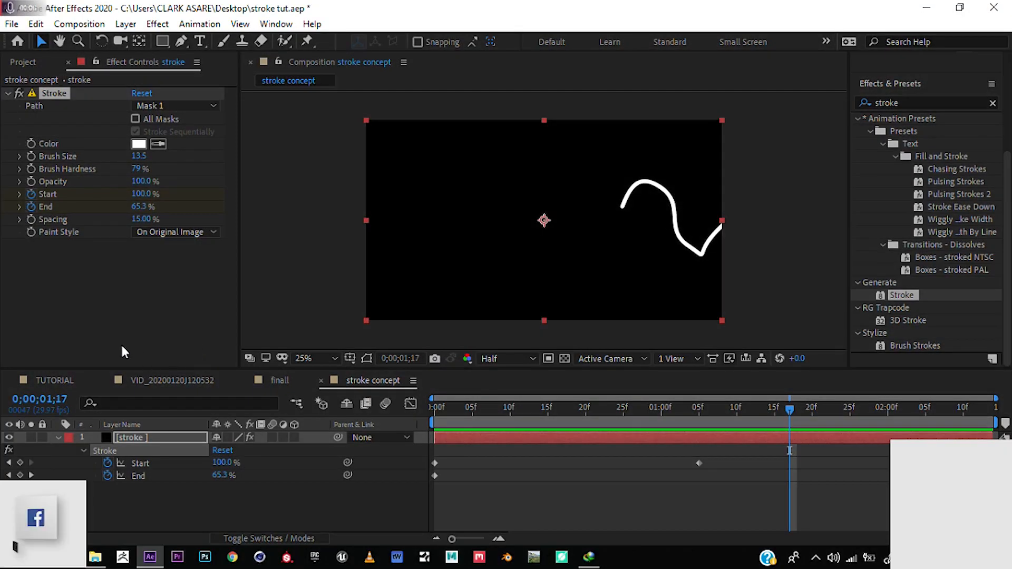
# Step: Create a new composition named "stroke text" with a duration of 0;00;03;14
pyautogui.click(27, 62)
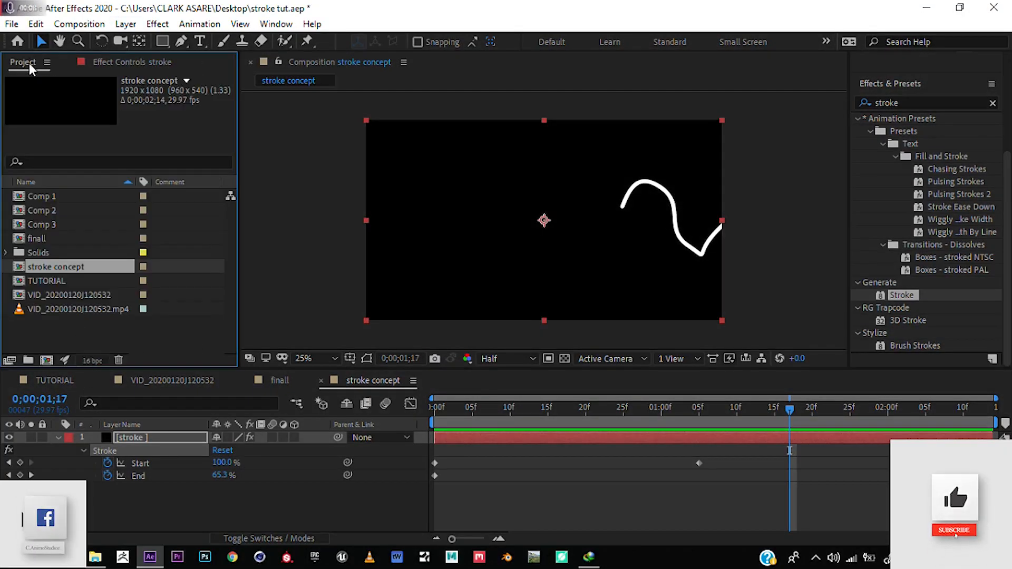
pyautogui.click(46, 360)
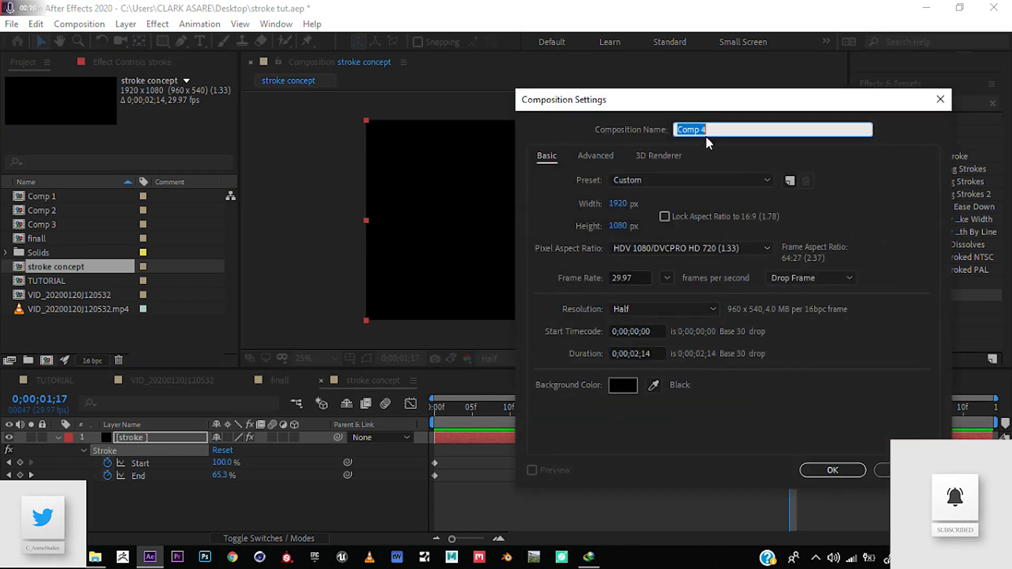
pyautogui.write('s')
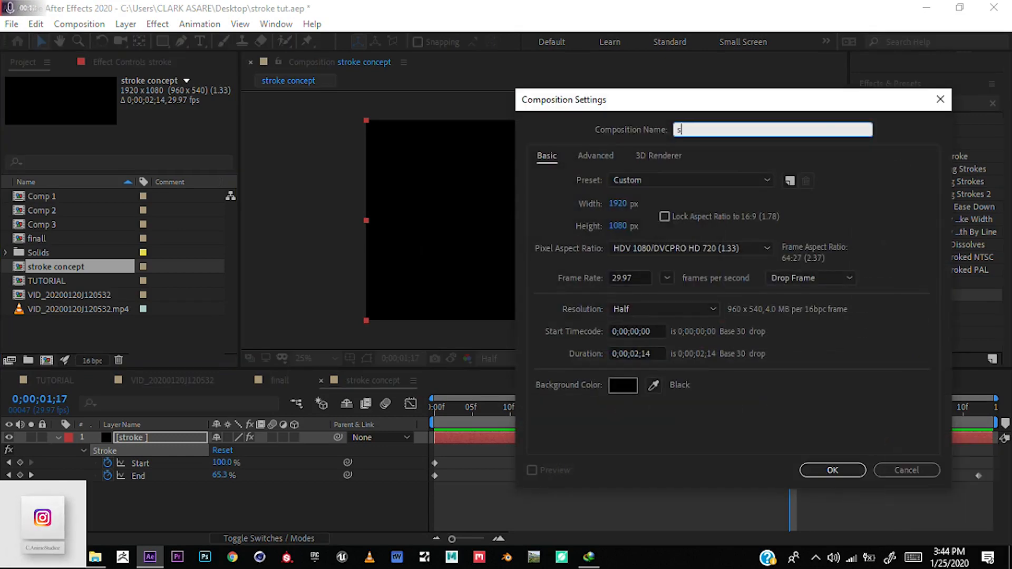
pyautogui.write('troke')
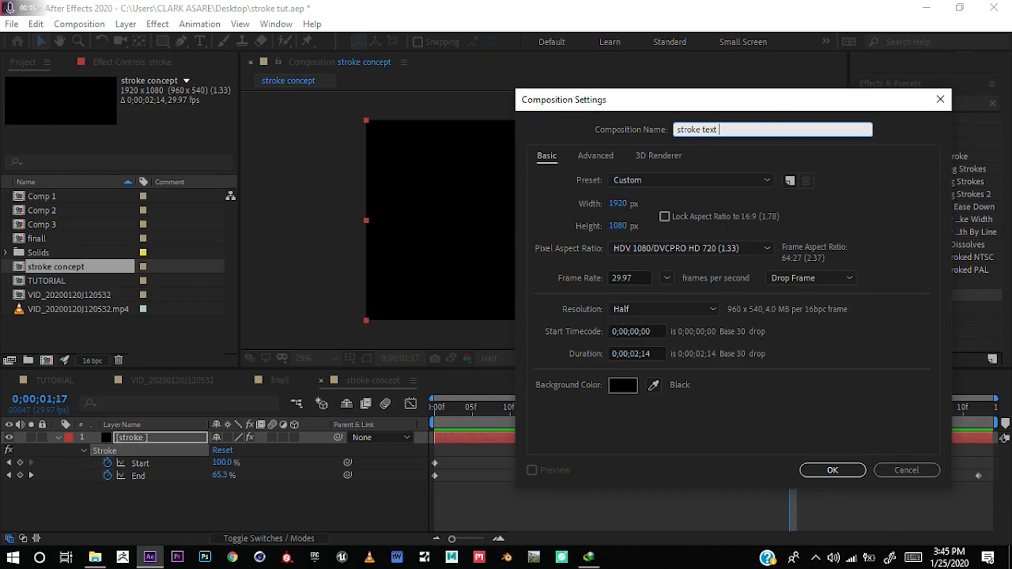
pyautogui.write(' text')
pyautogui.click(639, 353)
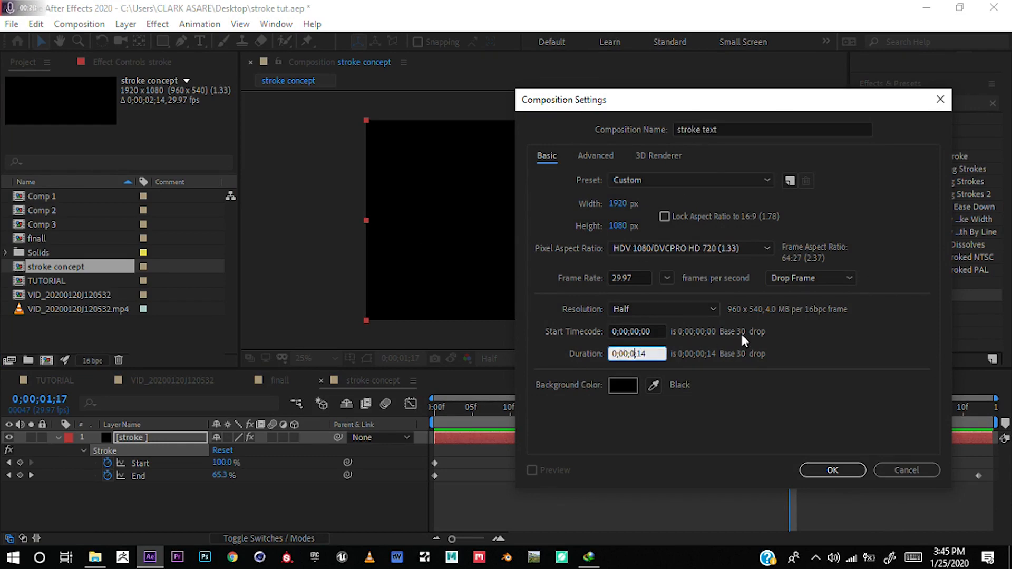
pyautogui.write('3')
pyautogui.click(843, 474)
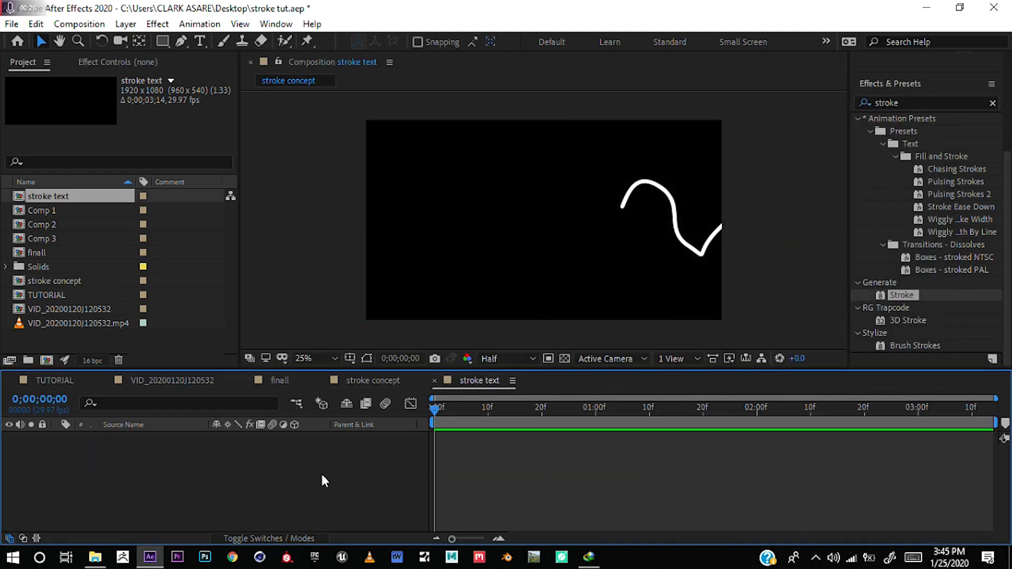
# Step: Add a text layer reading "cm3d" in the stroke text composition
pyautogui.click(198, 41)
pyautogui.click(478, 214)
pyautogui.click(478, 214)
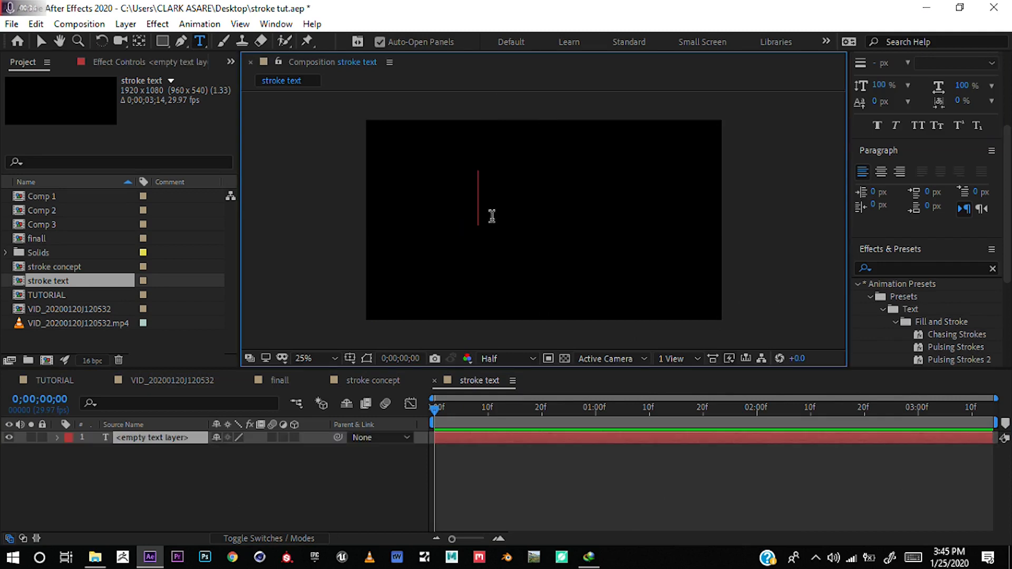
pyautogui.write('cm')
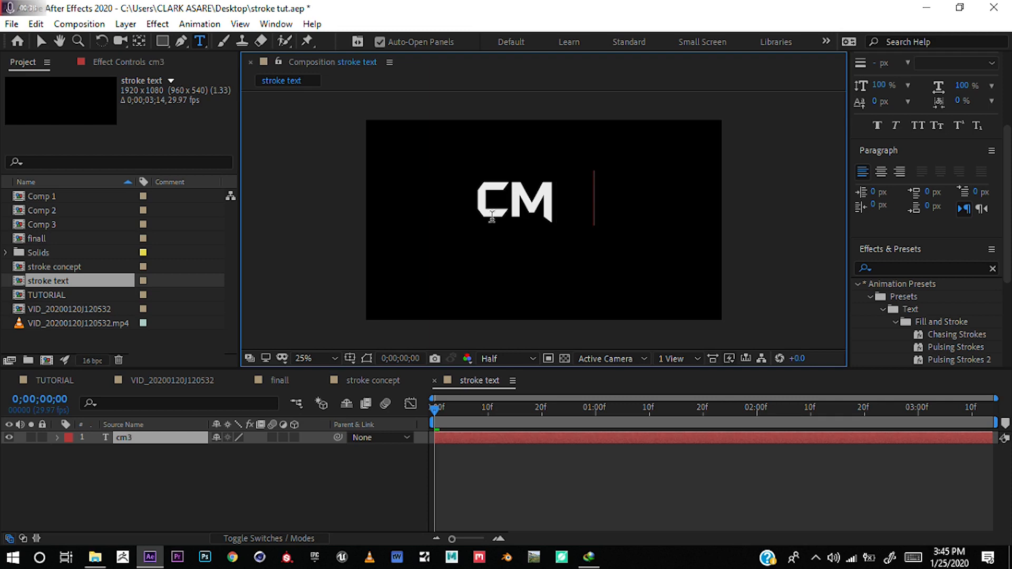
pyautogui.write('3d')
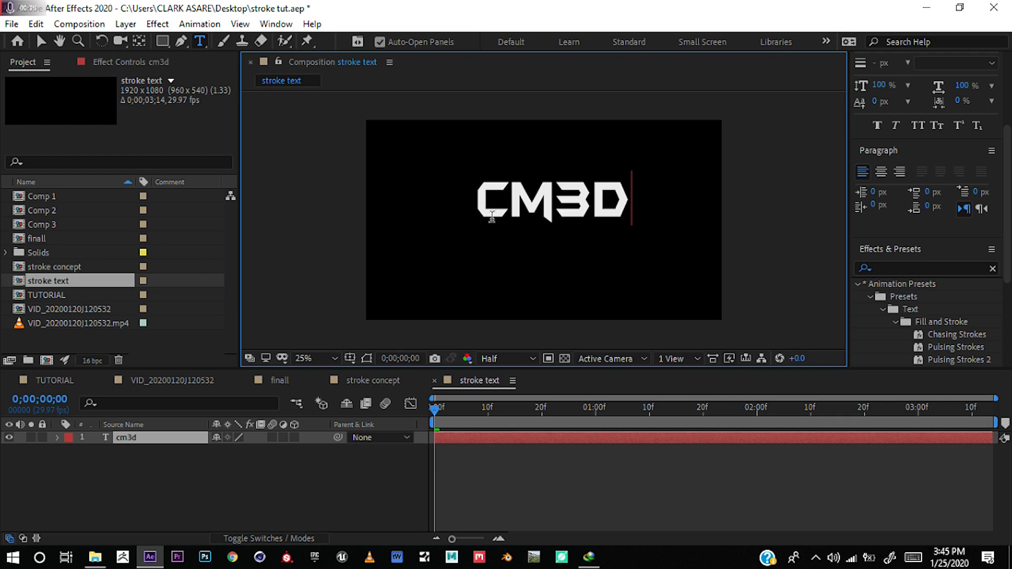
pyautogui.click(547, 196)
pyautogui.doubleClick(547, 197)
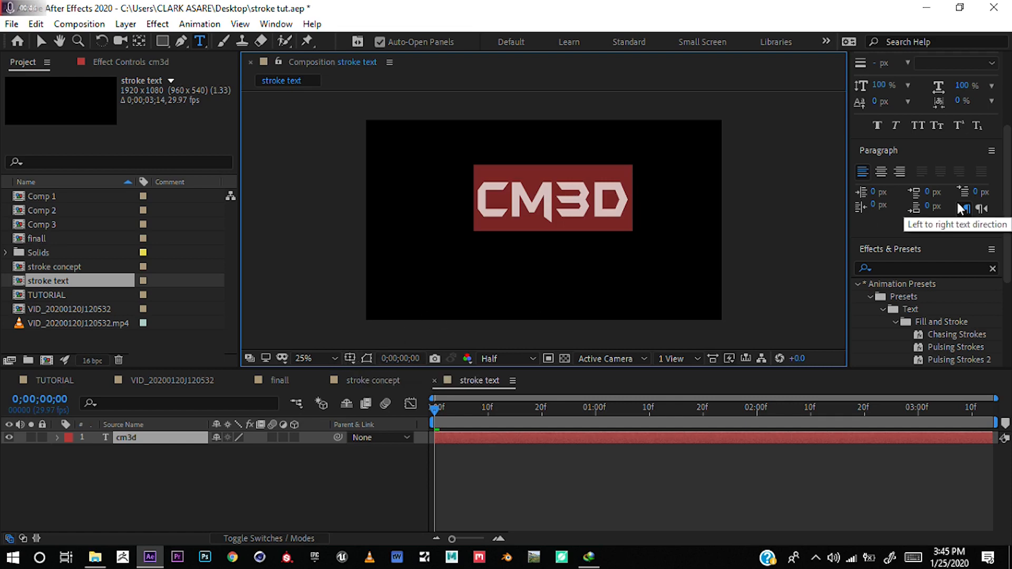
pyautogui.click(569, 213)
# Step: Centre the cm3d text in the frame, using the Title/Action Safe guides for alignment
pyautogui.click(40, 42)
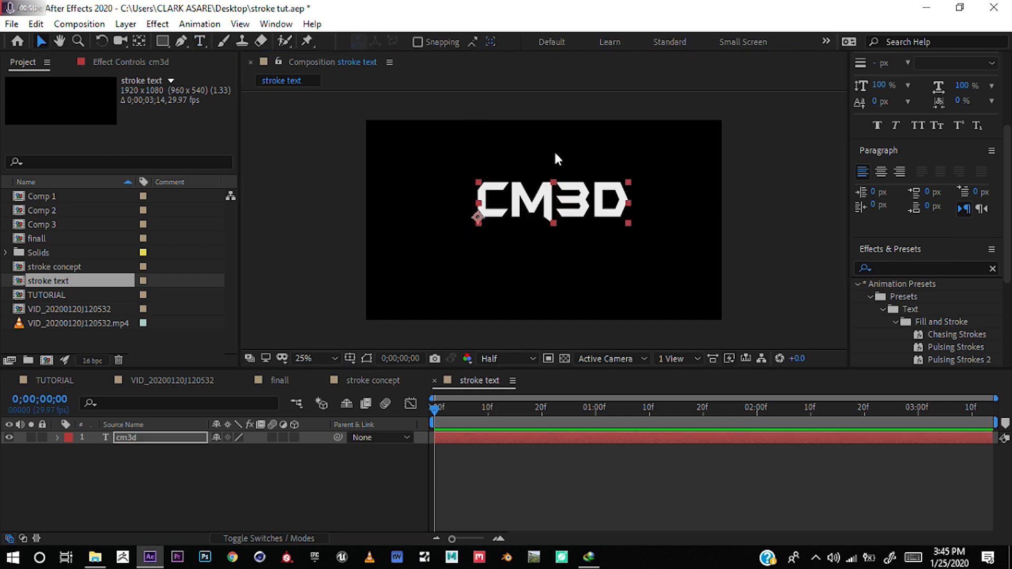
pyautogui.moveTo(548, 201); pyautogui.dragTo(544, 214)
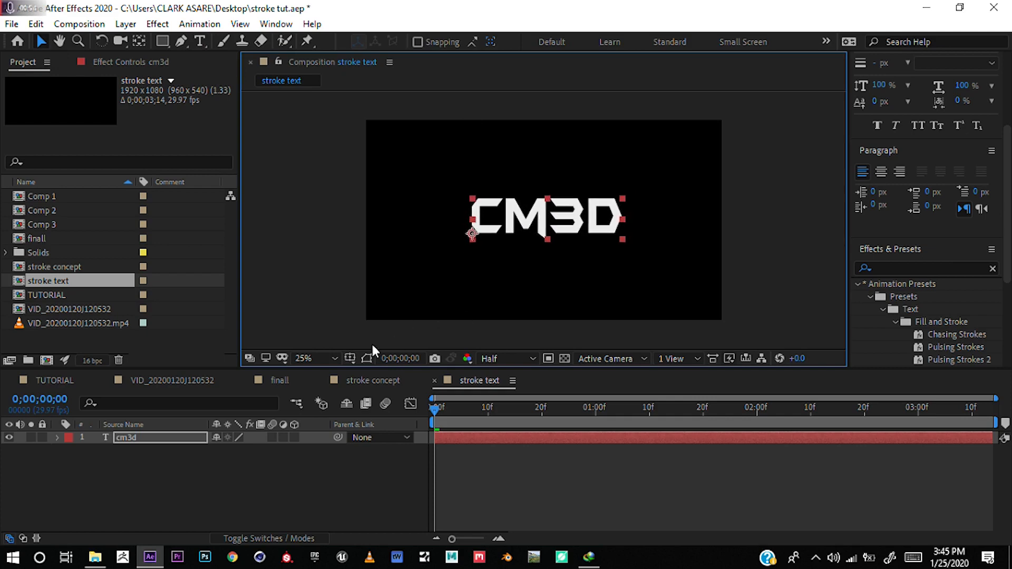
pyautogui.click(367, 358)
pyautogui.click(388, 379)
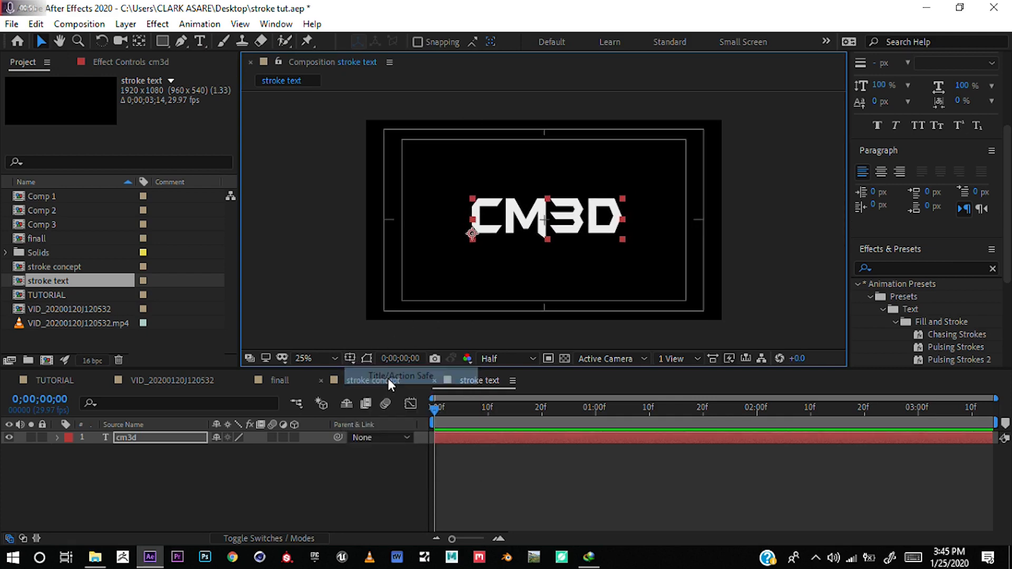
pyautogui.moveTo(584, 214); pyautogui.dragTo(580, 217)
pyautogui.click(604, 187)
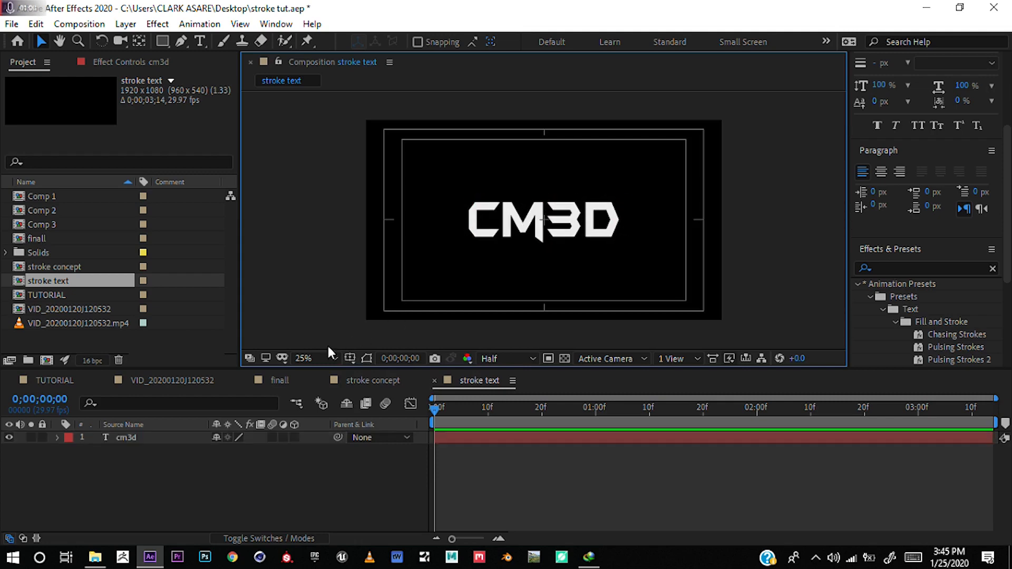
pyautogui.click(274, 493)
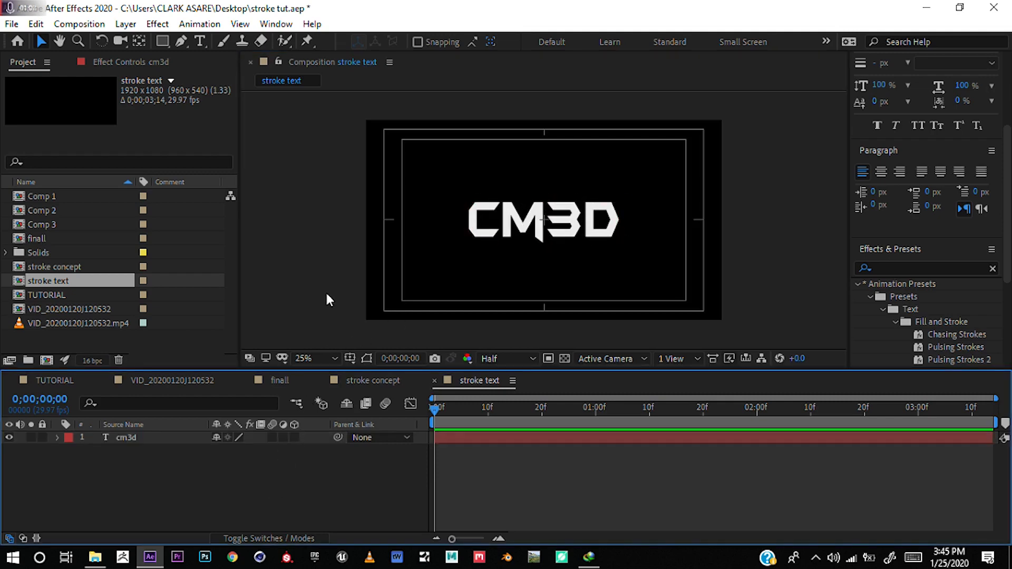
# Step: Turn off the Title/Action Safe guides in the stroke text composition
pyautogui.click(267, 375)
pyautogui.click(461, 378)
pyautogui.click(349, 358)
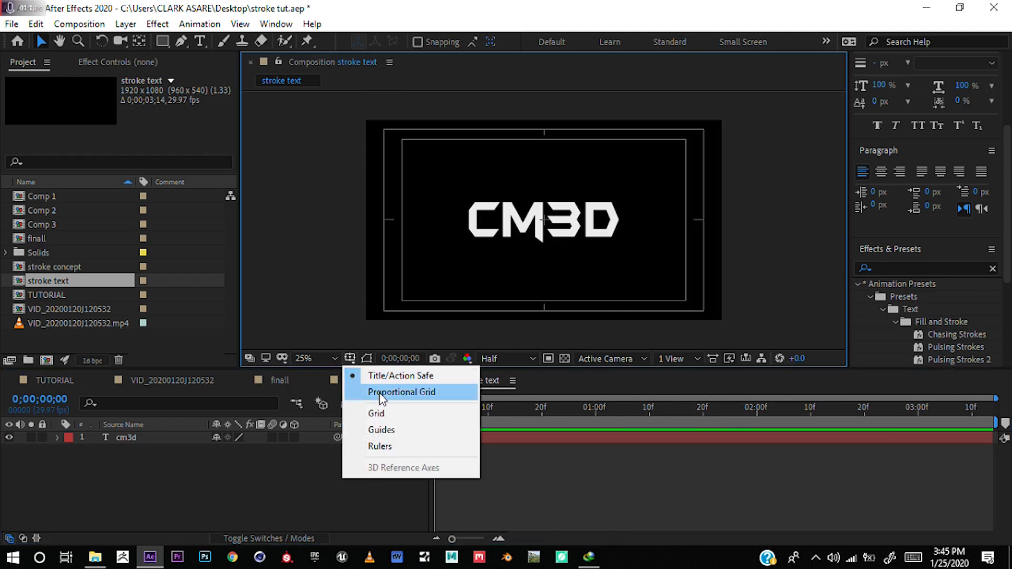
pyautogui.click(401, 376)
pyautogui.press('g')
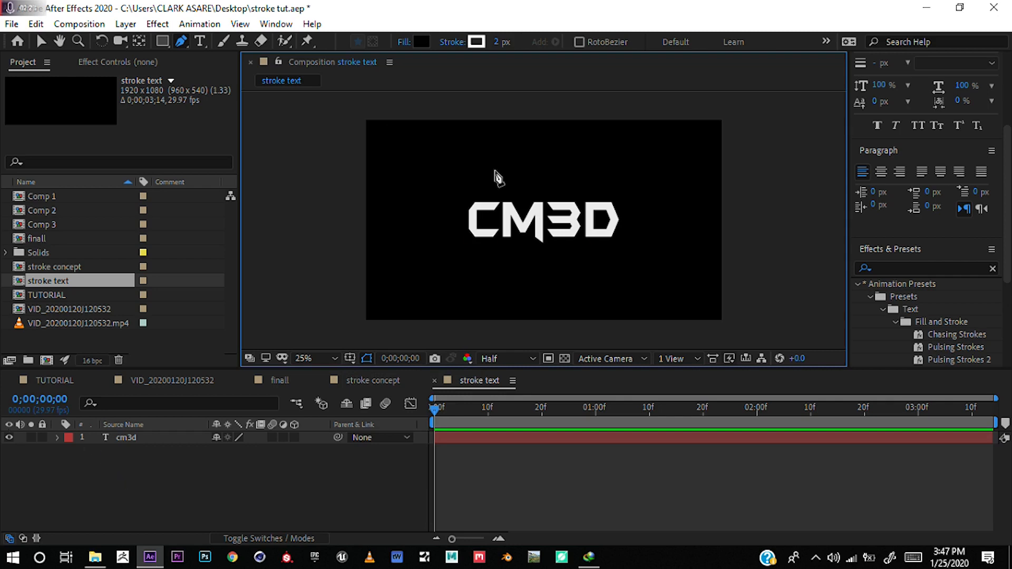
pyautogui.click(41, 41)
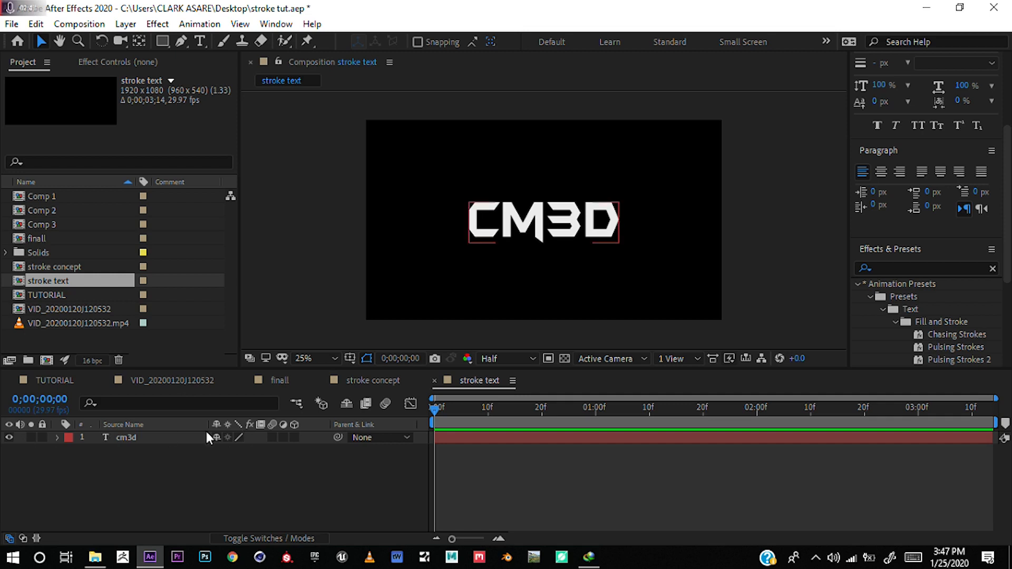
# Step: Create a black solid layer named "stroke" above the cm3d text layer
pyautogui.rightClick(138, 478)
pyautogui.moveTo(208, 314)
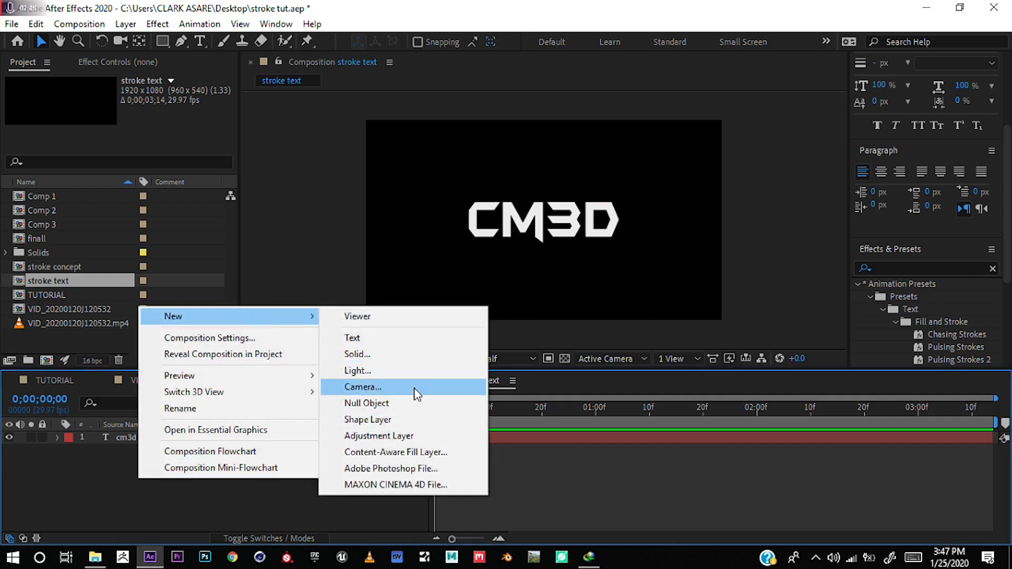
pyautogui.click(417, 355)
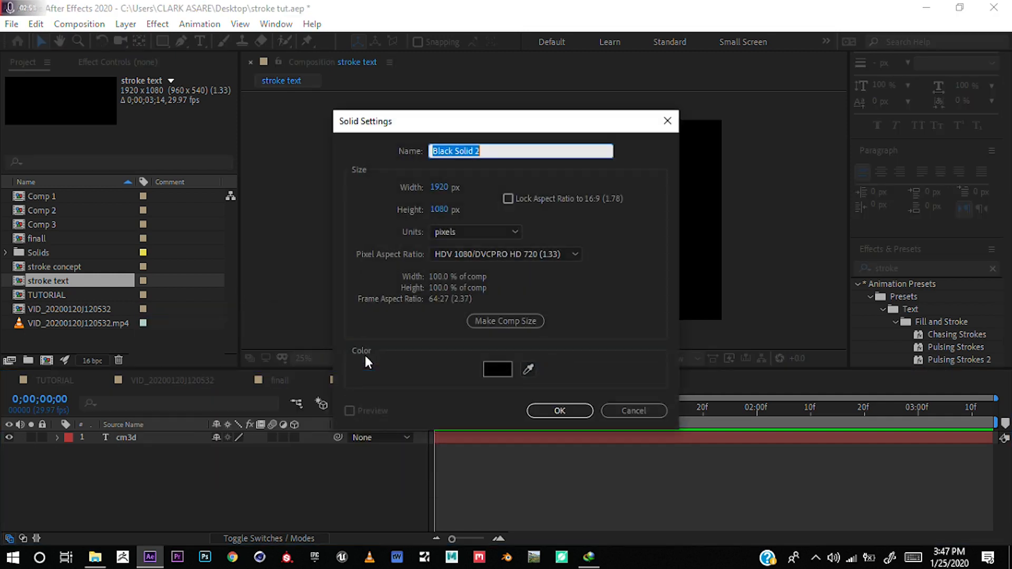
pyautogui.write('stroke')
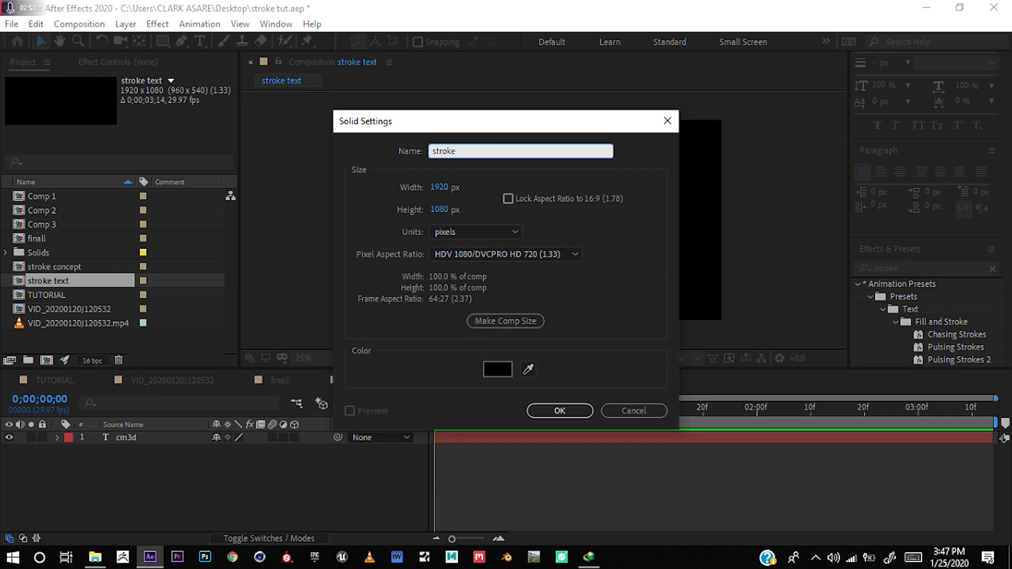
pyautogui.click(558, 411)
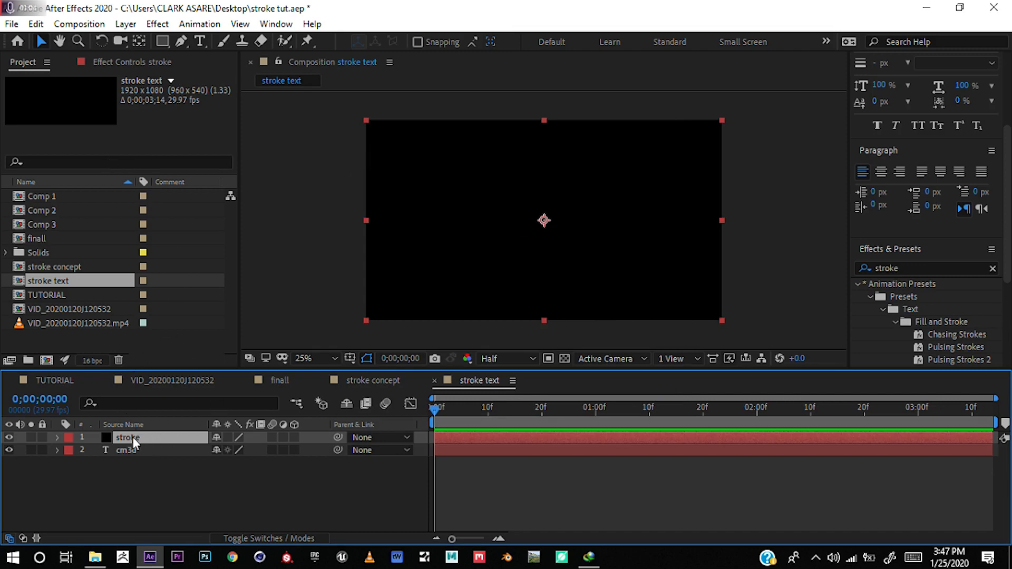
# Step: Apply the Stroke effect to the stroke solid and set its Paint Style to On Transparent
pyautogui.click(957, 291)
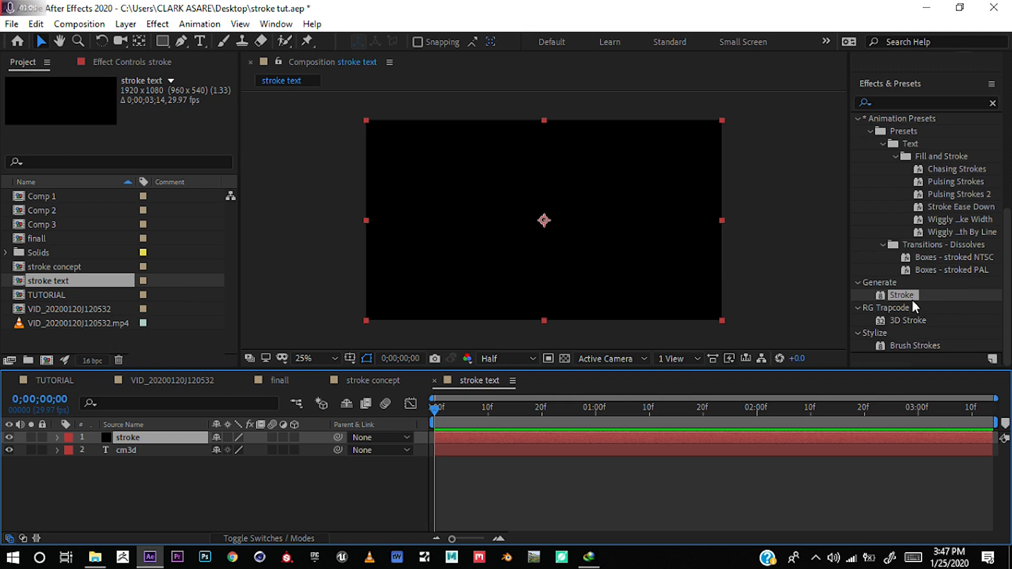
pyautogui.moveTo(911, 298)
pyautogui.mouseDown()
pyautogui.moveTo(580, 380)
pyautogui.moveTo(221, 443)
pyautogui.moveTo(142, 439)
pyautogui.moveTo(155, 437)
pyautogui.mouseUp()
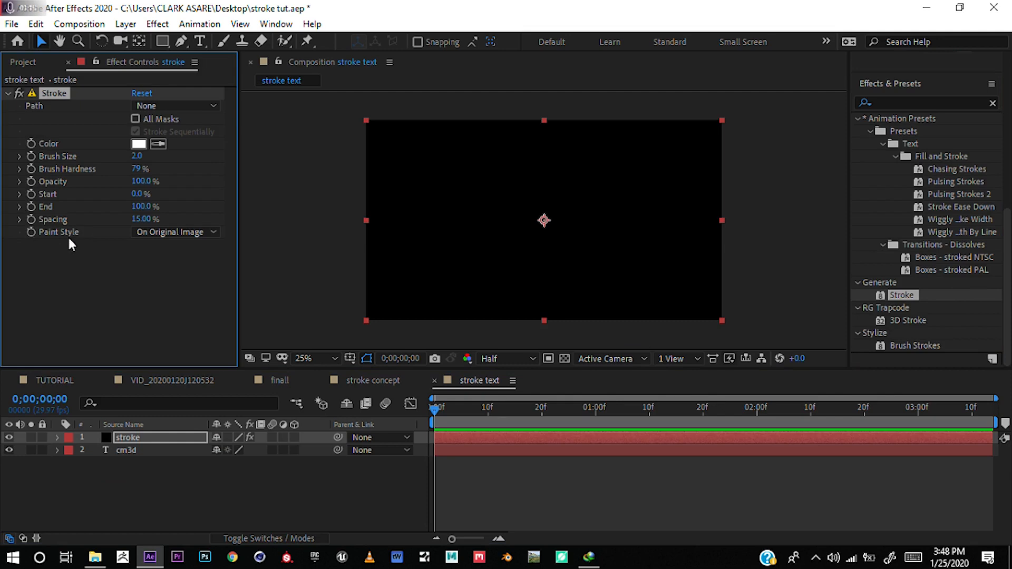
pyautogui.click(164, 241)
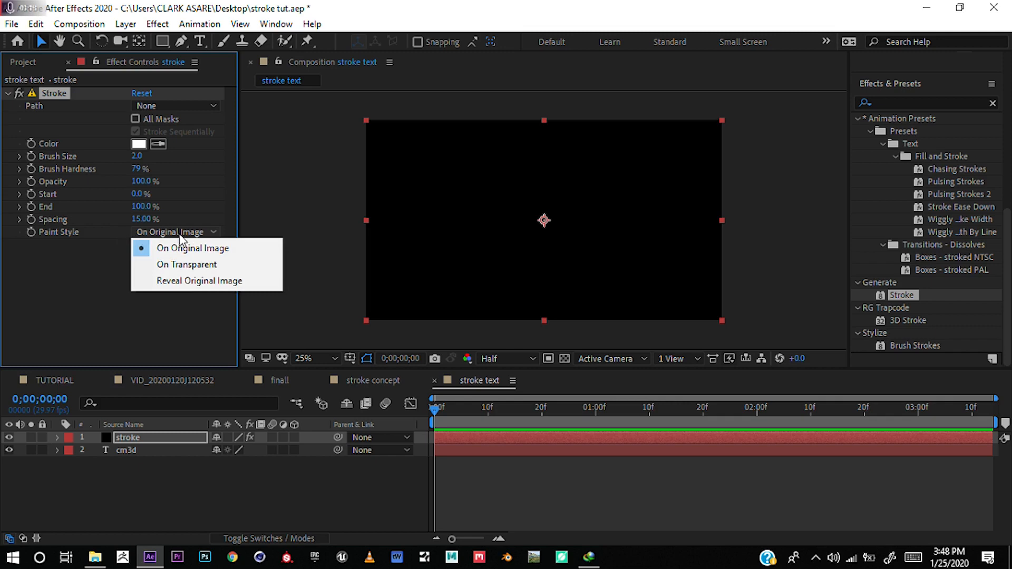
pyautogui.click(71, 261)
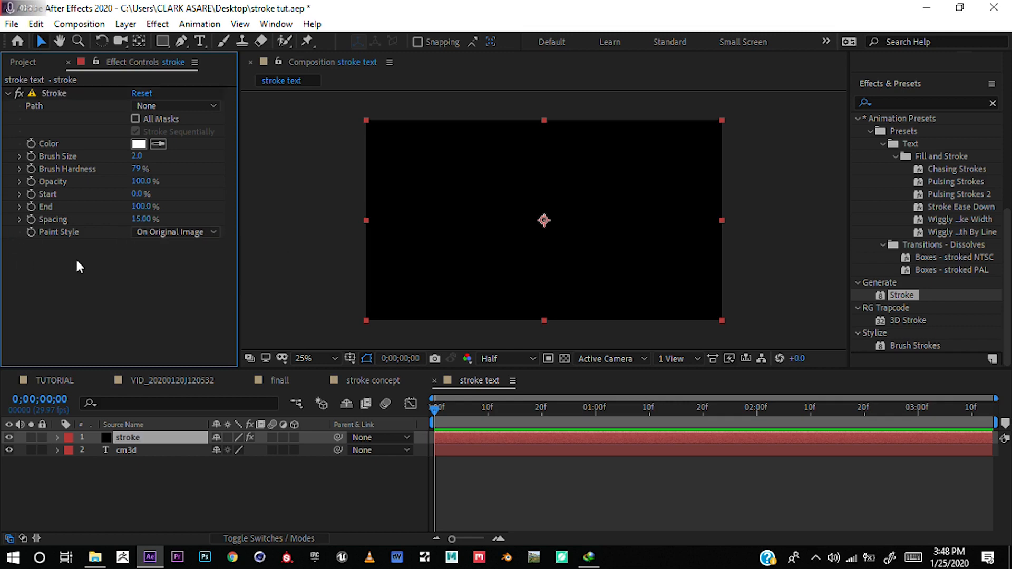
pyautogui.click(163, 236)
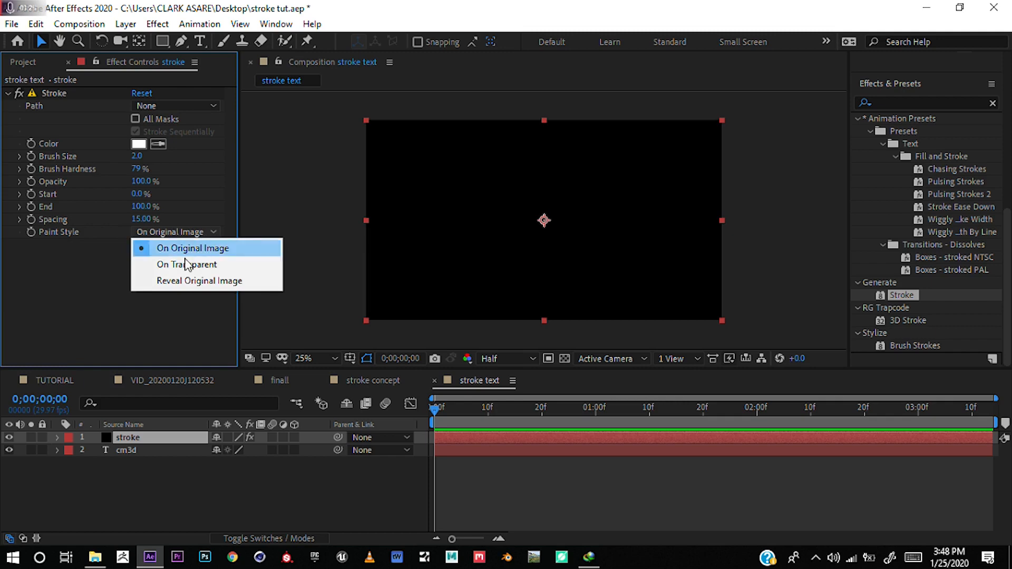
pyautogui.click(181, 265)
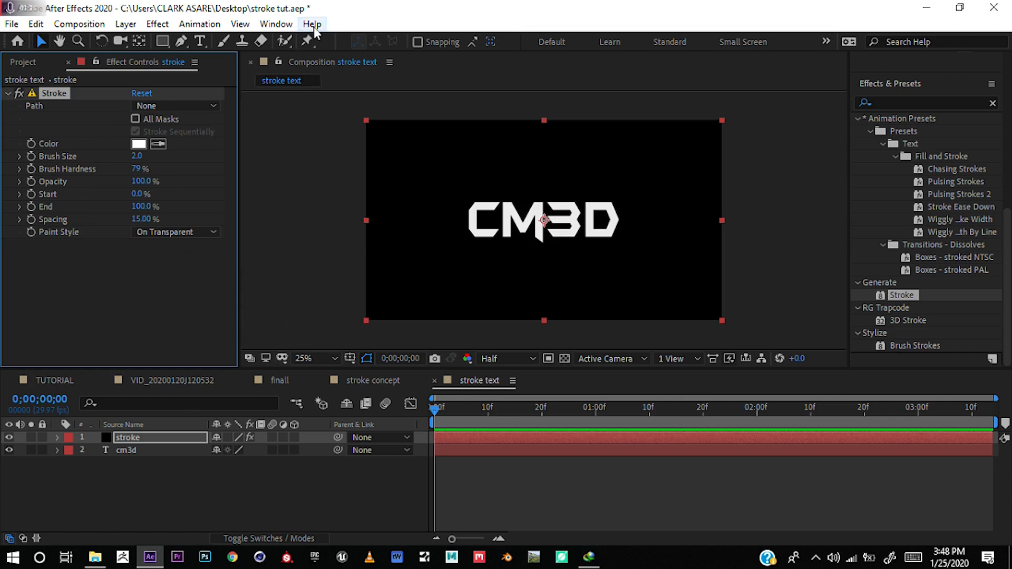
# Step: Draw an open mask path on the stroke solid from outside the frame's upper left, clockwise around the CM3D text to its upper left
pyautogui.click(181, 42)
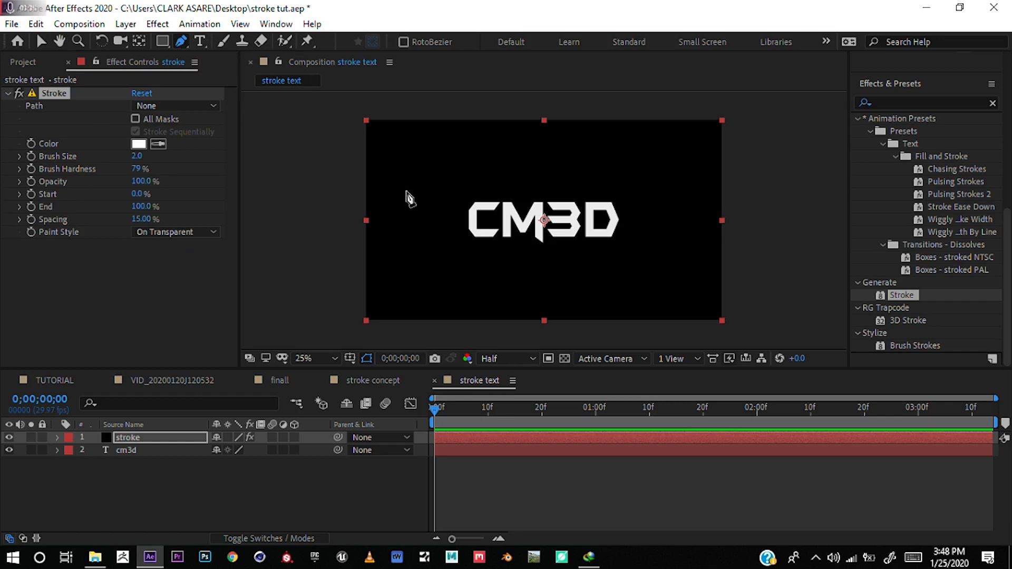
pyautogui.click(315, 132)
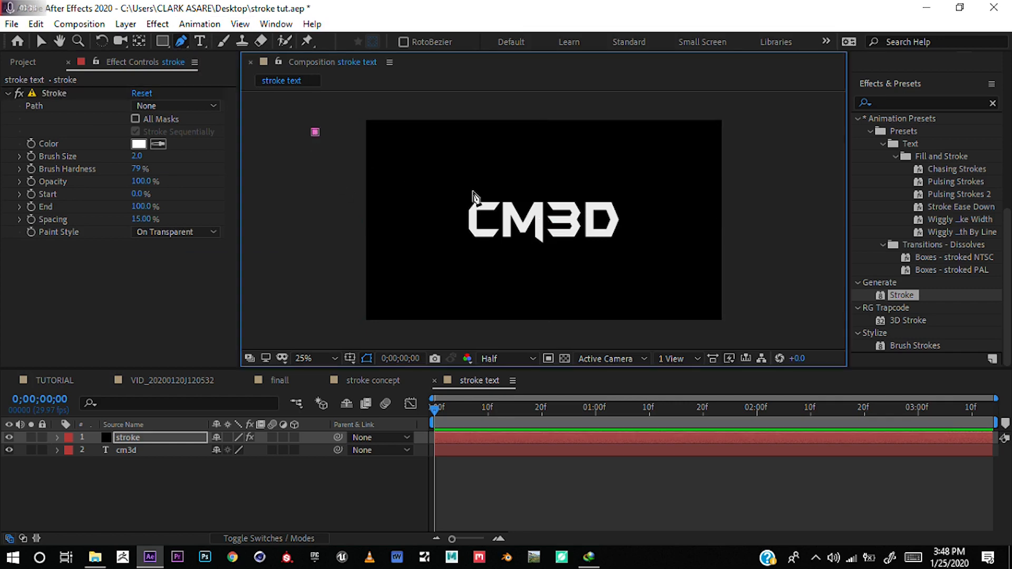
pyautogui.click(473, 196)
pyautogui.moveTo(477, 201); pyautogui.dragTo(483, 201)
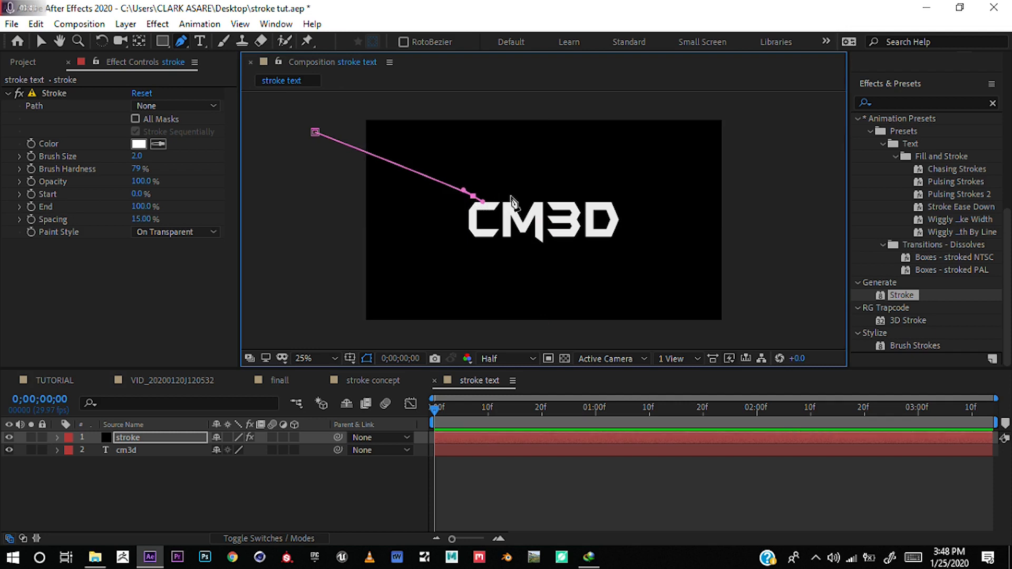
pyautogui.click(511, 196)
pyautogui.click(564, 195)
pyautogui.click(610, 197)
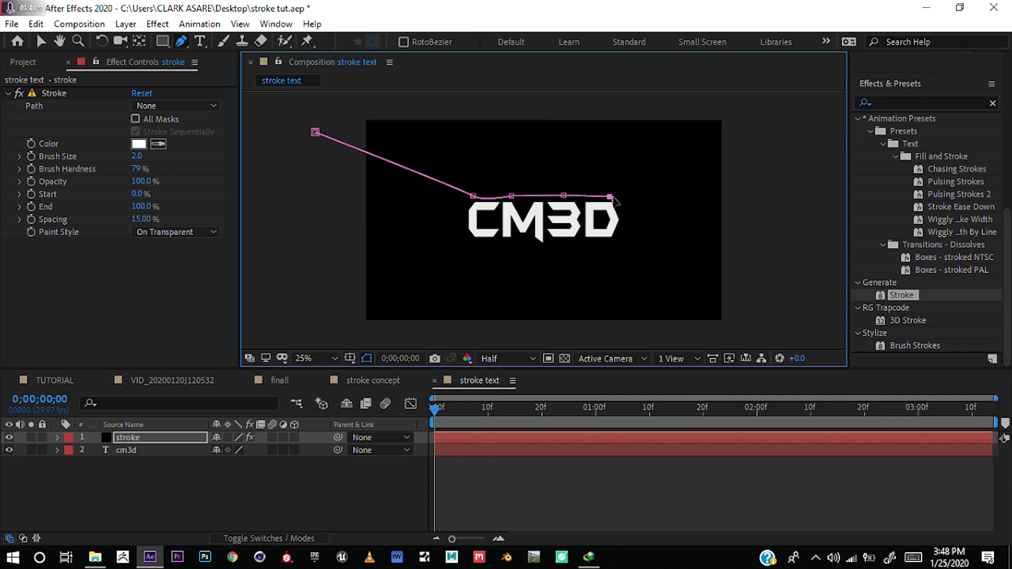
pyautogui.click(627, 207)
pyautogui.click(625, 235)
pyautogui.click(615, 255)
pyautogui.click(537, 256)
pyautogui.click(481, 252)
pyautogui.click(456, 240)
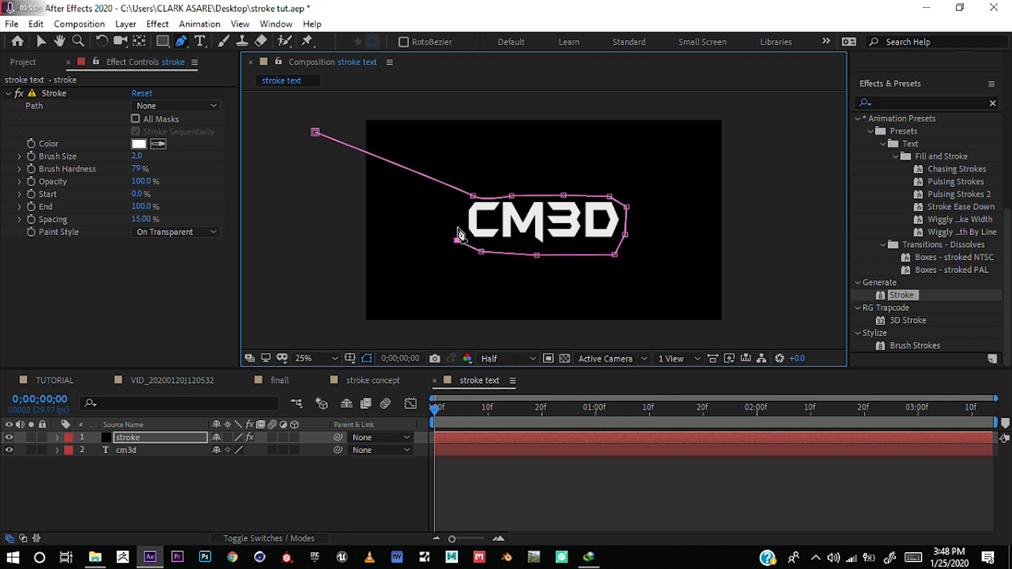
pyautogui.click(460, 205)
# Step: Extend the mask path with a second pass above the CM3D text, rising past the frame's right edge
pyautogui.click(482, 185)
pyautogui.click(526, 188)
pyautogui.click(582, 185)
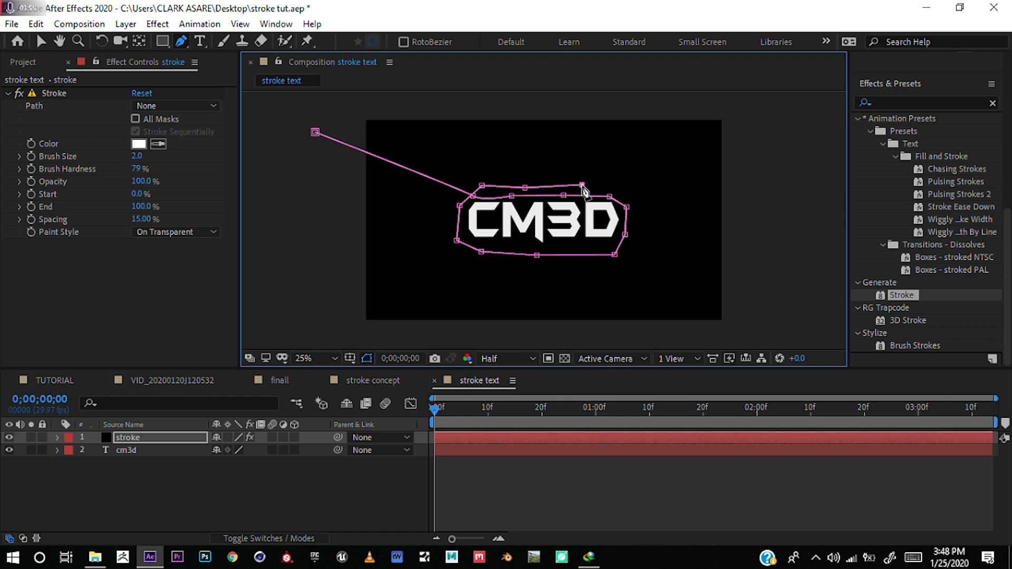
pyautogui.click(610, 185)
pyautogui.click(644, 183)
pyautogui.click(676, 181)
pyautogui.click(721, 164)
pyautogui.click(762, 138)
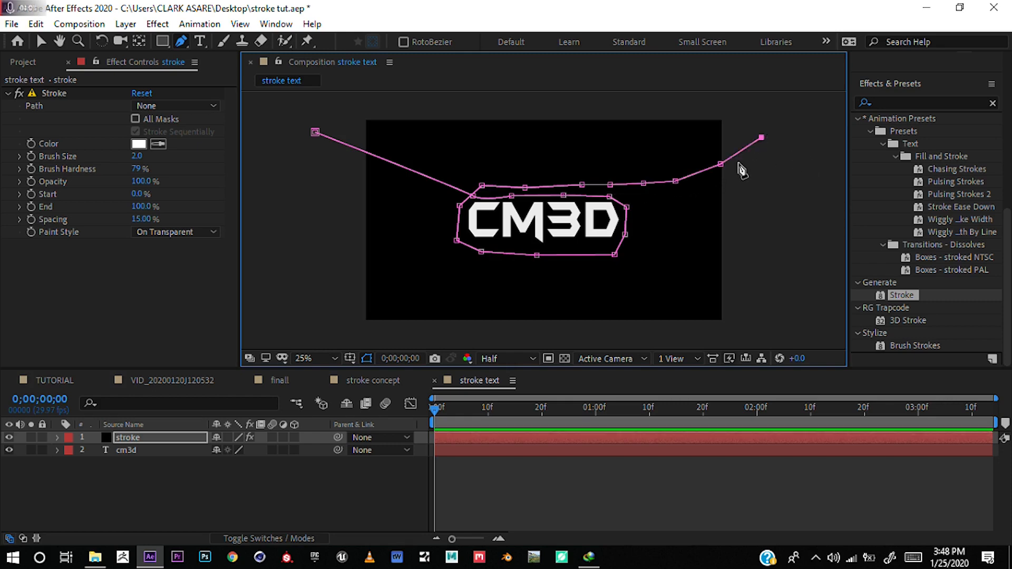
# Step: Reshape the stroke mask by moving its points closer to the CM3D text along the lower edge, left side and upper pass
pyautogui.click(41, 43)
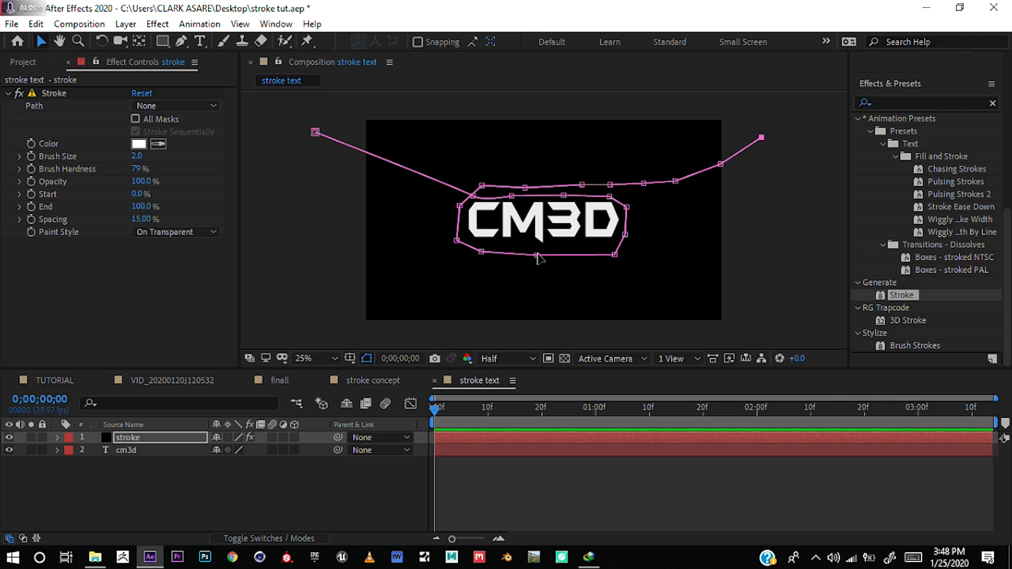
pyautogui.moveTo(538, 256); pyautogui.dragTo(538, 245)
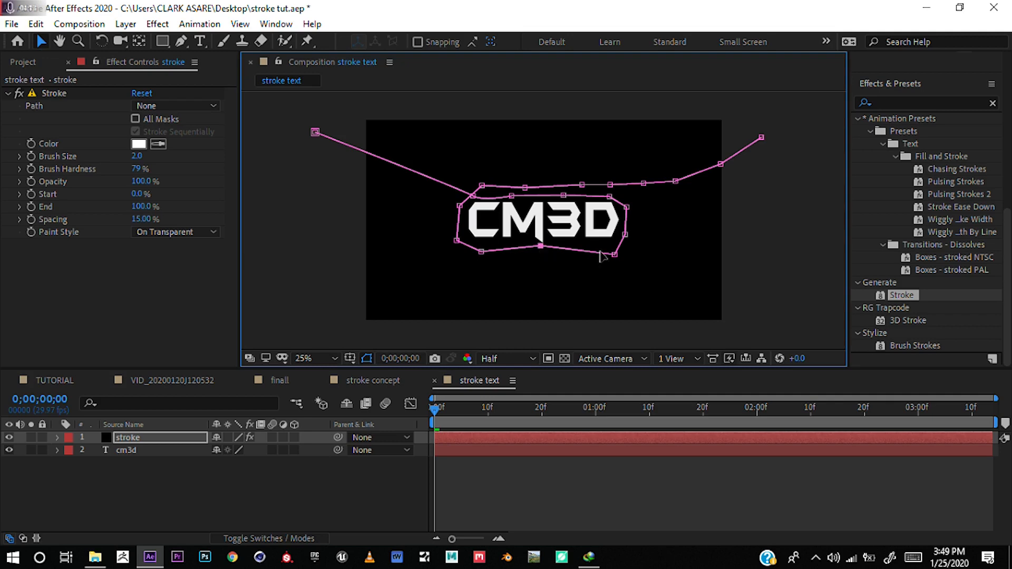
pyautogui.moveTo(615, 255); pyautogui.dragTo(614, 244)
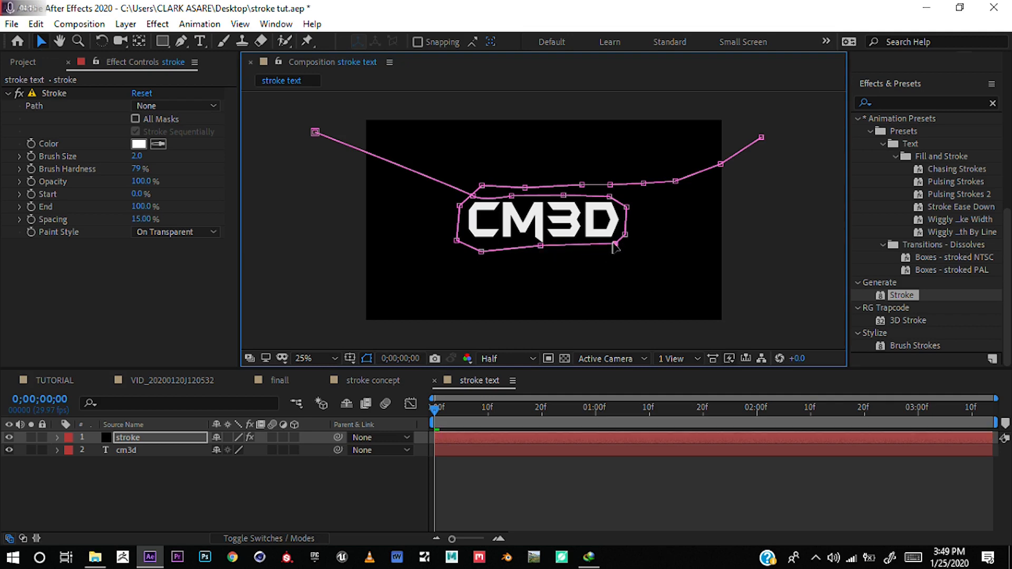
pyautogui.moveTo(481, 252); pyautogui.dragTo(460, 239)
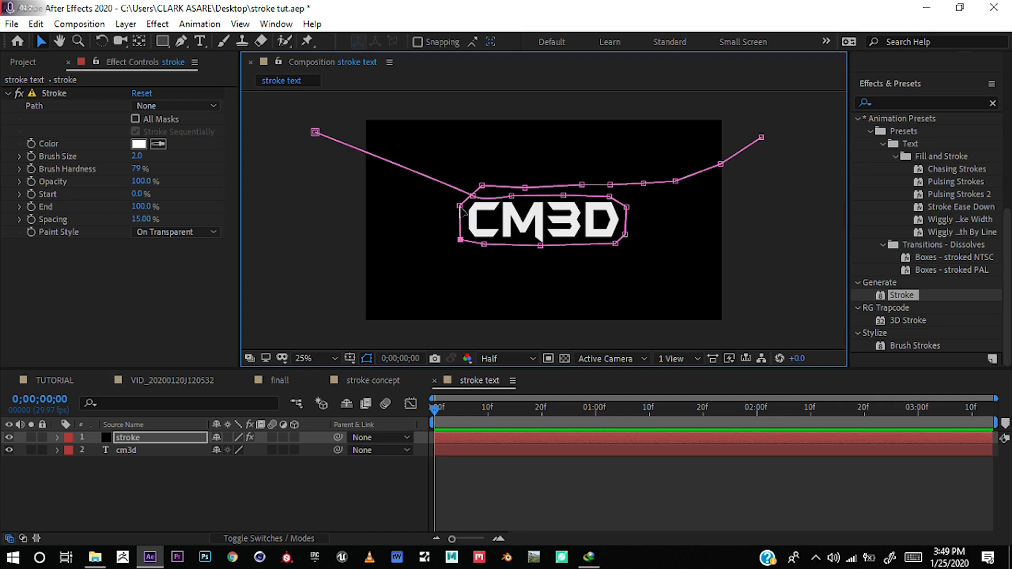
pyautogui.moveTo(460, 206); pyautogui.dragTo(486, 188)
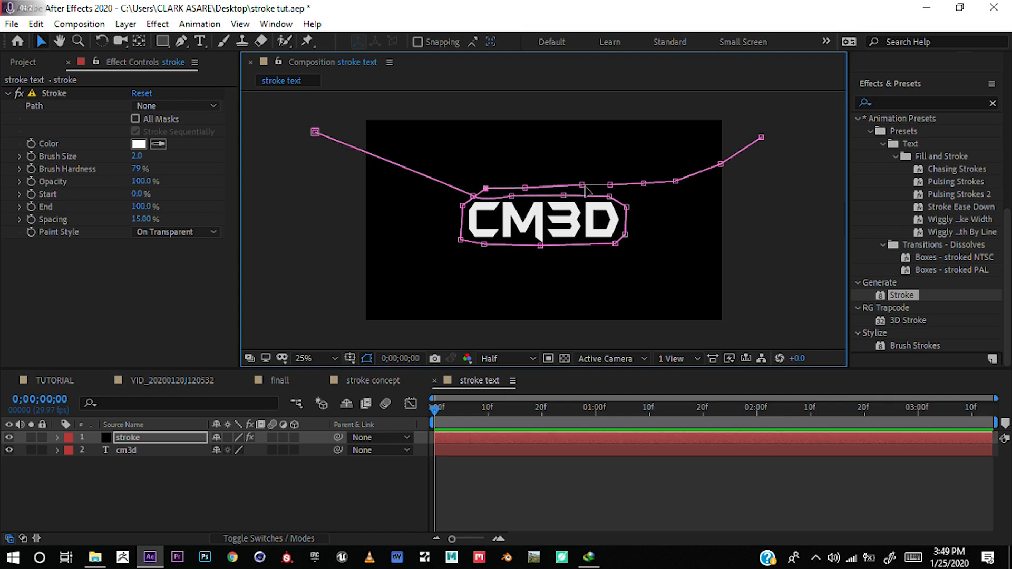
pyautogui.moveTo(583, 185); pyautogui.dragTo(678, 184)
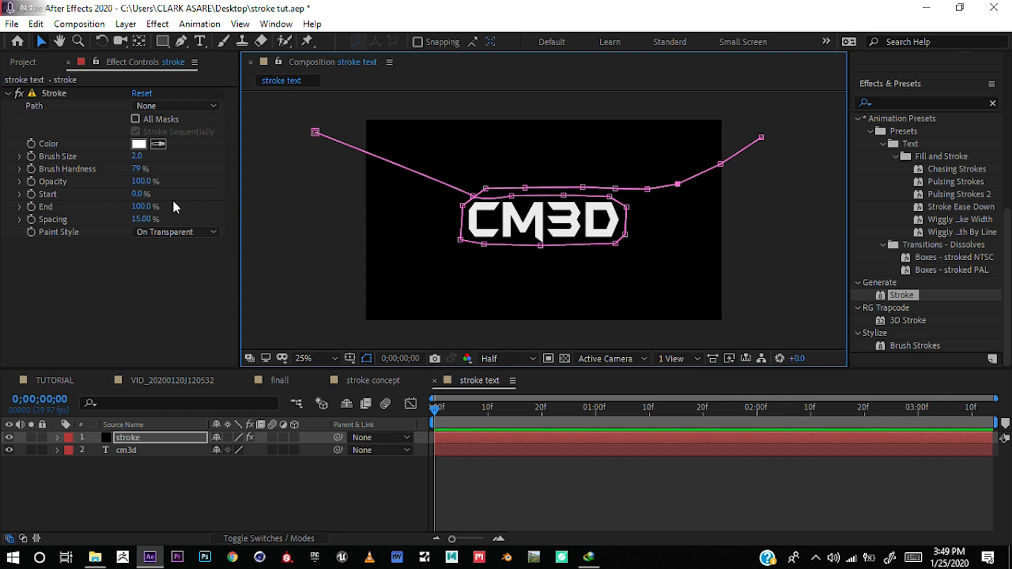
# Step: Set the Stroke effect's Path to Mask 1 with a Brush Size of 9.5, hiding the mask outline in the viewer
pyautogui.click(169, 106)
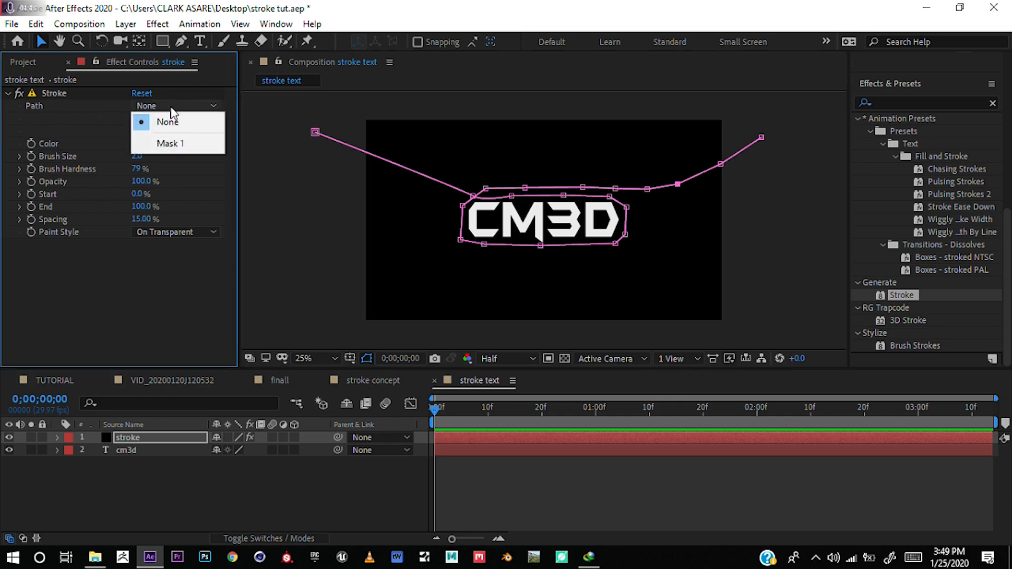
pyautogui.click(174, 143)
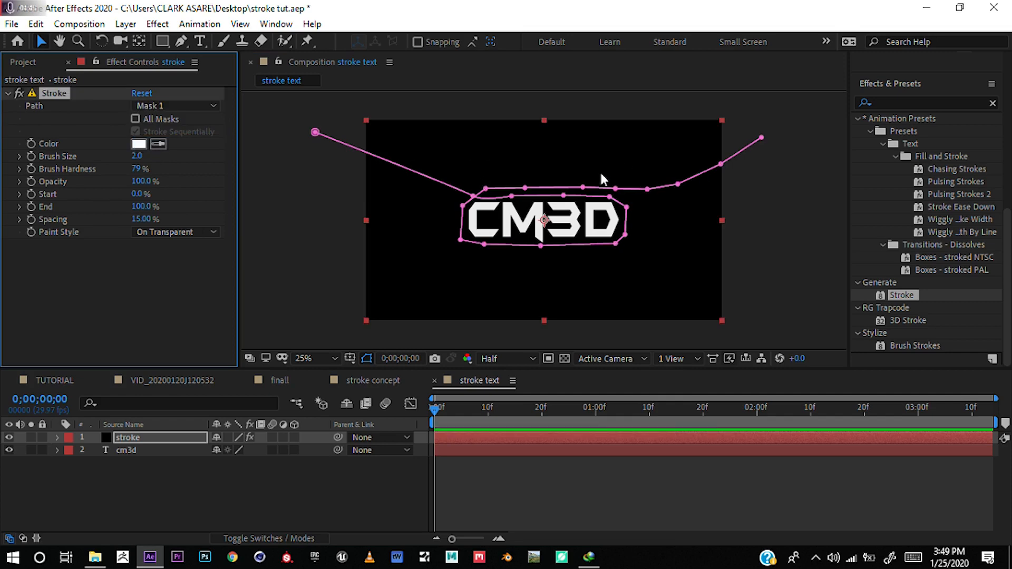
pyautogui.click(368, 357)
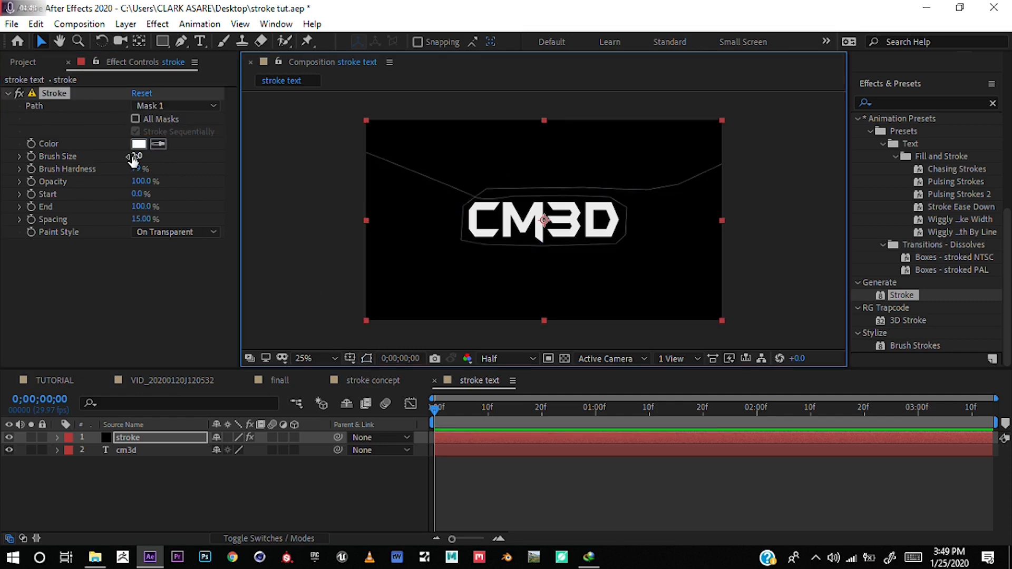
pyautogui.moveTo(136, 156); pyautogui.dragTo(182, 149)
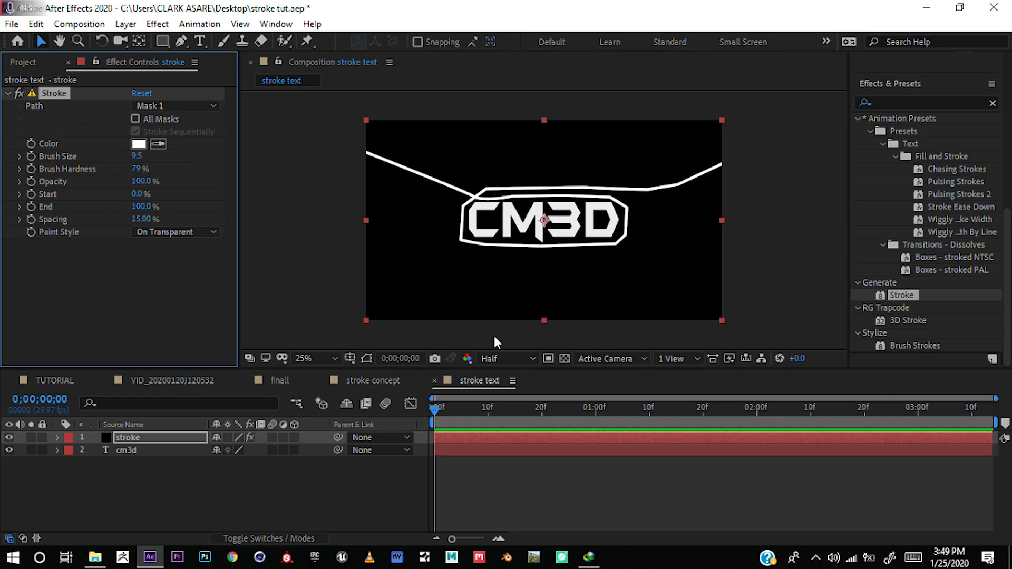
# Step: Add Start and End keyframes for the Stroke effect at 0;00;00;00, with both values at 0%
pyautogui.moveTo(438, 410); pyautogui.dragTo(950, 410)
pyautogui.moveTo(888, 418); pyautogui.dragTo(438, 434)
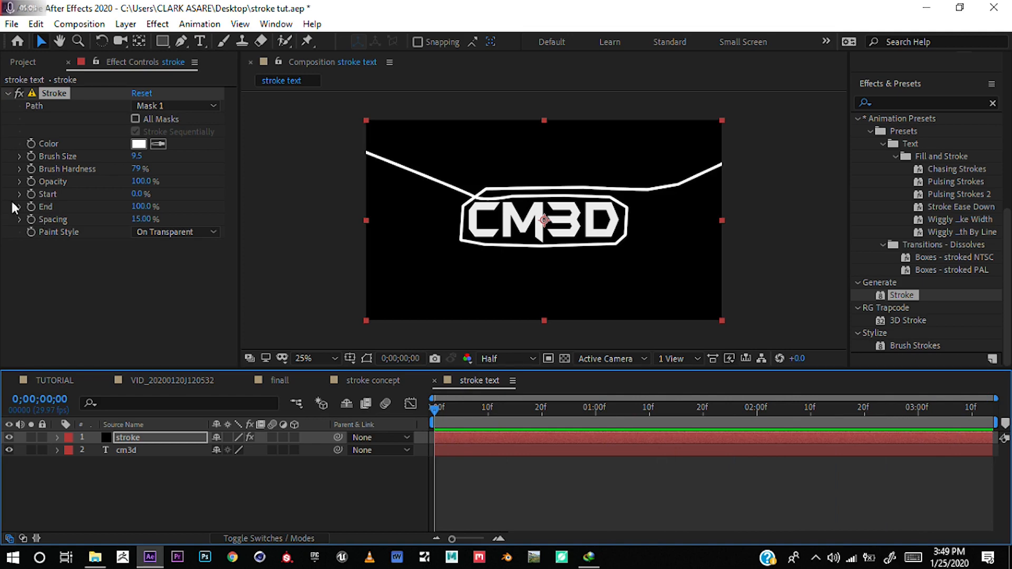
pyautogui.click(443, 442)
pyautogui.click(30, 194)
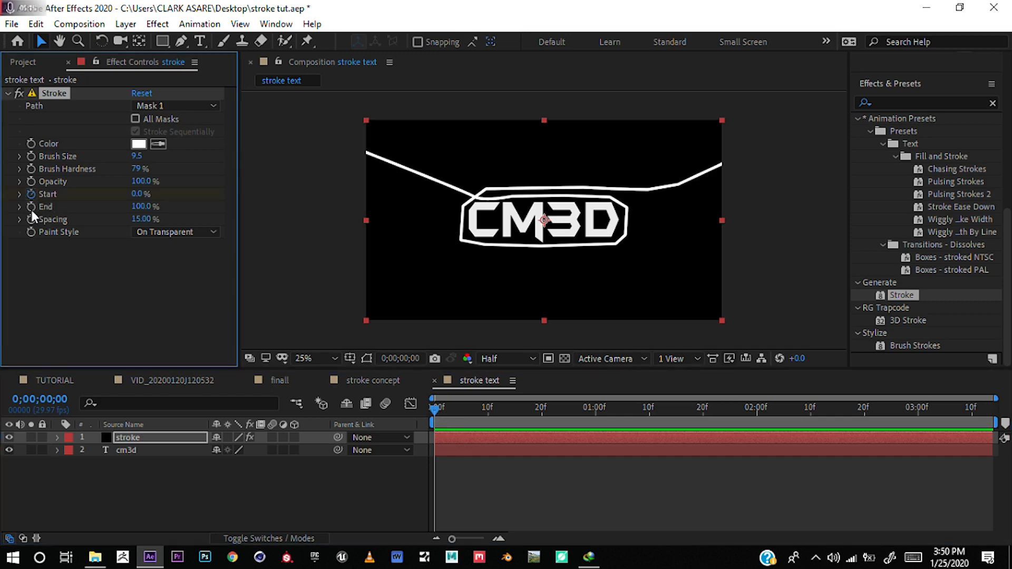
pyautogui.click(31, 209)
pyautogui.moveTo(146, 207); pyautogui.dragTo(27, 224)
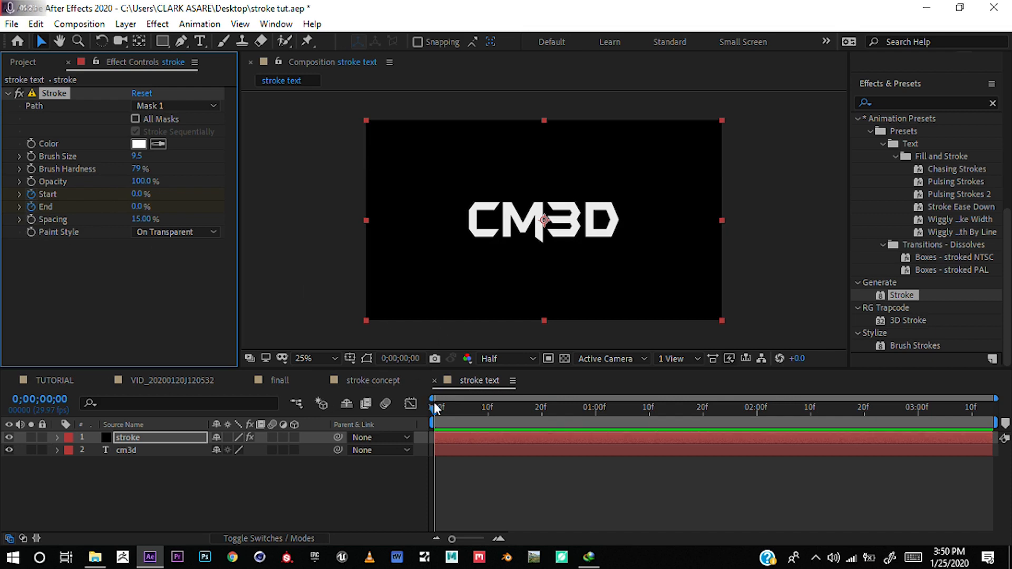
# Step: Keyframe the Stroke effect's Start and End at 100% at 0;00;00;10
pyautogui.moveTo(434, 411); pyautogui.dragTo(501, 420)
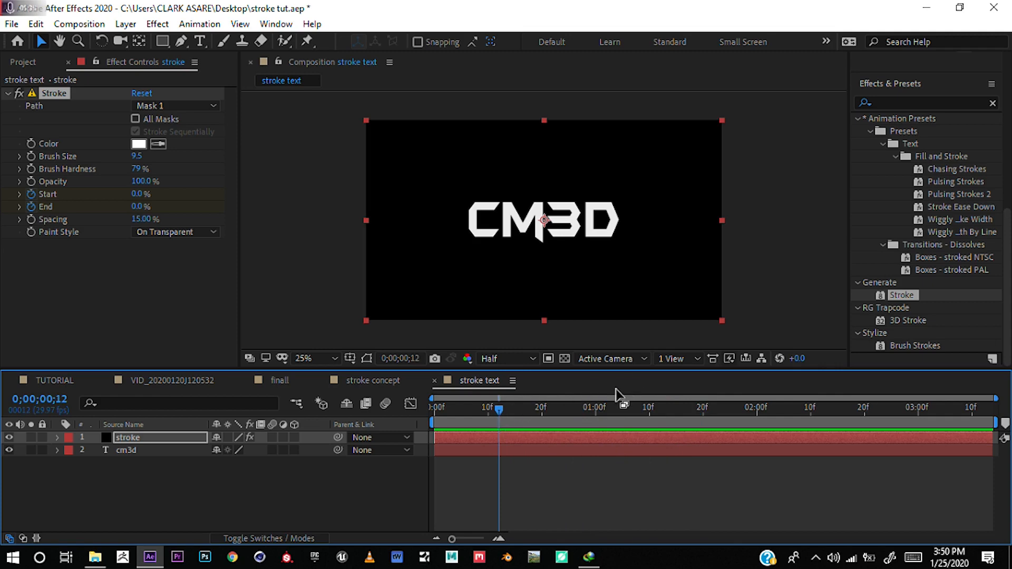
pyautogui.moveTo(499, 409); pyautogui.dragTo(491, 409)
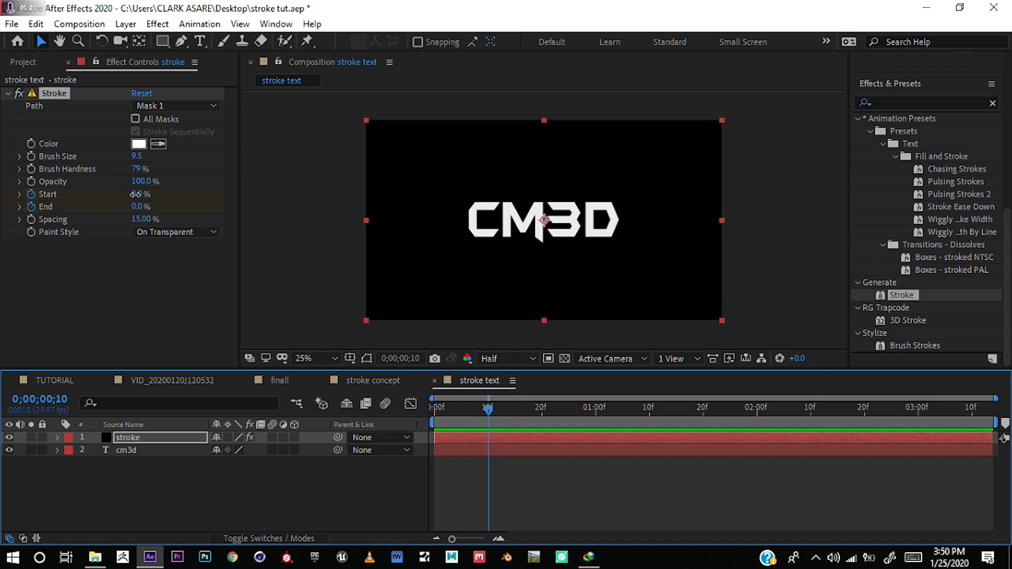
pyautogui.moveTo(136, 193); pyautogui.dragTo(252, 197)
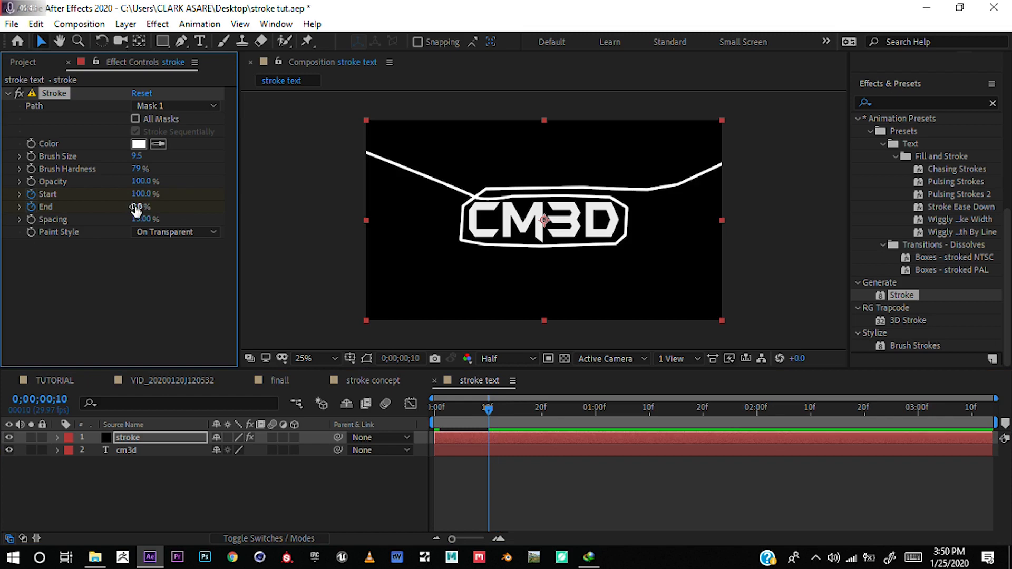
pyautogui.moveTo(138, 207); pyautogui.dragTo(275, 207)
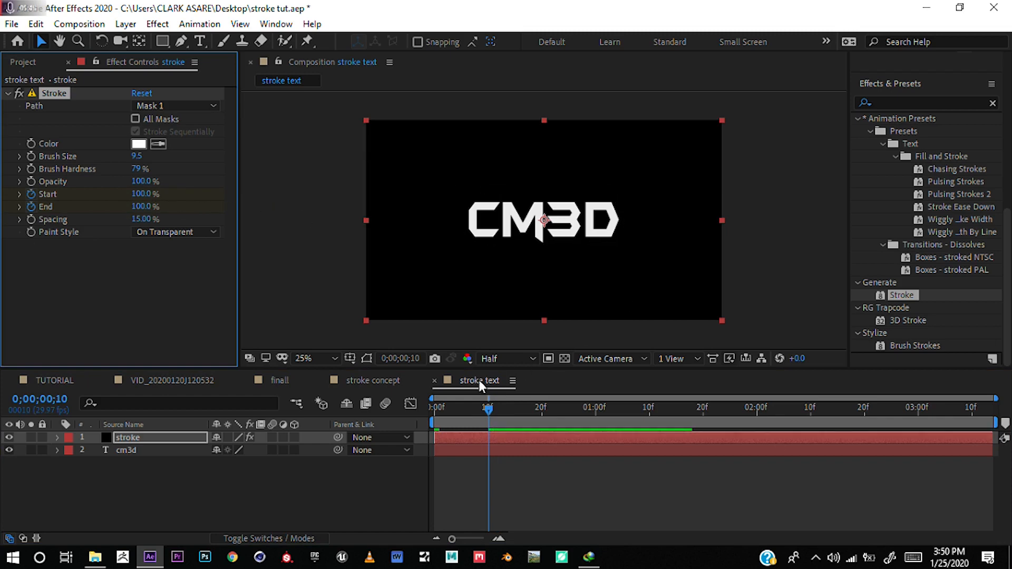
# Step: Reveal the stroke layer's keyframes and end the work area at 0;00;00;16
pyautogui.click(179, 438)
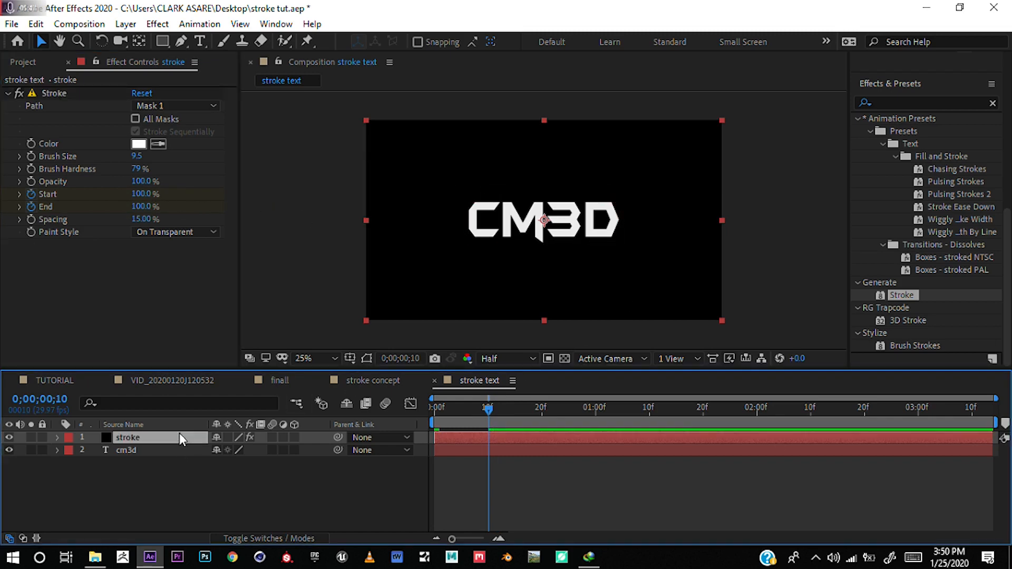
pyautogui.press('u')
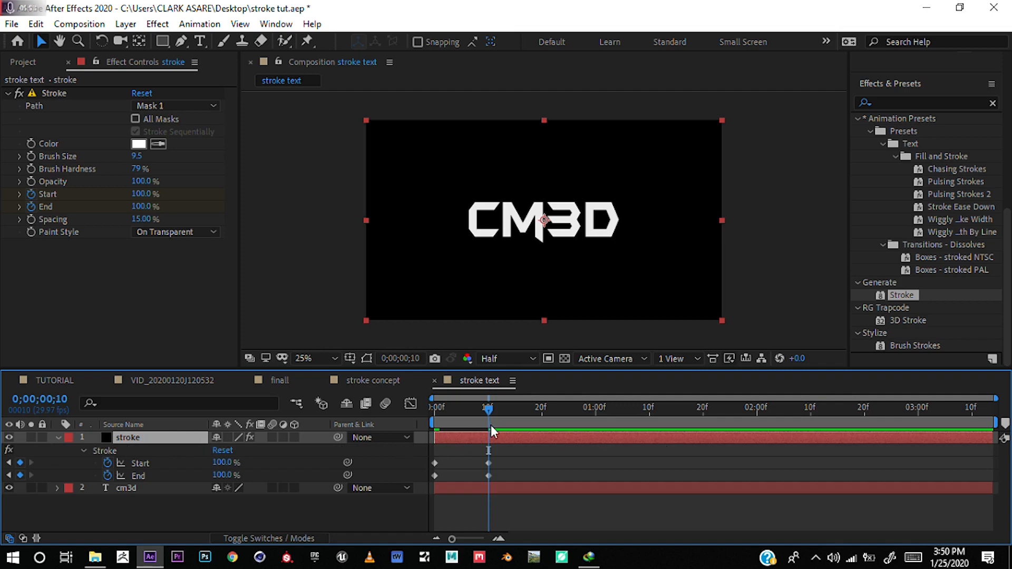
pyautogui.click(521, 410)
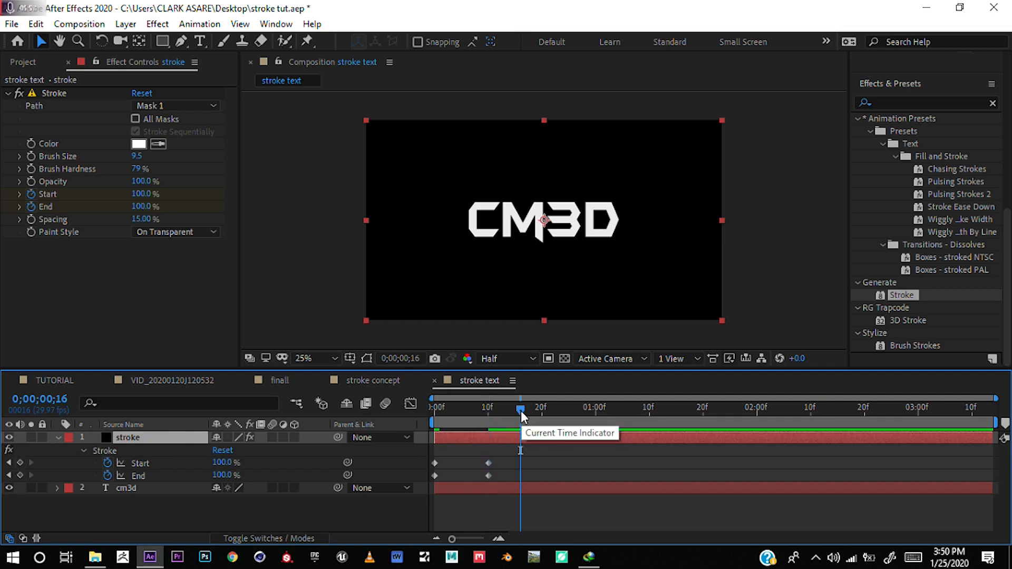
pyautogui.press('n')
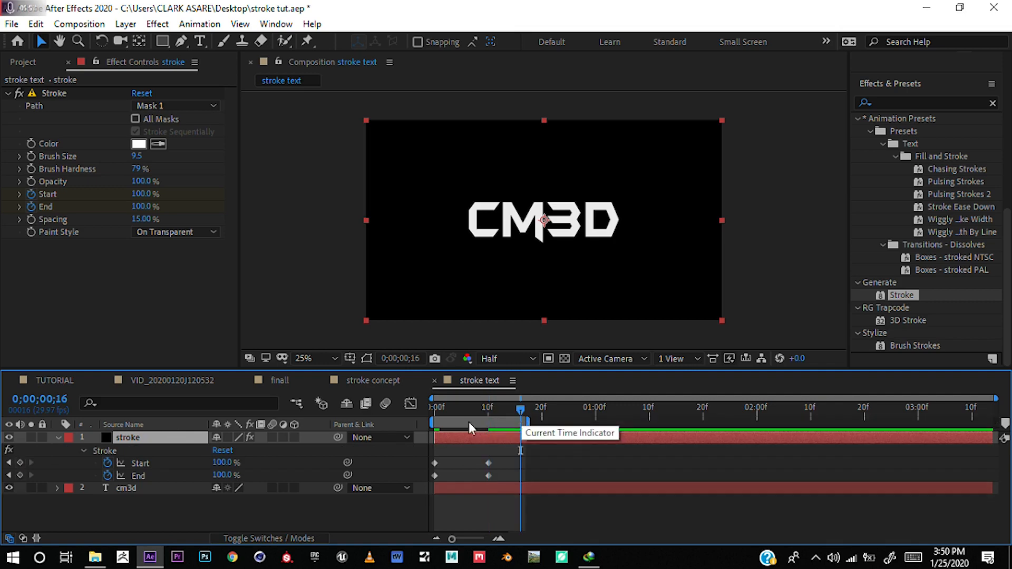
# Step: Move the second Start keyframe earlier to 0;00;00;05, checking the offset stroke at several frames
pyautogui.click(486, 463)
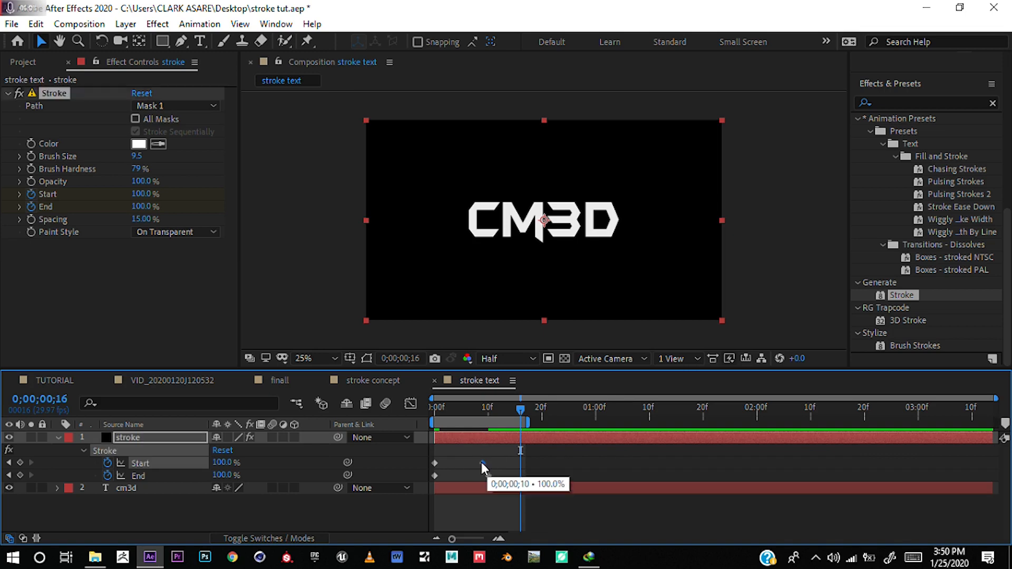
pyautogui.moveTo(486, 462)
pyautogui.mouseDown()
pyautogui.moveTo(454, 464)
pyautogui.moveTo(487, 462)
pyautogui.mouseUp()
pyautogui.moveTo(505, 414)
pyautogui.mouseDown()
pyautogui.moveTo(390, 424)
pyautogui.moveTo(504, 415)
pyautogui.mouseUp()
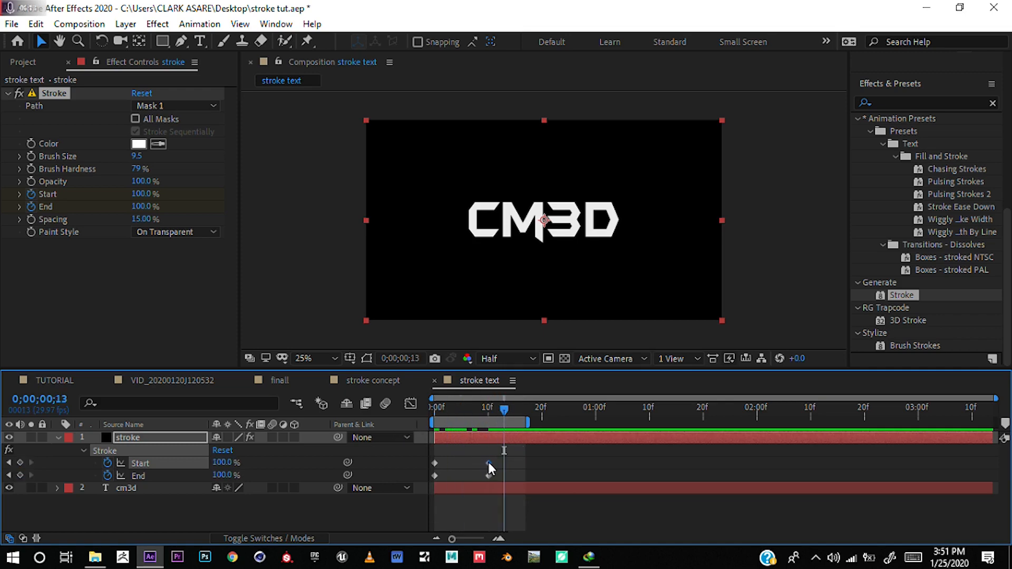
pyautogui.moveTo(489, 462); pyautogui.dragTo(478, 463)
pyautogui.moveTo(505, 412); pyautogui.dragTo(473, 421)
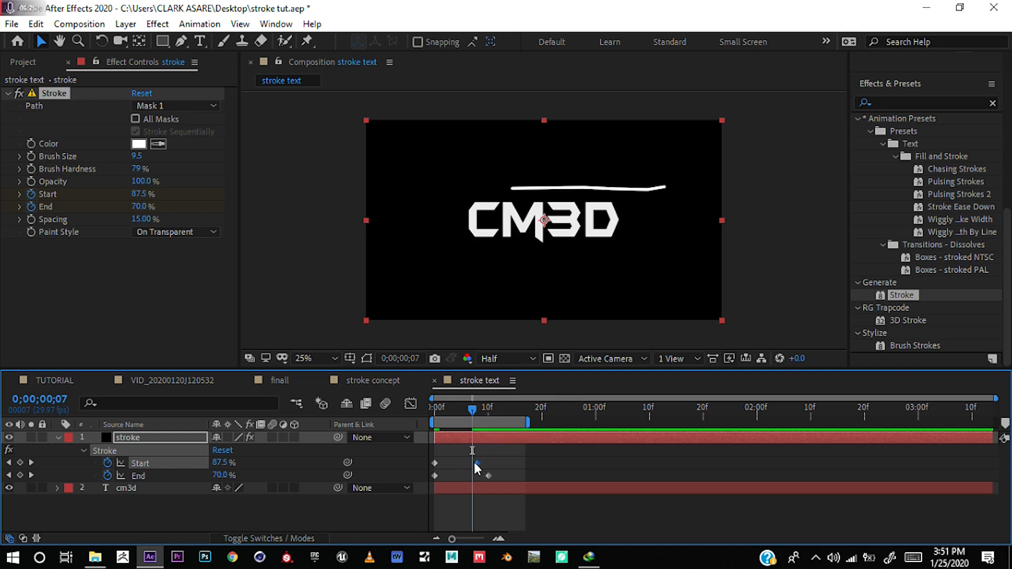
pyautogui.moveTo(473, 462); pyautogui.dragTo(458, 466)
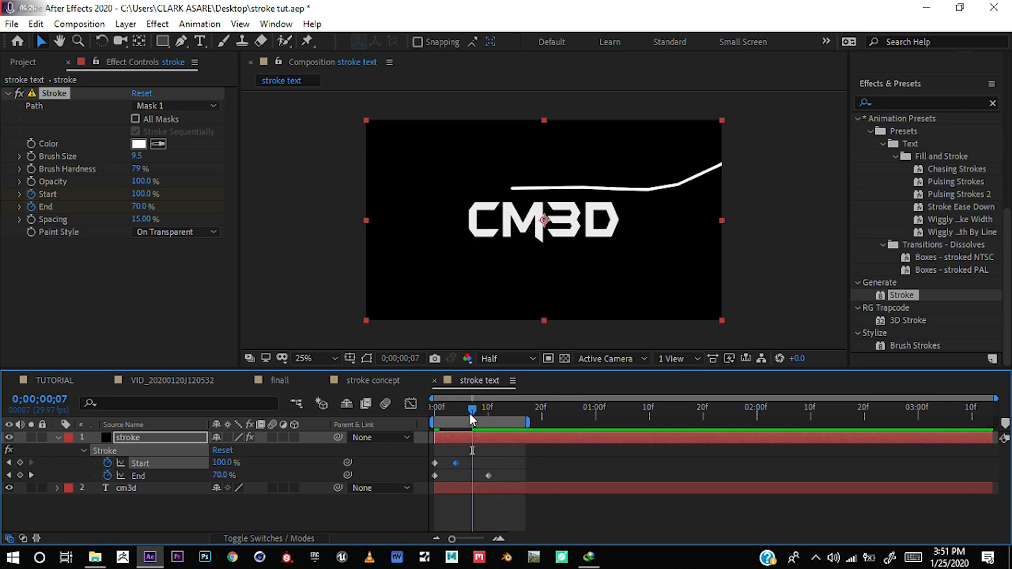
pyautogui.moveTo(457, 414); pyautogui.dragTo(459, 415)
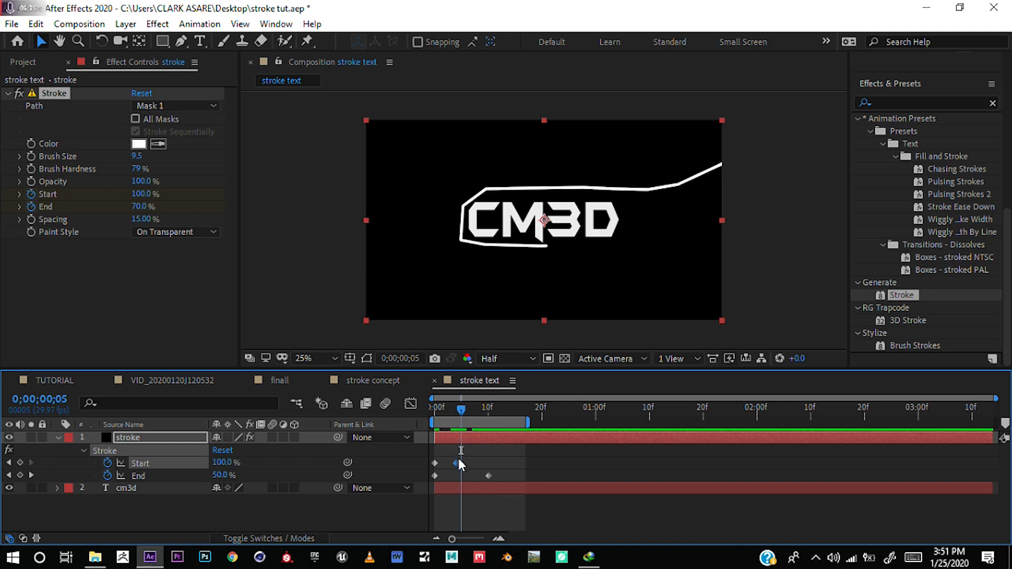
pyautogui.moveTo(460, 462); pyautogui.dragTo(465, 464)
pyautogui.moveTo(457, 401)
pyautogui.mouseDown()
pyautogui.moveTo(489, 406)
pyautogui.moveTo(419, 416)
pyautogui.moveTo(490, 413)
pyautogui.moveTo(410, 425)
pyautogui.moveTo(476, 416)
pyautogui.moveTo(436, 417)
pyautogui.mouseUp()
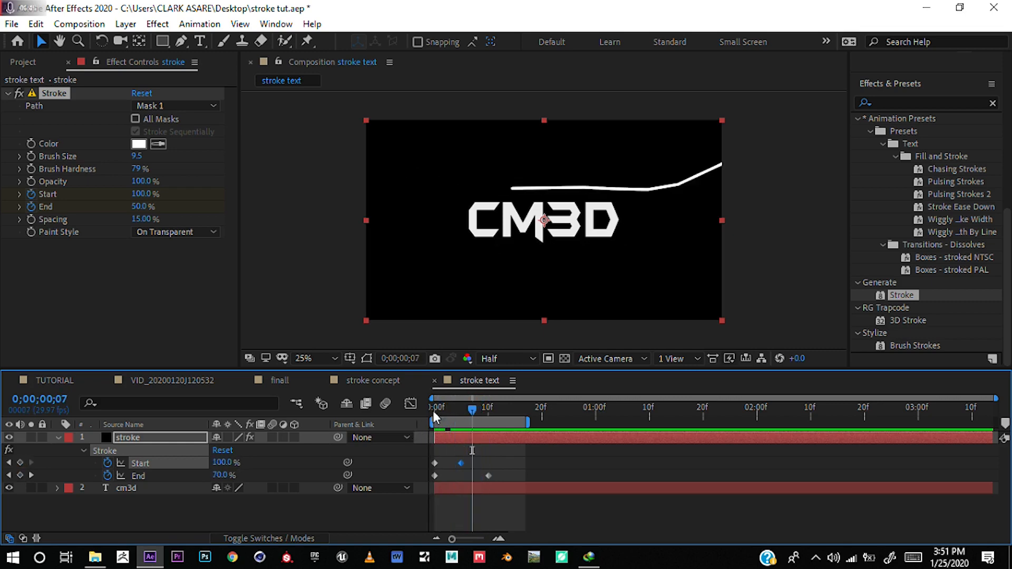
# Step: Check the dotted strokes in the finall composition and set the Stroke effect's Spacing to 92% in the stroke text composition
pyautogui.click(195, 385)
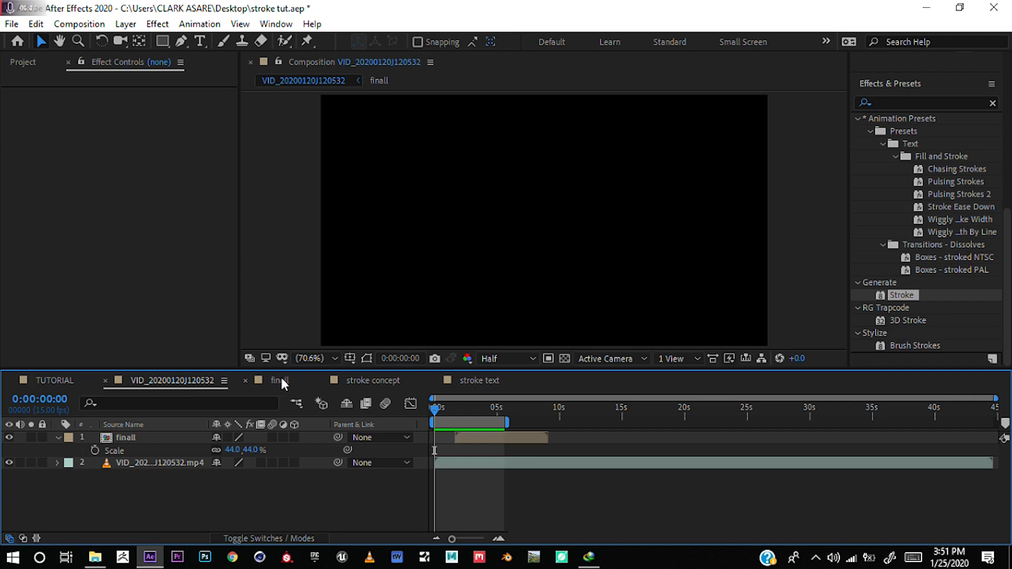
pyautogui.click(280, 379)
pyautogui.click(484, 414)
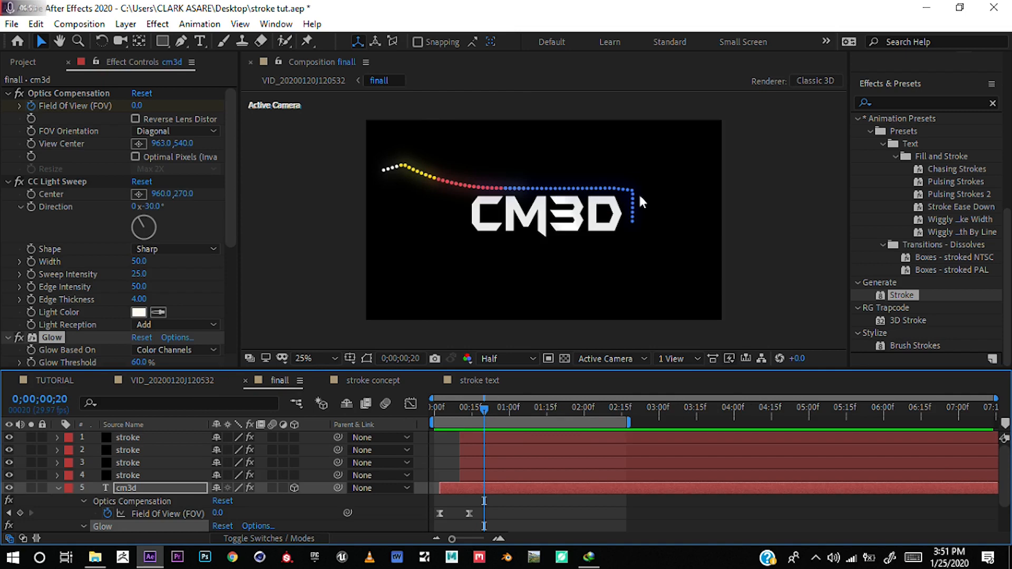
pyautogui.click(481, 380)
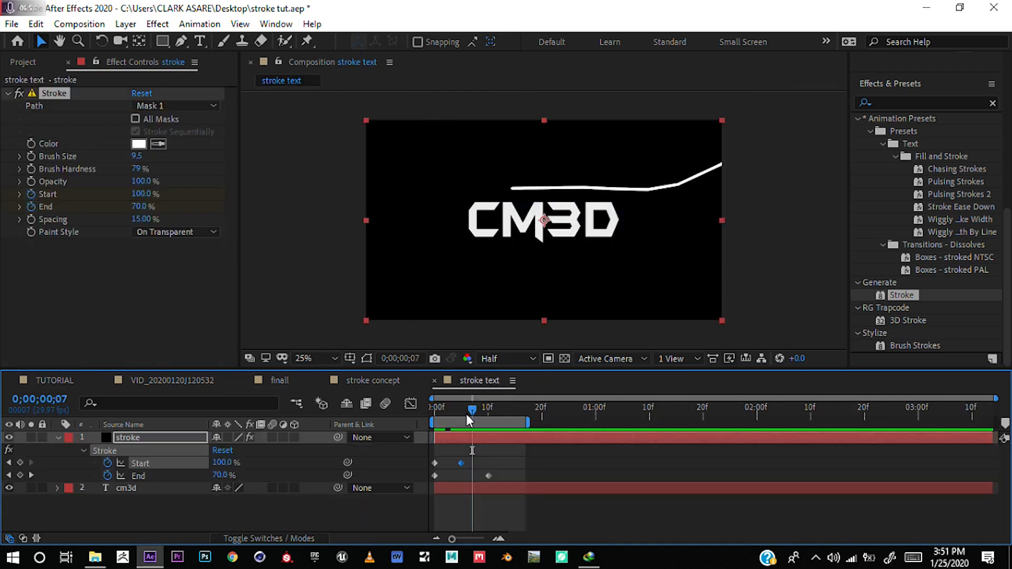
pyautogui.moveTo(469, 414); pyautogui.dragTo(461, 415)
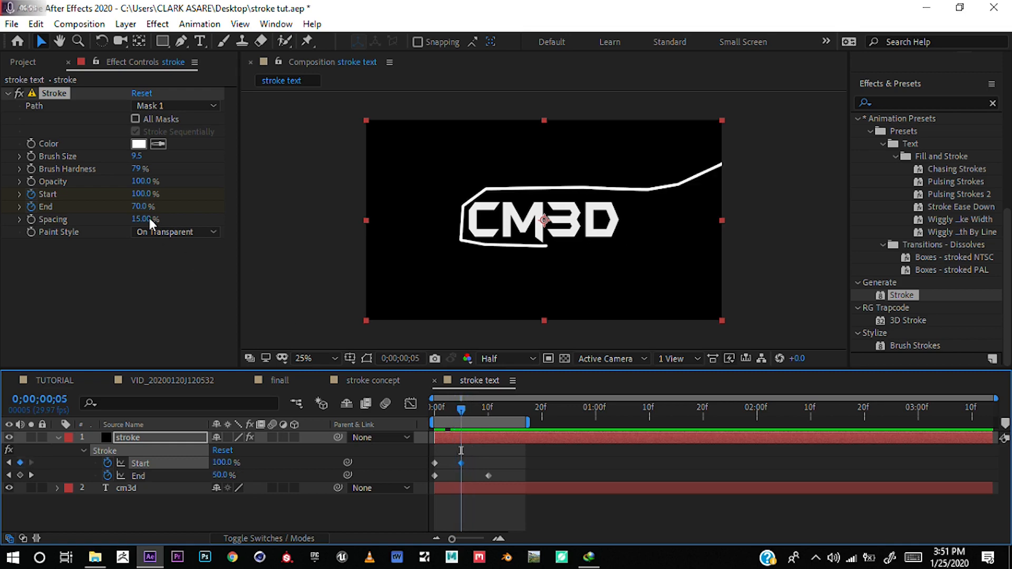
pyautogui.moveTo(143, 220)
pyautogui.mouseDown()
pyautogui.moveTo(114, 232)
pyautogui.moveTo(176, 219)
pyautogui.mouseUp()
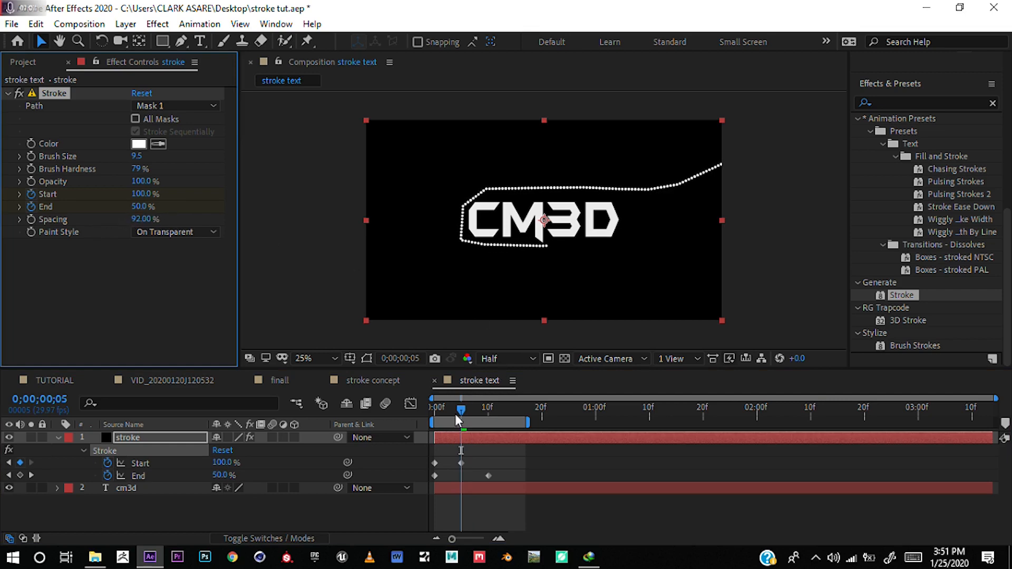
# Step: Preview the dotted stroke animation around the CM3D text from the first frame
pyautogui.moveTo(460, 411); pyautogui.dragTo(385, 415)
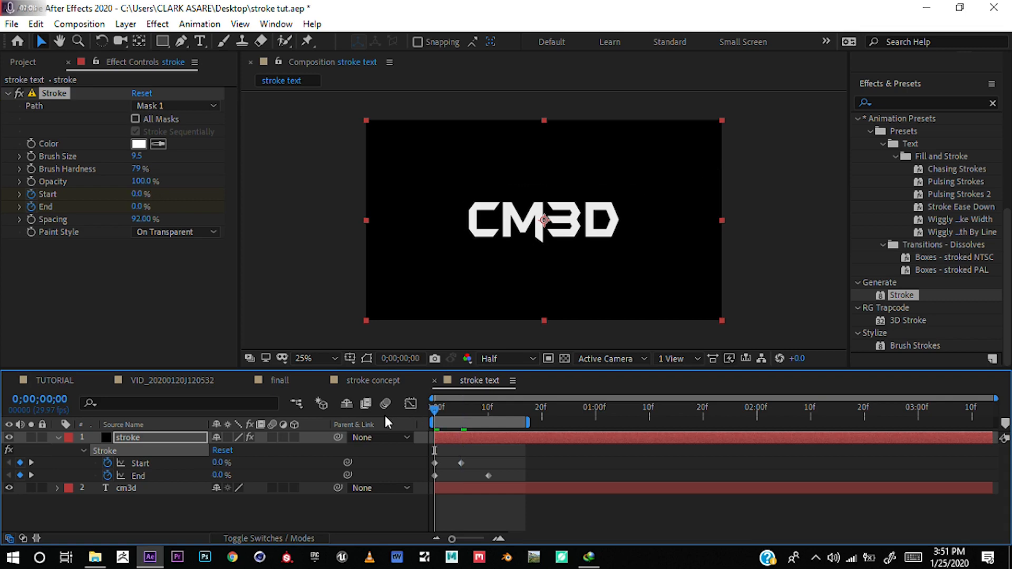
pyautogui.press('space')
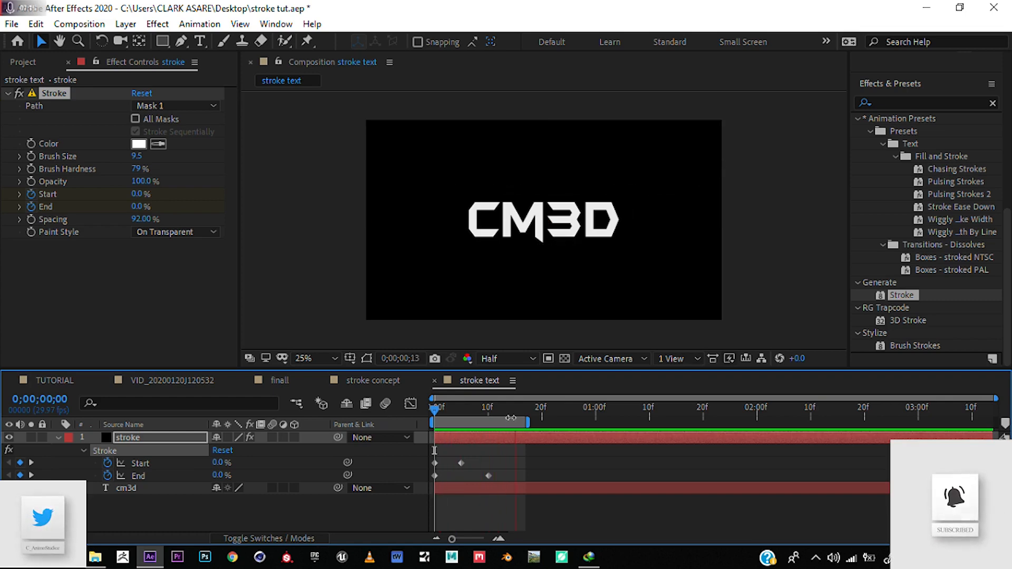
pyautogui.press('space')
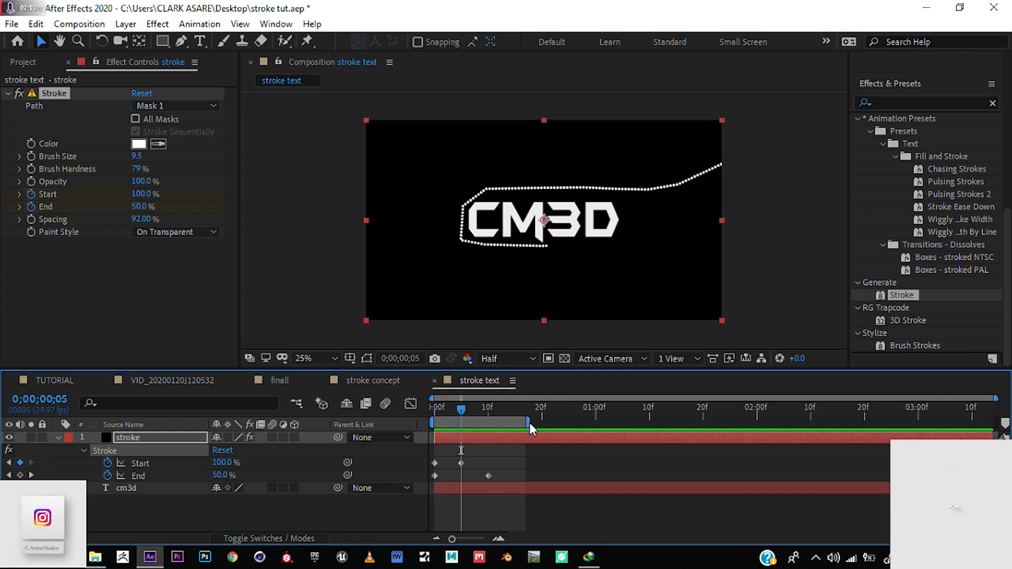
# Step: Extend the work area to 2 seconds, retime the stroke's second keyframes to about 1;29 for End and 0;26 for Start, and preview
pyautogui.moveTo(532, 422); pyautogui.dragTo(758, 422)
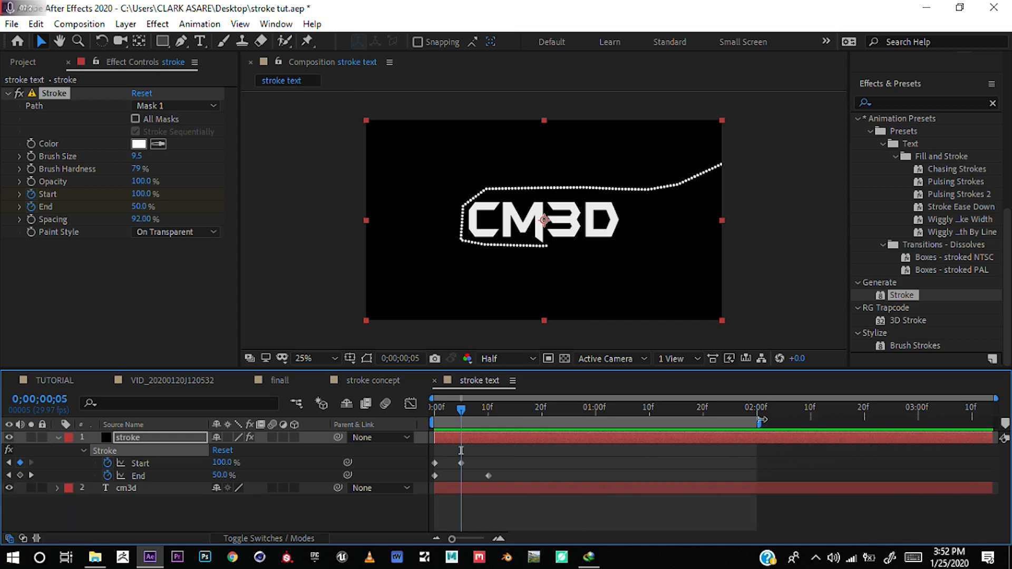
pyautogui.moveTo(486, 475); pyautogui.dragTo(752, 475)
pyautogui.moveTo(462, 463); pyautogui.dragTo(575, 463)
pyautogui.moveTo(457, 406); pyautogui.dragTo(400, 416)
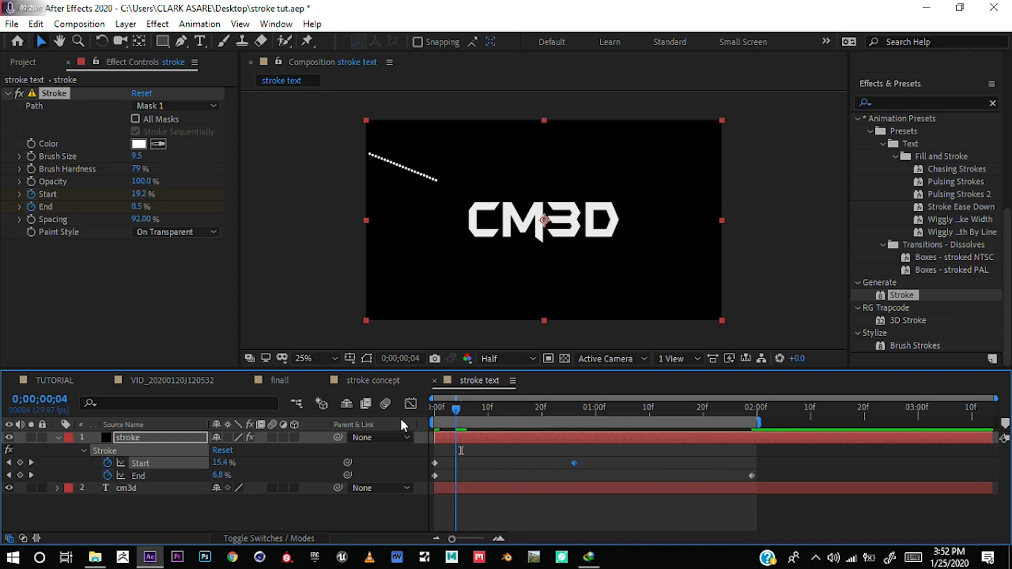
pyautogui.press('space')
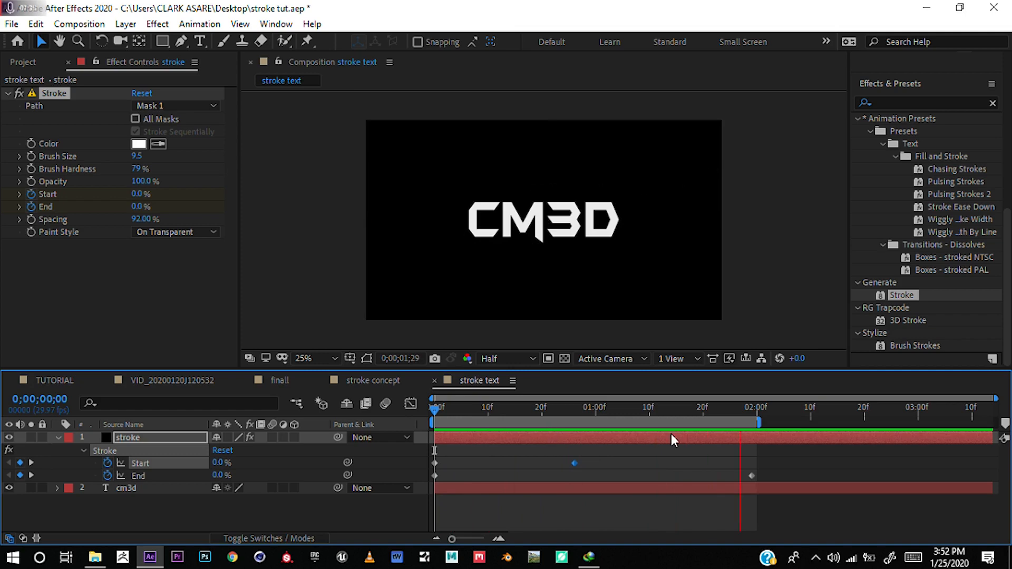
pyautogui.press('space')
# Step: Move the second End keyframe earlier to about 0;00;01;15 and preview the stroke from the first frame
pyautogui.moveTo(751, 475); pyautogui.dragTo(676, 476)
pyautogui.press('Home')
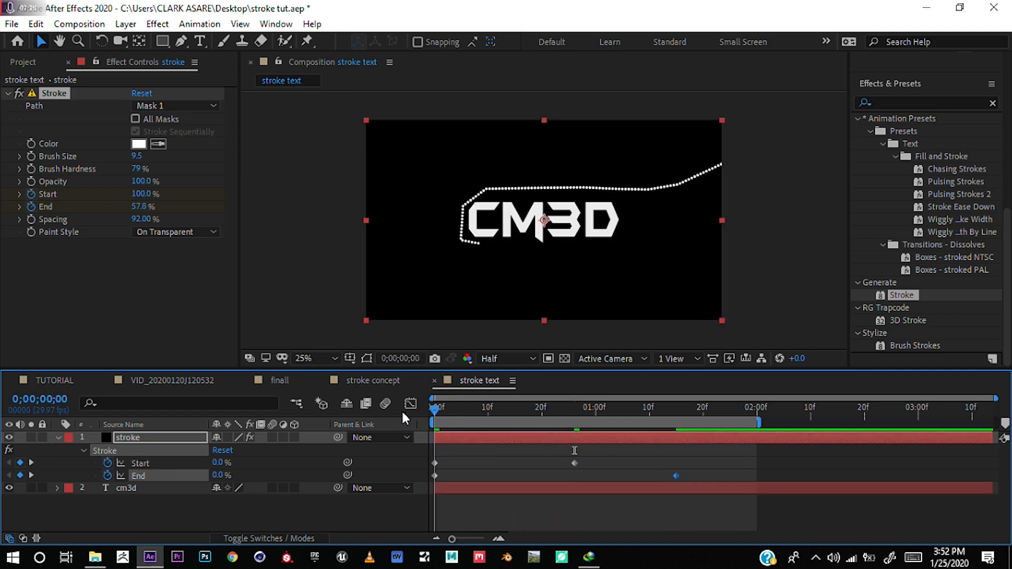
pyautogui.press('space')
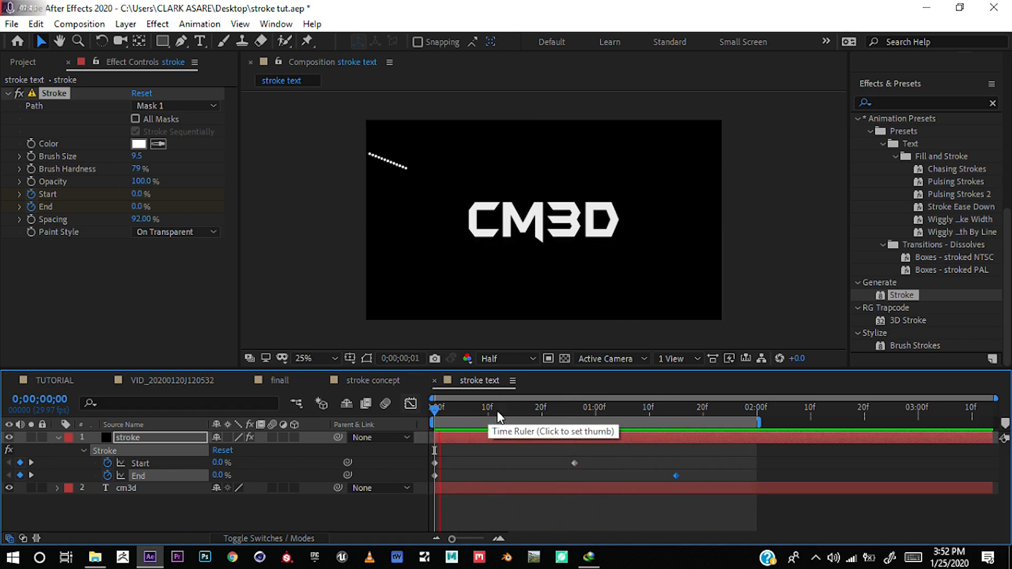
pyautogui.press('space')
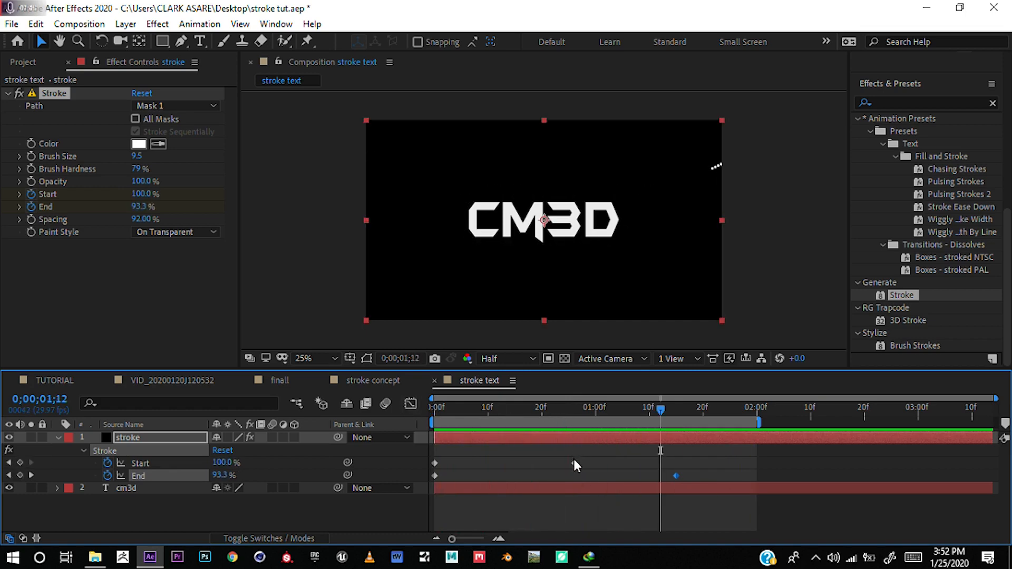
# Step: Try the second Start keyframe at 0;00;00;28 and preview the stroke from the first frame
pyautogui.moveTo(575, 463); pyautogui.dragTo(585, 463)
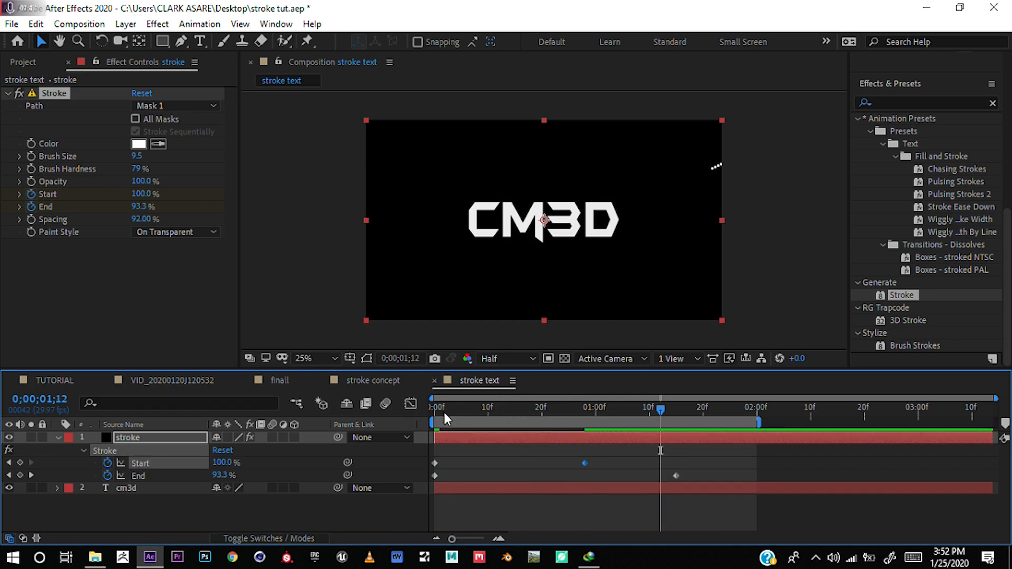
pyautogui.moveTo(444, 416); pyautogui.dragTo(419, 412)
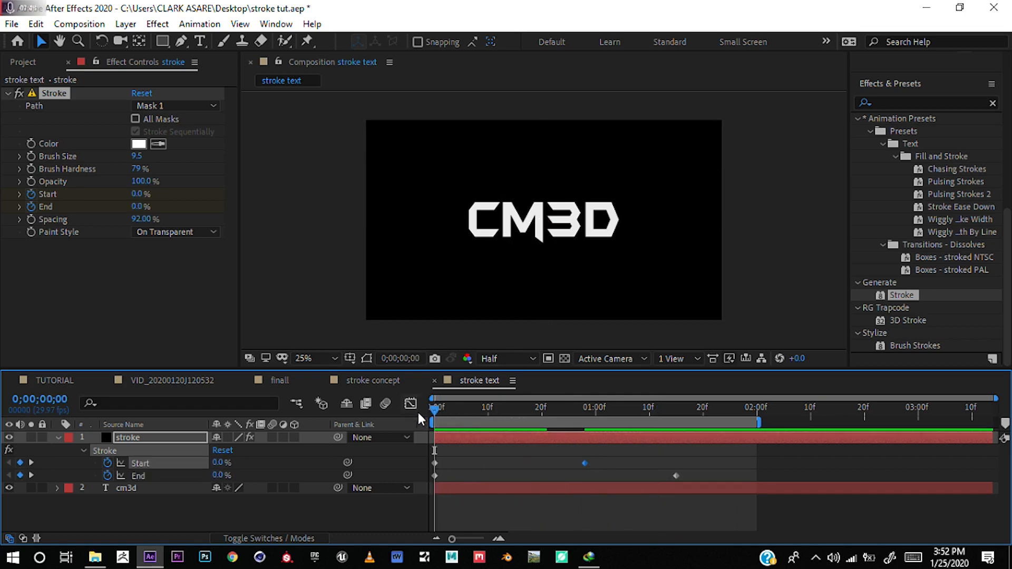
pyautogui.press('space')
pyautogui.press('space')
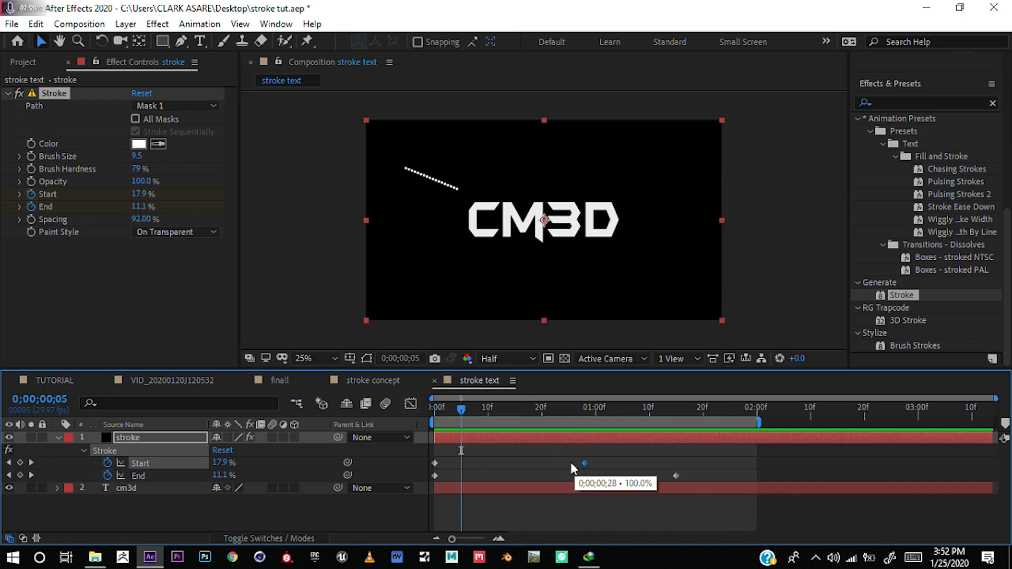
# Step: Move the second Start keyframe earlier to the 20-frame mark, preview the longer stroke, and collapse the stroke layer
pyautogui.moveTo(585, 464); pyautogui.dragTo(541, 464)
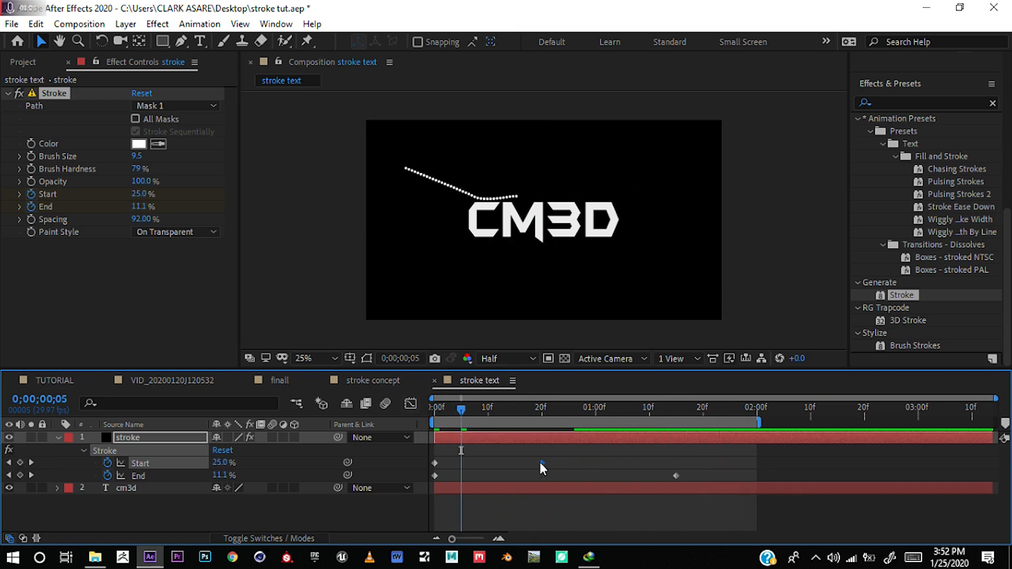
pyautogui.press('space')
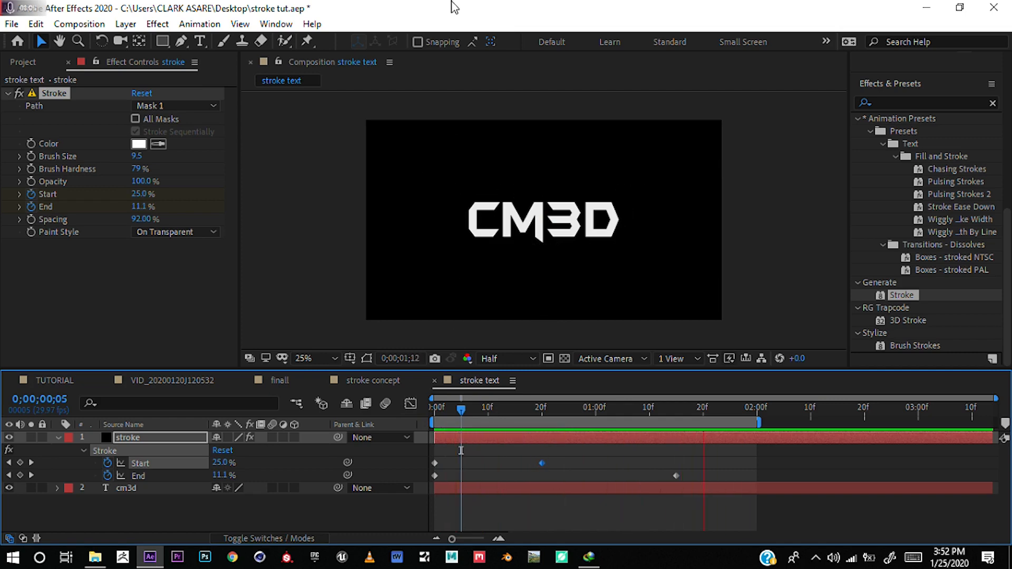
pyautogui.press('space')
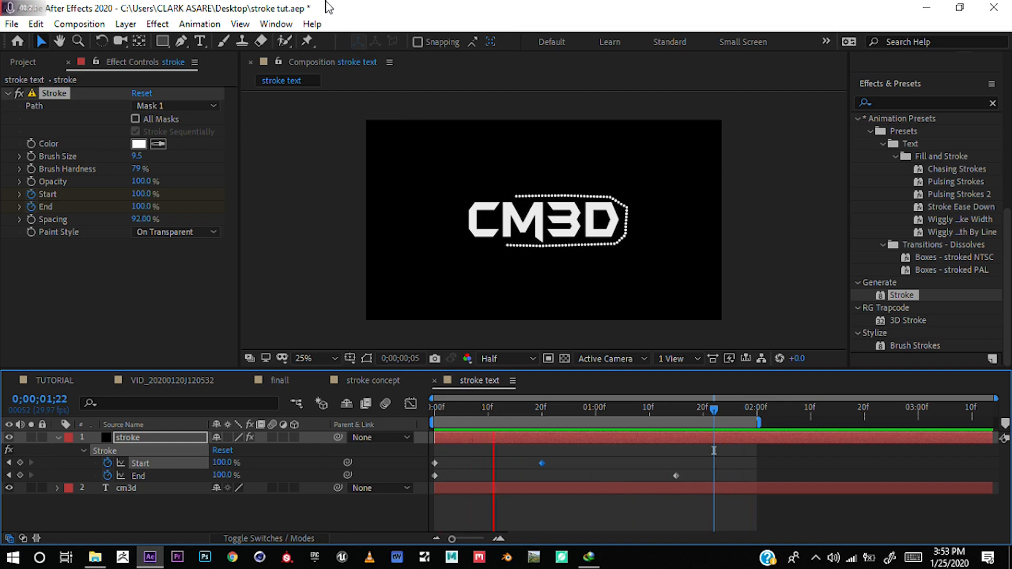
pyautogui.click(58, 438)
# Step: Examine the multicoloured dotted stroke in the VID_20200120J120532 and finall compositions, and return to the stroke text composition
pyautogui.click(174, 380)
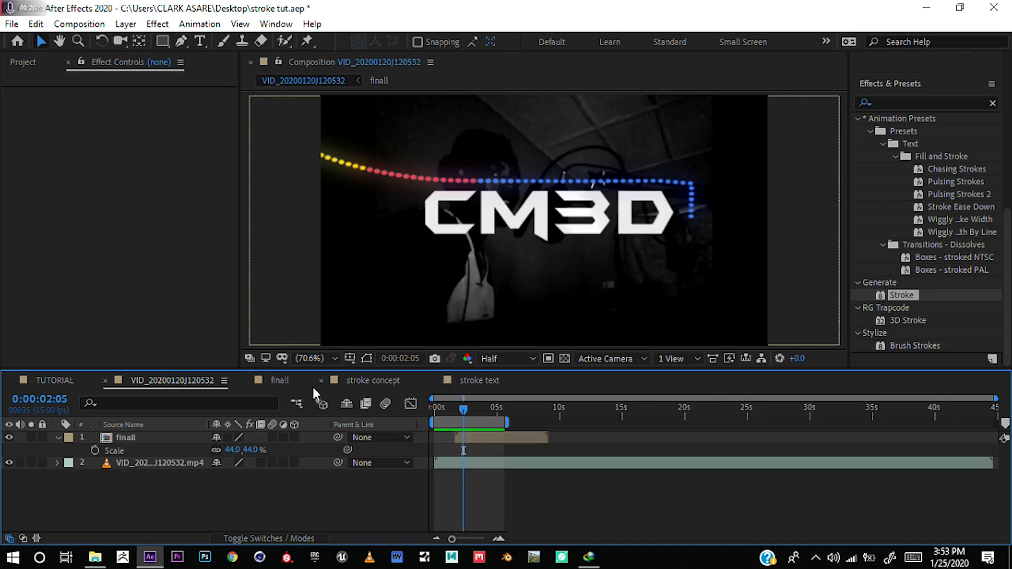
pyautogui.click(284, 382)
pyautogui.moveTo(480, 408)
pyautogui.mouseDown()
pyautogui.moveTo(458, 407)
pyautogui.moveTo(513, 400)
pyautogui.mouseUp()
pyautogui.click(458, 379)
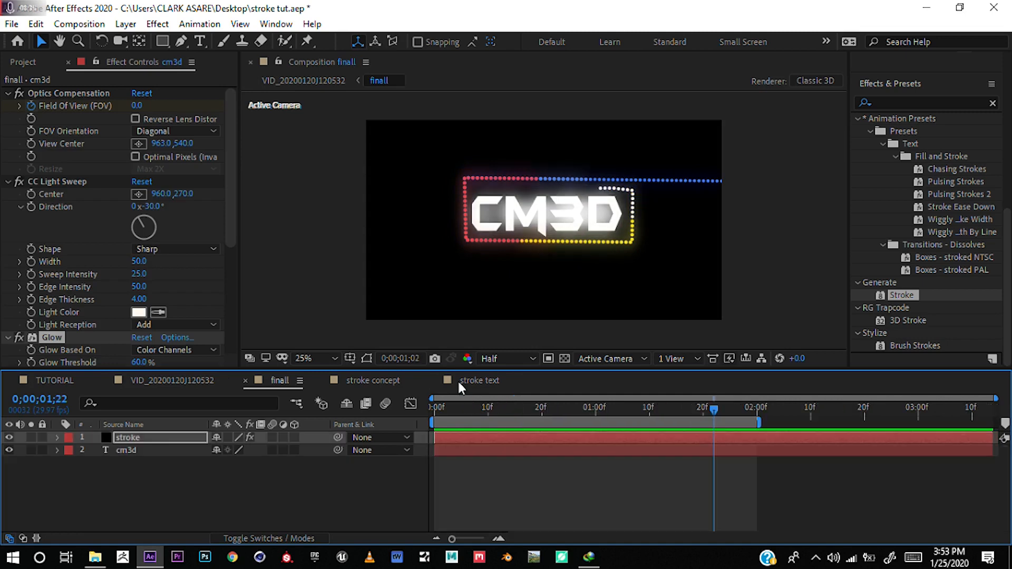
# Step: Duplicate the stroke layer at 0;00;00;21 and reveal the Start and End keyframes of both stroke layers
pyautogui.click(195, 437)
pyautogui.click(545, 407)
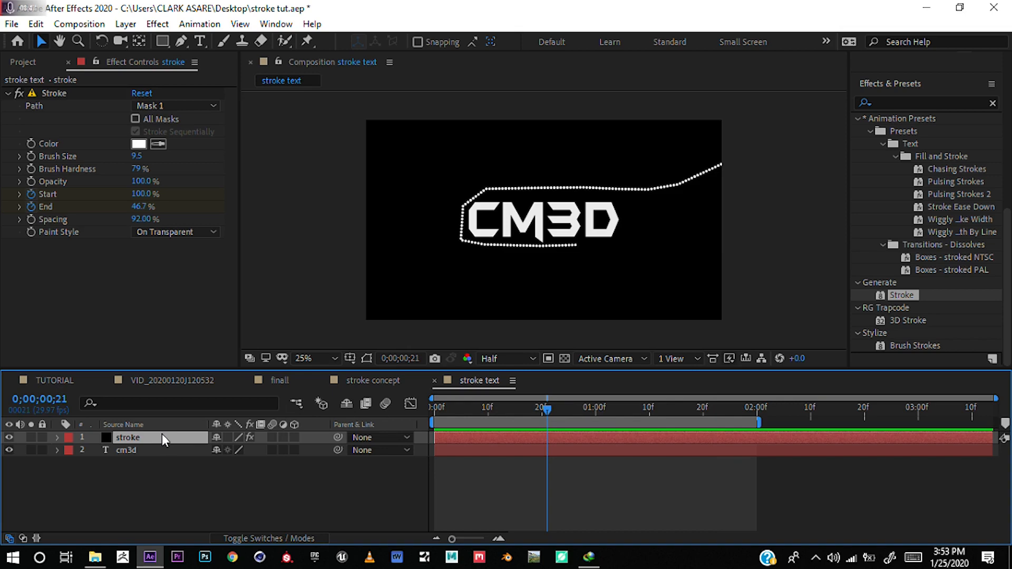
pyautogui.hotkey('ctrl', 'd')
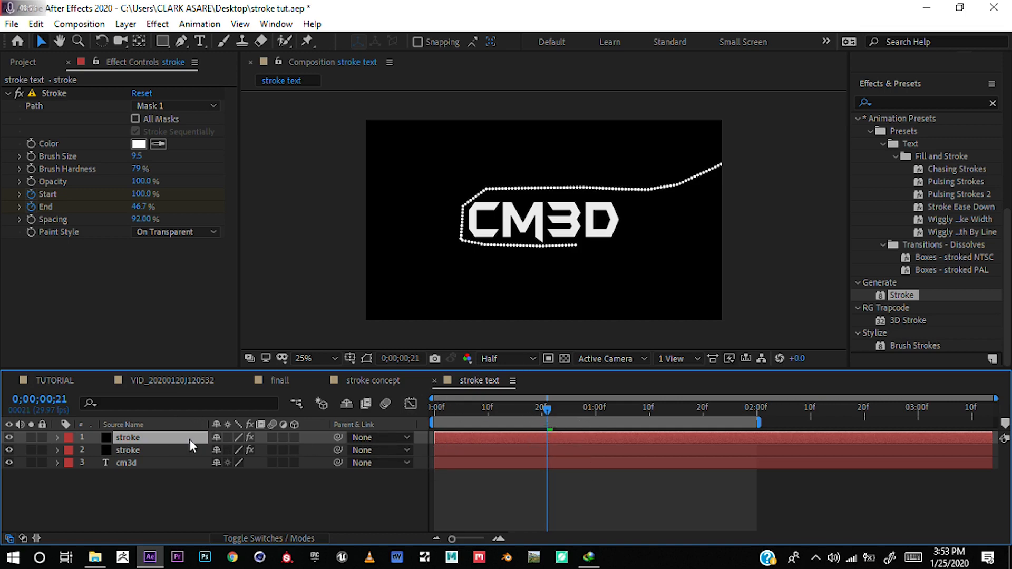
pyautogui.press('u')
pyautogui.click(159, 492)
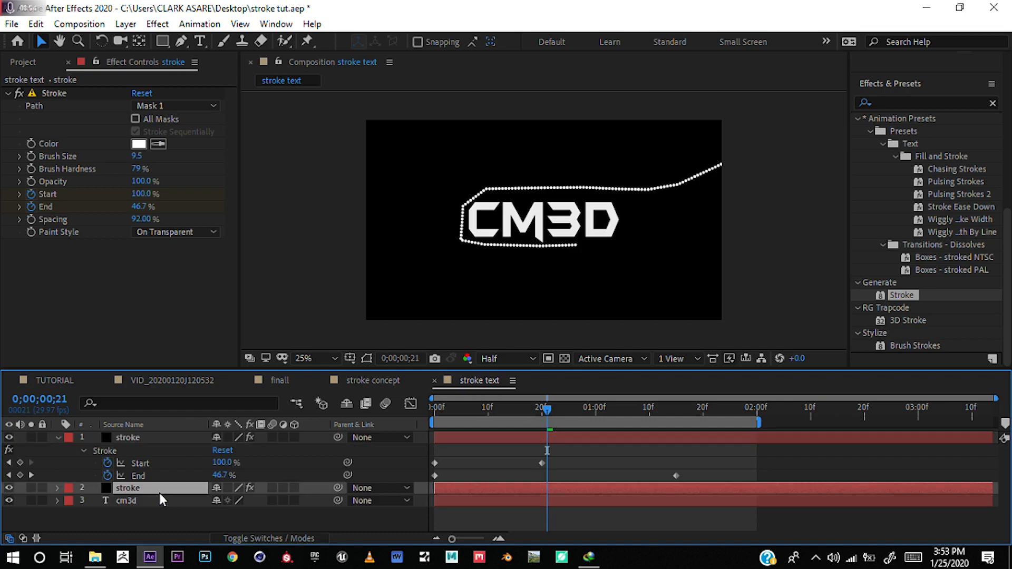
pyautogui.press('u')
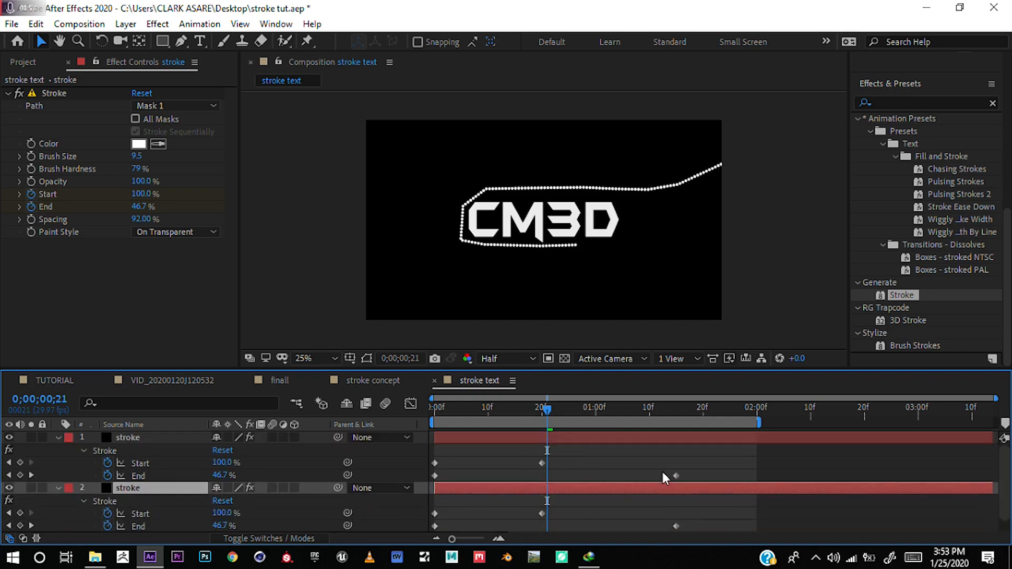
# Step: Colour the top stroke layer's Stroke effect red (E81616) and move its second Start keyframe to about 0;00;00;29
pyautogui.click(143, 440)
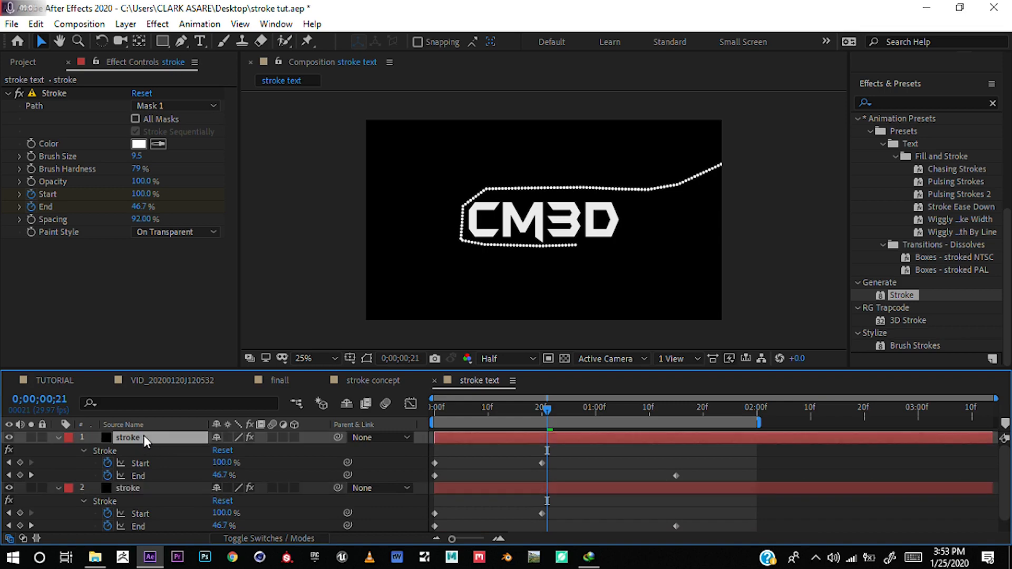
pyautogui.click(144, 149)
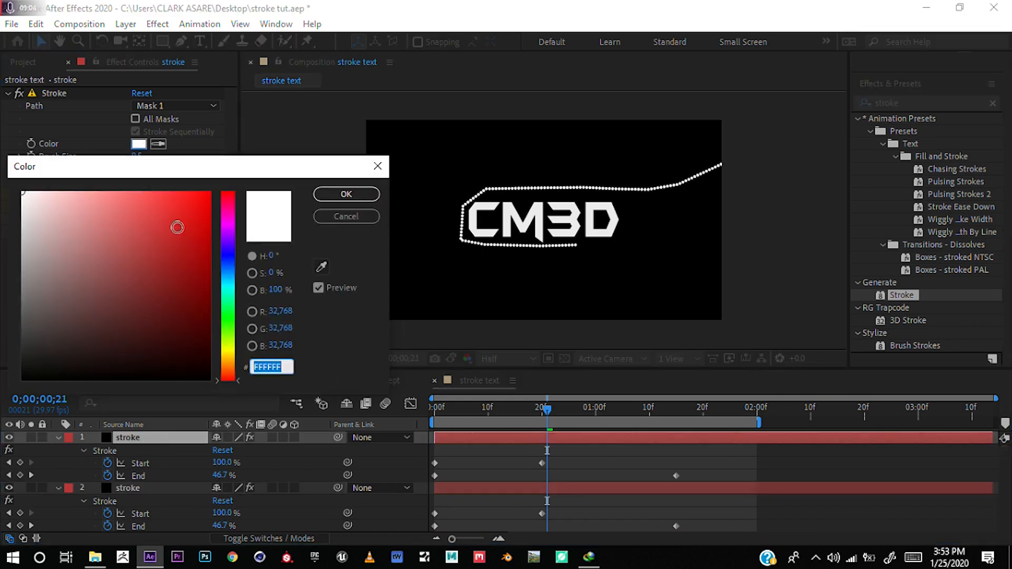
pyautogui.click(192, 207)
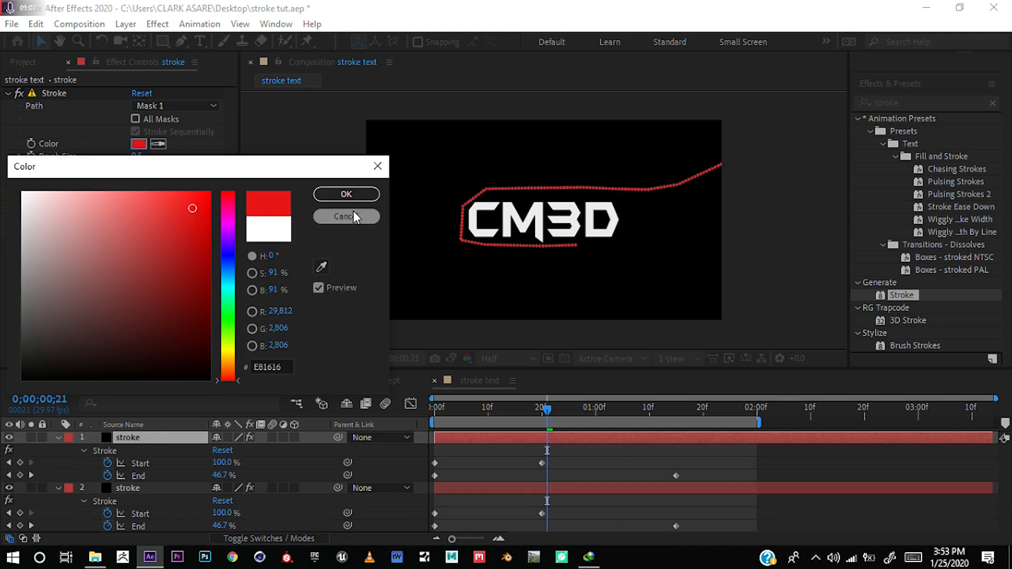
pyautogui.click(358, 194)
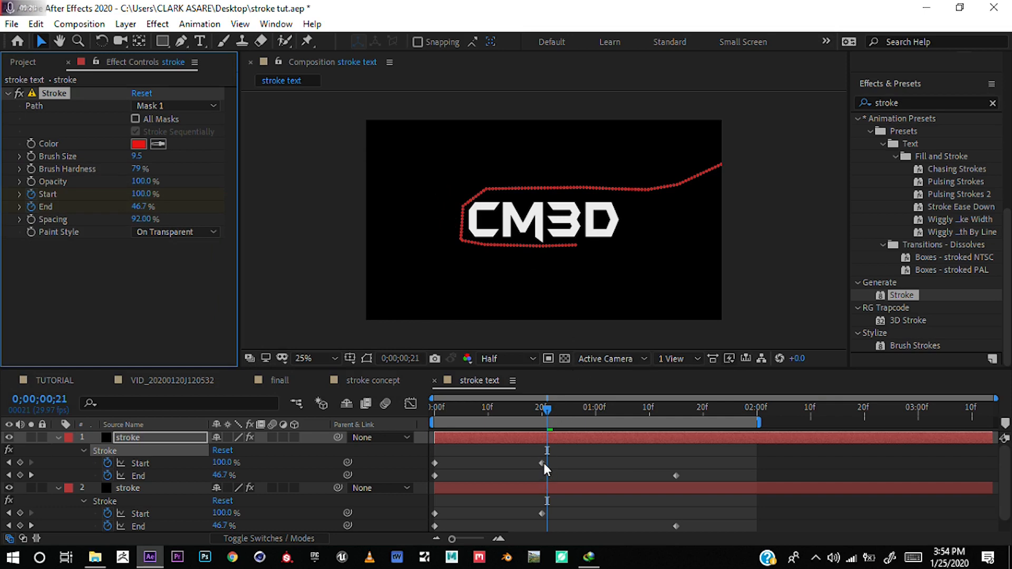
pyautogui.moveTo(543, 462)
pyautogui.mouseDown()
pyautogui.moveTo(601, 461)
pyautogui.moveTo(451, 468)
pyautogui.mouseUp()
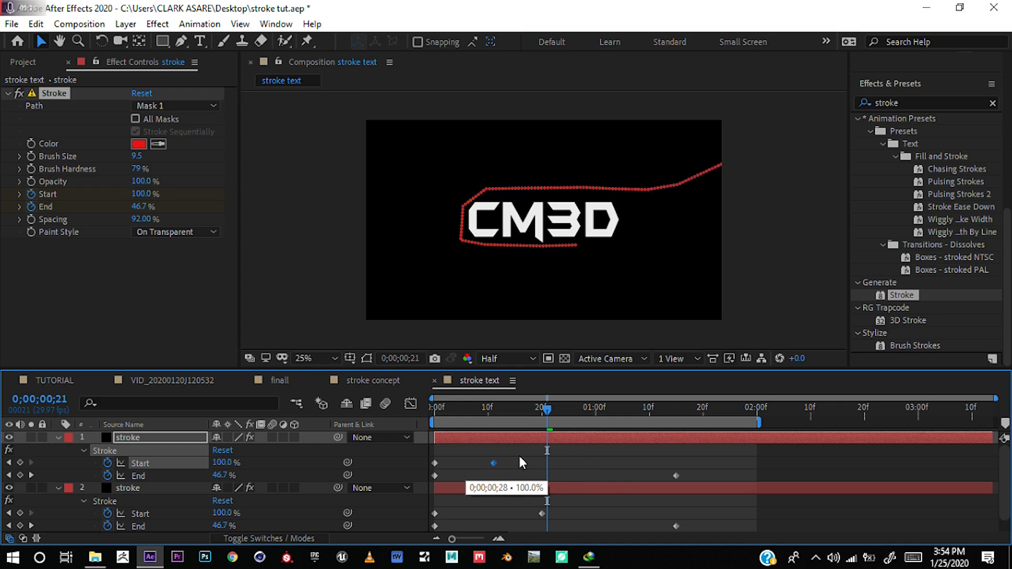
pyautogui.moveTo(519, 463); pyautogui.dragTo(591, 462)
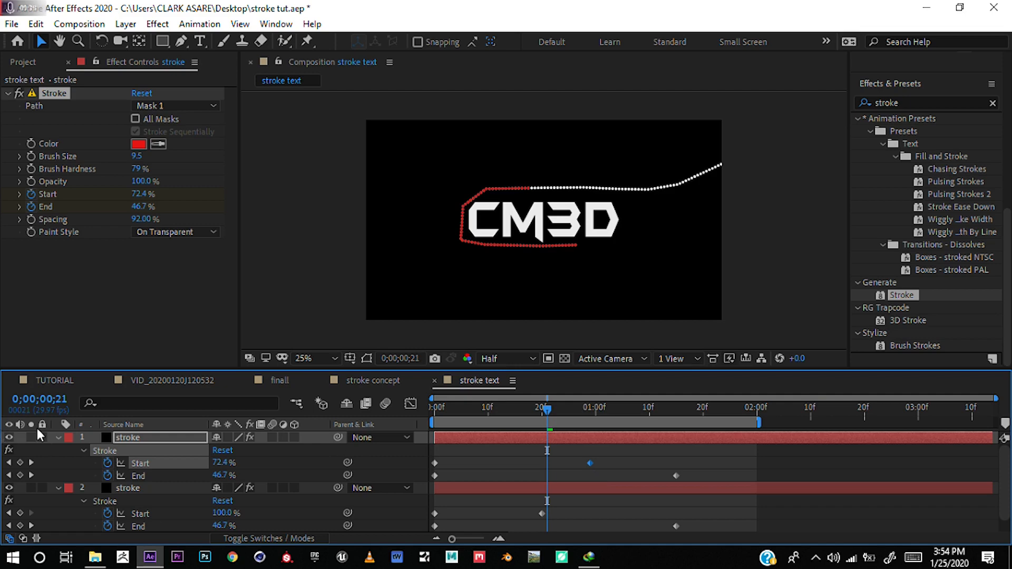
# Step: Duplicate the red stroke layer and reveal the copy's Start and End keyframes
pyautogui.click(114, 439)
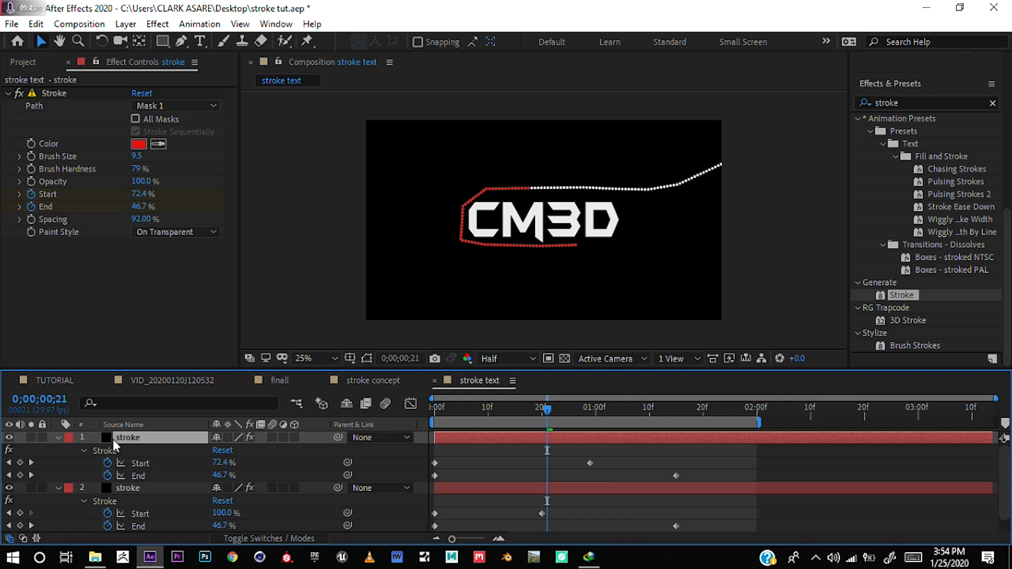
pyautogui.hotkey('ctrl', 'd')
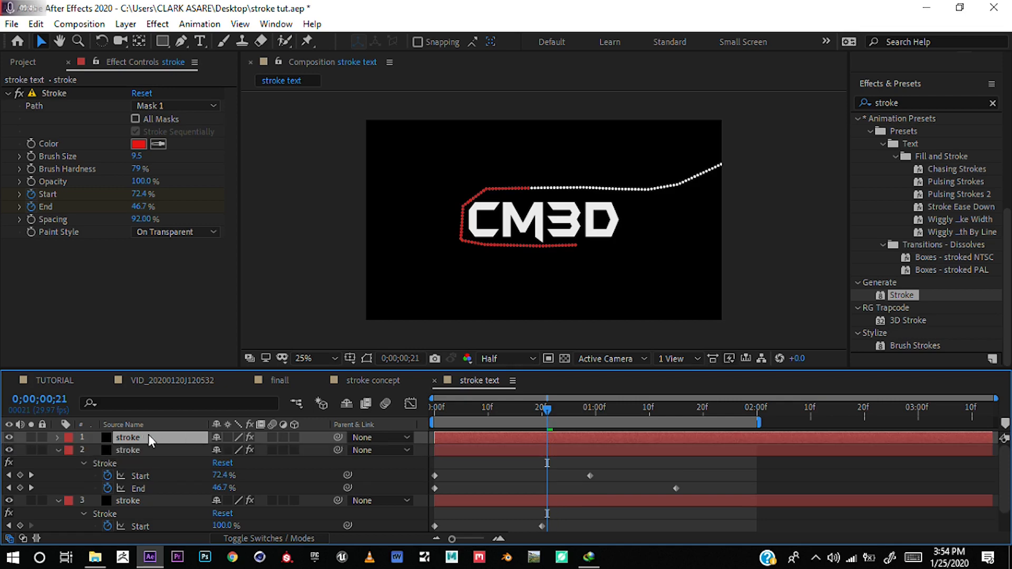
pyautogui.press('u')
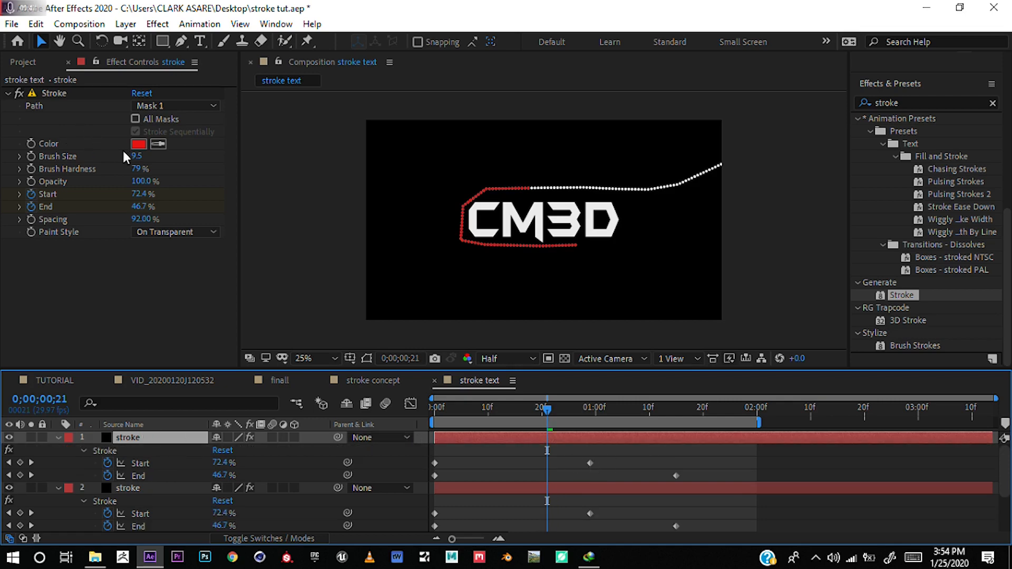
# Step: Colour the top stroke copy blue (1620E8) and move its second Start keyframe to about 0;00;01;09
pyautogui.click(139, 144)
pyautogui.click(226, 257)
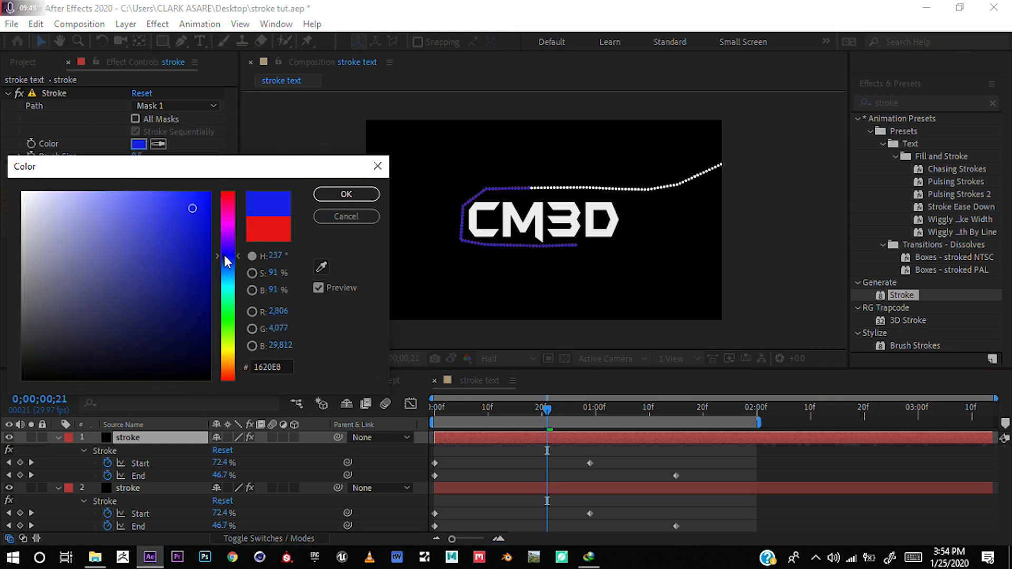
pyautogui.click(347, 194)
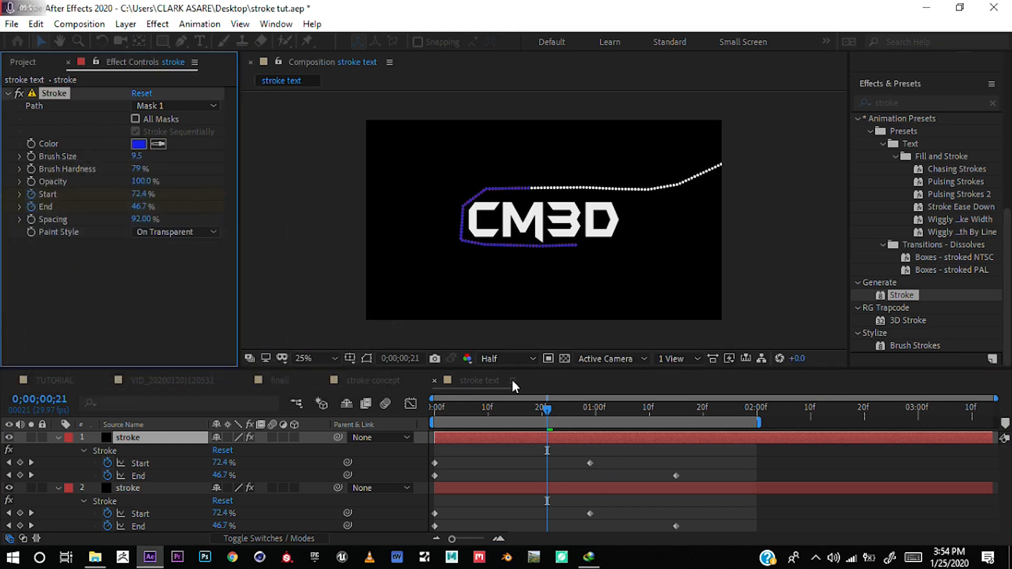
pyautogui.moveTo(590, 463); pyautogui.dragTo(644, 463)
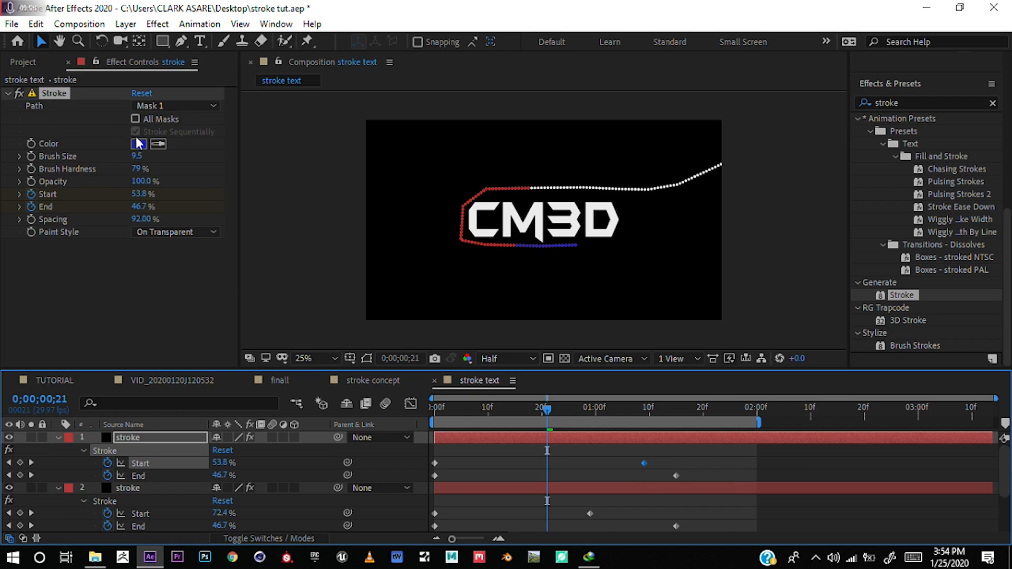
# Step: Duplicate the blue stroke layer and reveal the copy's Start and End keyframes
pyautogui.click(166, 439)
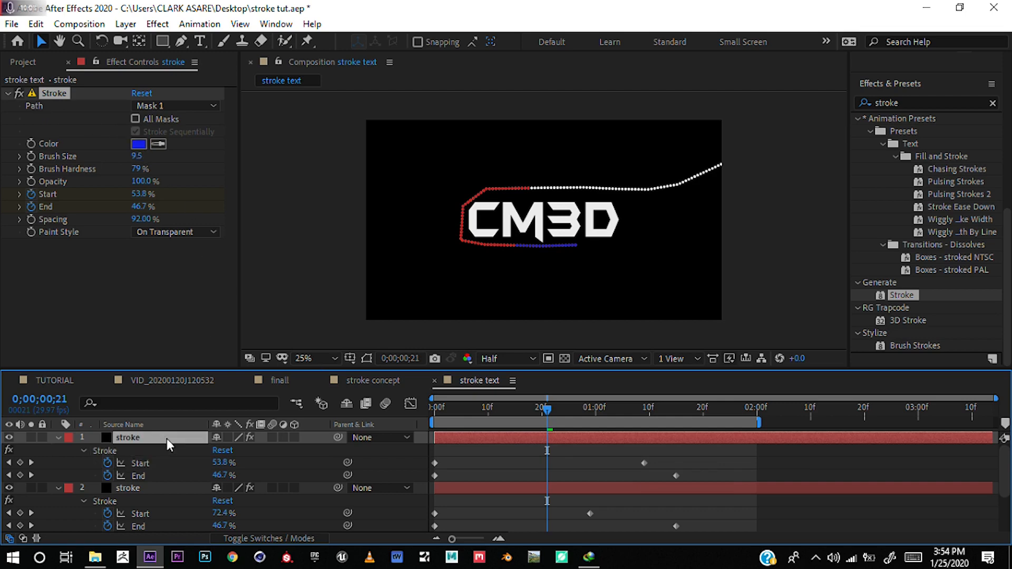
pyautogui.hotkey('ctrl', 'd')
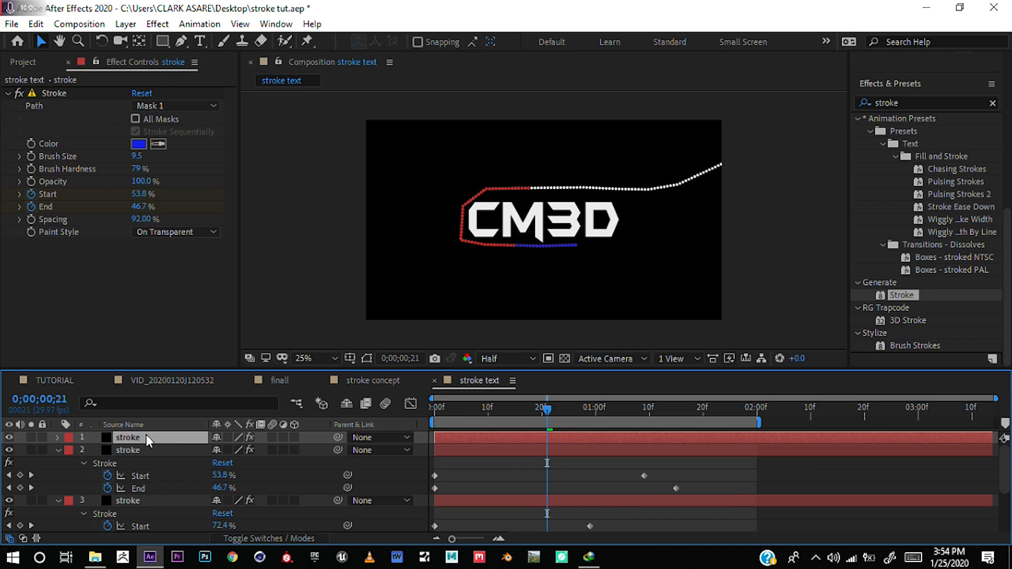
pyautogui.press('u')
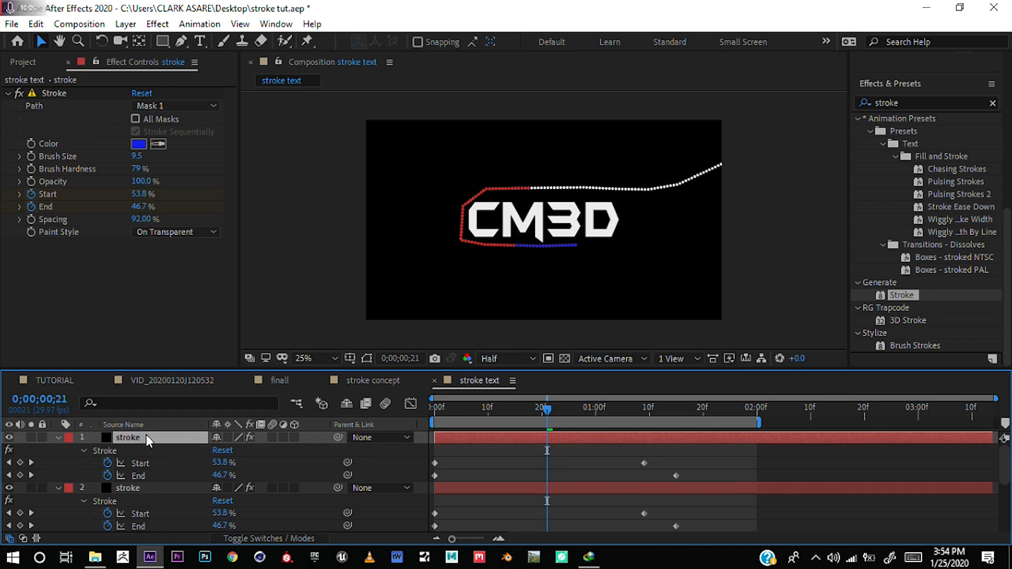
# Step: Colour the top stroke copy yellow, move its second Start and End keyframes to about 0;21 and 0;27, and return to the first frame
pyautogui.click(141, 144)
pyautogui.moveTo(240, 247); pyautogui.dragTo(224, 353)
pyautogui.click(337, 196)
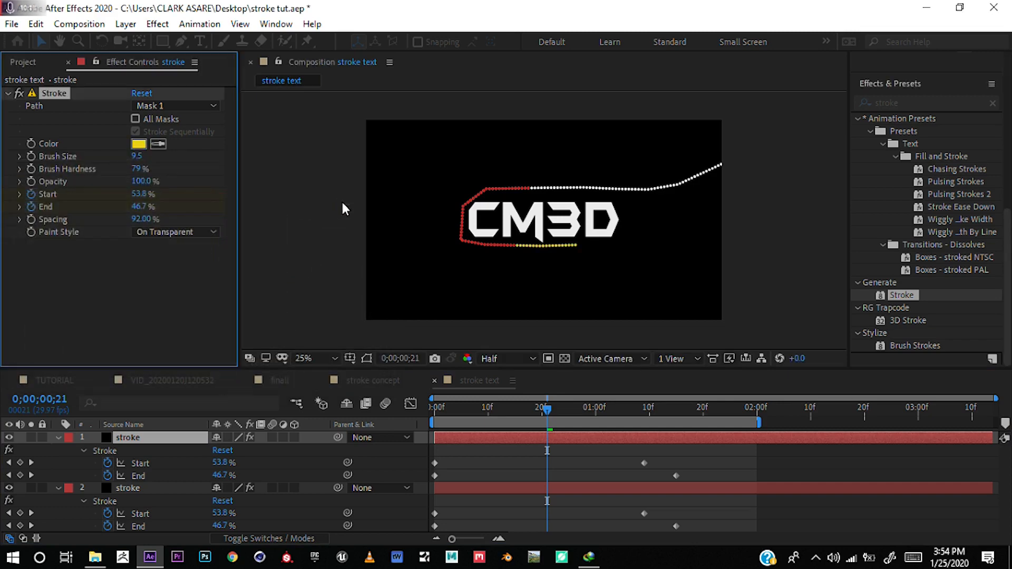
pyautogui.moveTo(617, 449); pyautogui.dragTo(546, 462)
pyautogui.moveTo(547, 407)
pyautogui.mouseDown()
pyautogui.moveTo(607, 406)
pyautogui.moveTo(442, 413)
pyautogui.moveTo(691, 408)
pyautogui.moveTo(328, 409)
pyautogui.mouseUp()
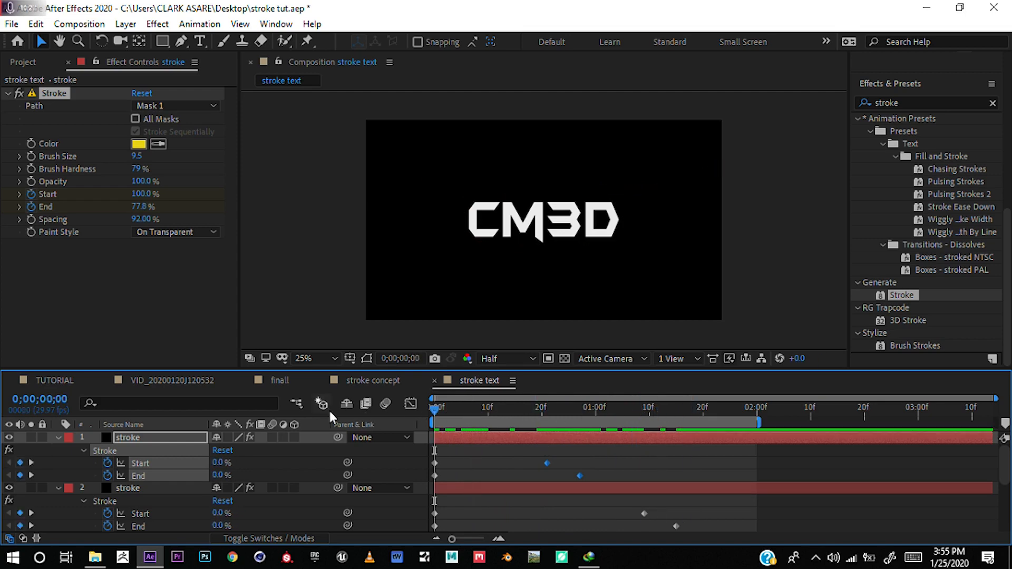
# Step: Preview the multicoloured stroke animation around the CM3D text and scrub to 0;00;00;05
pyautogui.press('space')
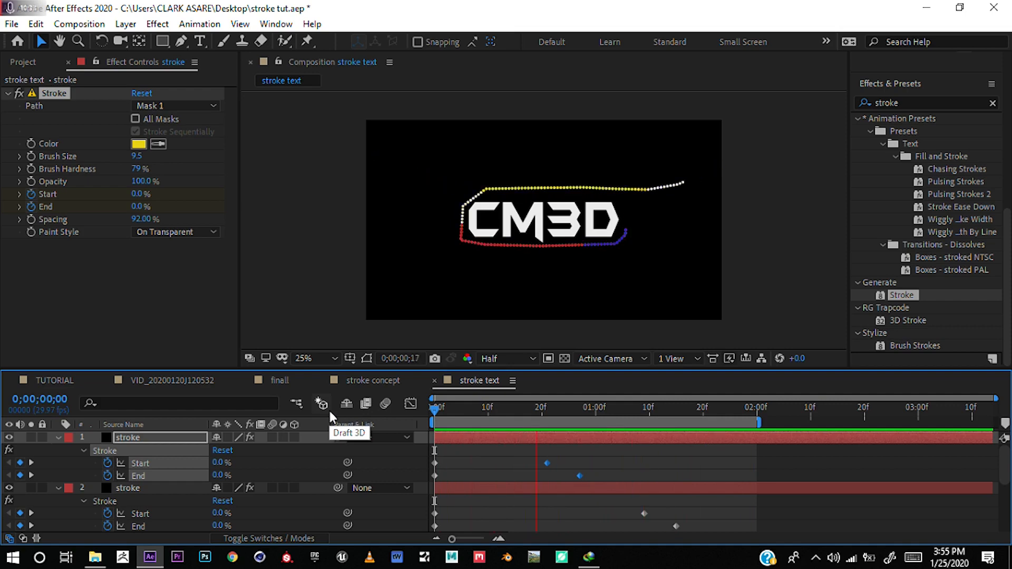
pyautogui.press('space')
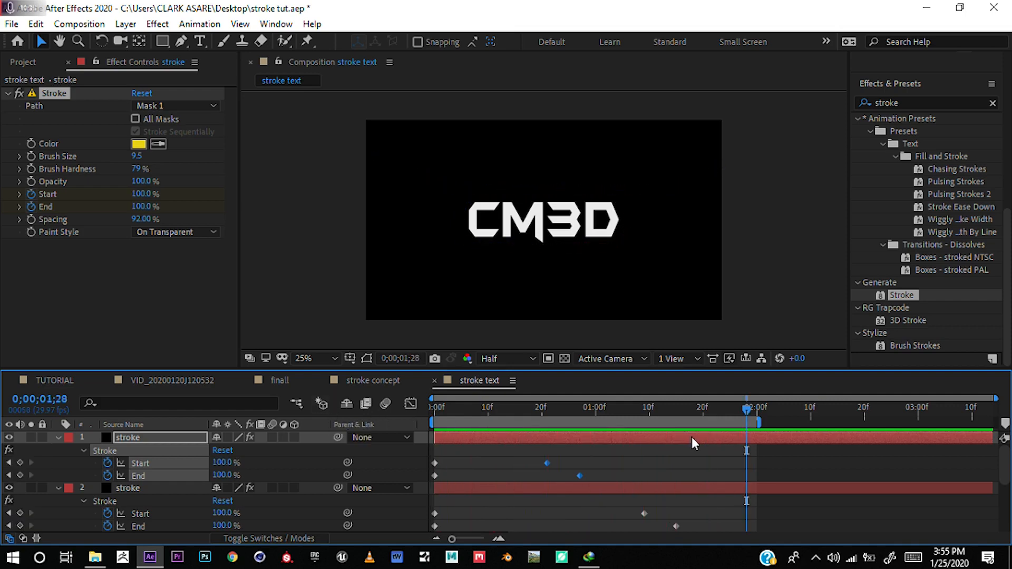
pyautogui.scroll(-5, 692, 438)
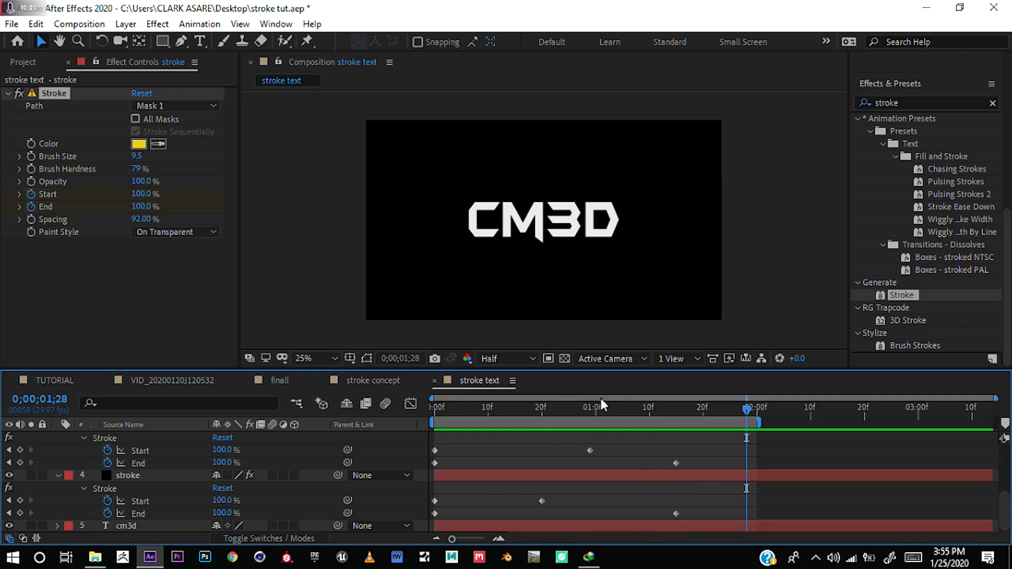
pyautogui.click(590, 409)
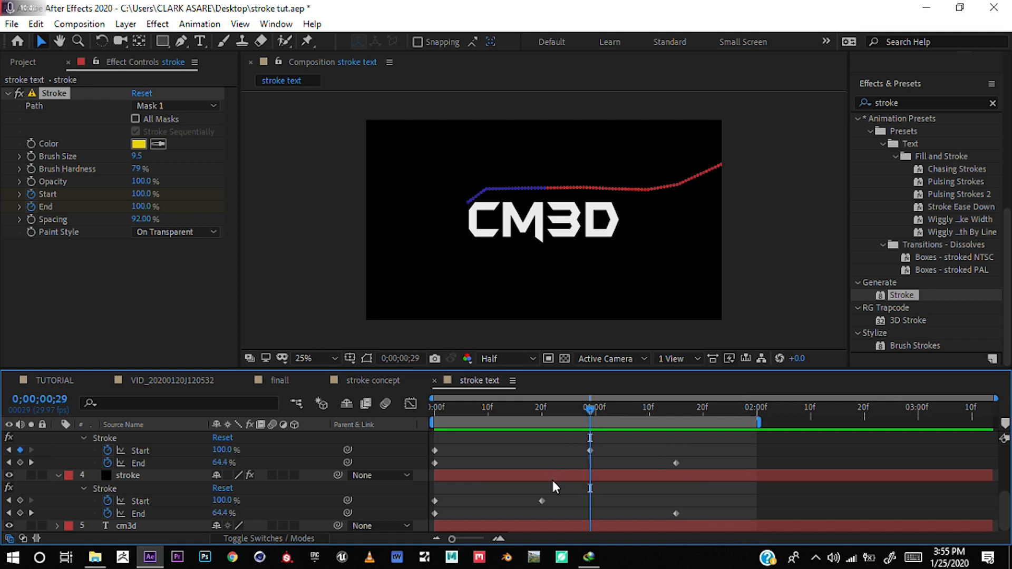
pyautogui.moveTo(525, 411)
pyautogui.mouseDown()
pyautogui.moveTo(435, 412)
pyautogui.moveTo(461, 409)
pyautogui.mouseUp()
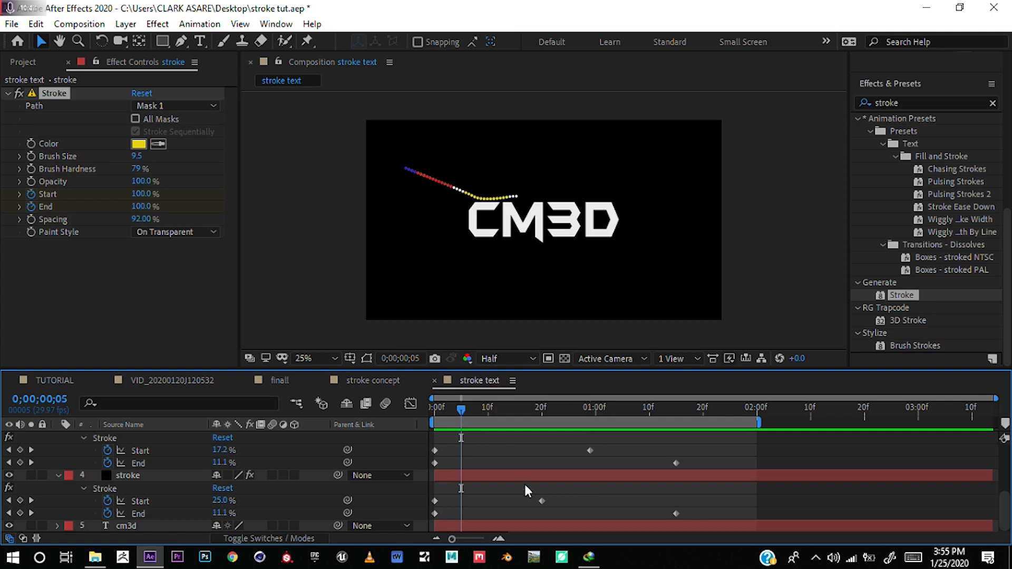
# Step: Move the second Start keyframe of the white stroke layer to about 0;00;00;11 and the red layer's to about 0;00;00;19
pyautogui.click(541, 501)
pyautogui.moveTo(539, 501); pyautogui.dragTo(494, 504)
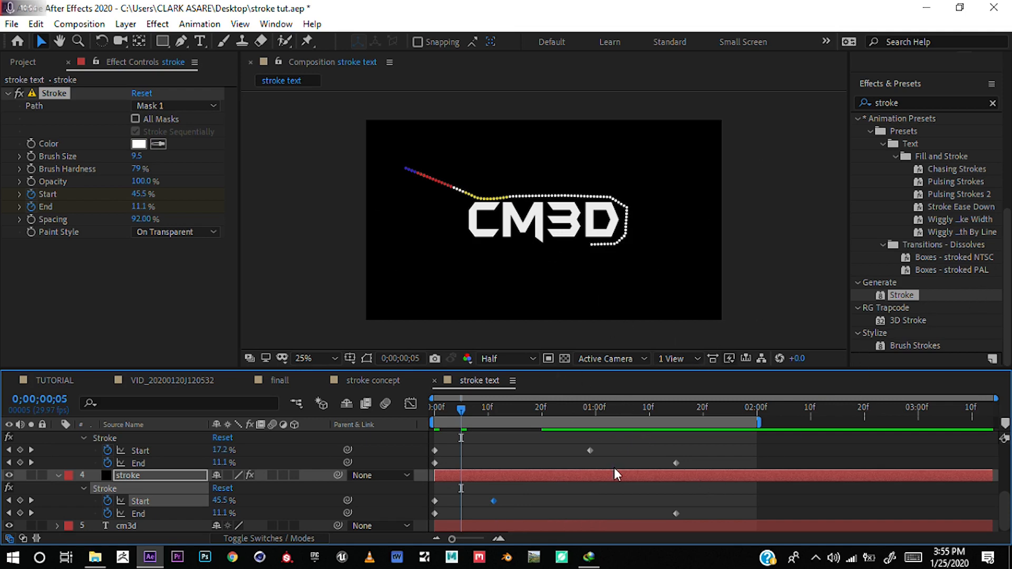
pyautogui.moveTo(591, 453)
pyautogui.mouseDown()
pyautogui.moveTo(506, 451)
pyautogui.moveTo(543, 452)
pyautogui.mouseUp()
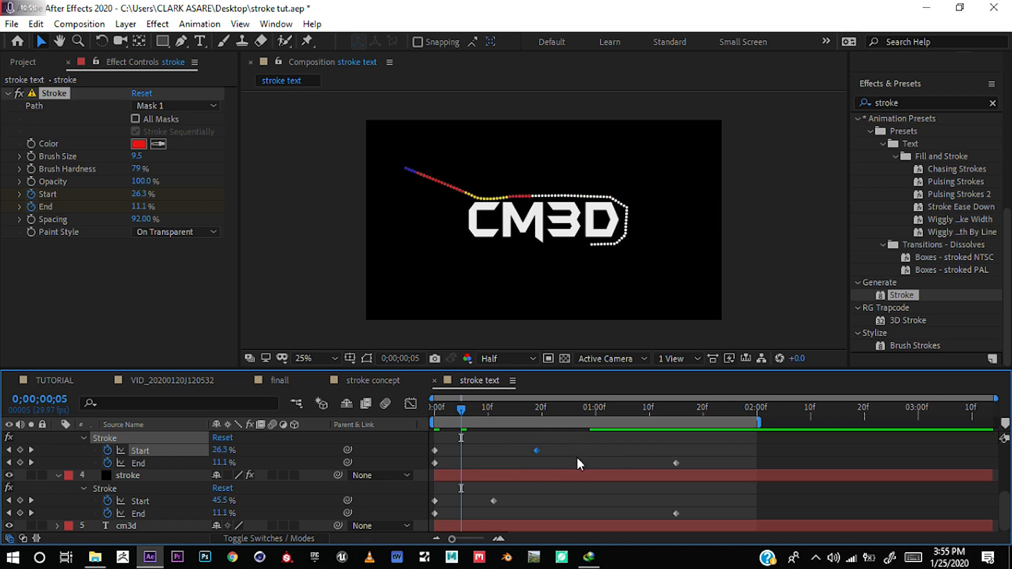
# Step: Move the yellow stroke layer's second Start keyframe to about 0;00;00;18
pyautogui.scroll(3, 577, 457)
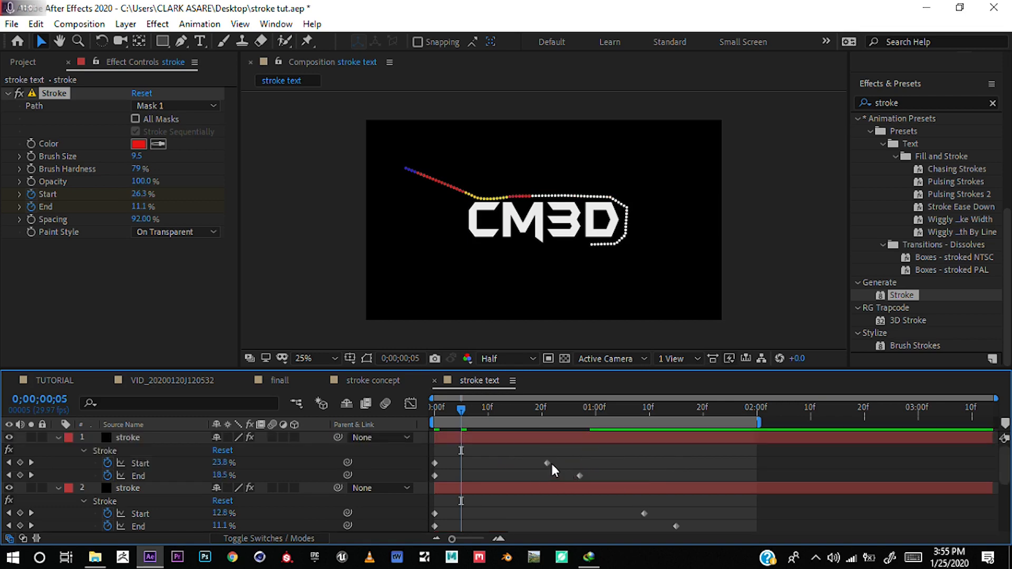
pyautogui.moveTo(549, 464); pyautogui.dragTo(505, 464)
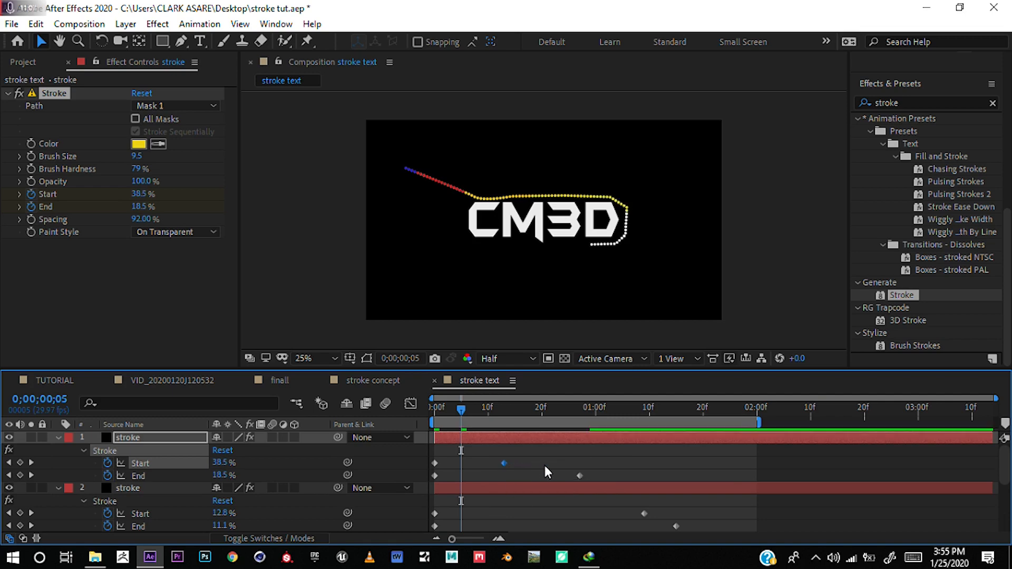
pyautogui.scroll(1, 619, 475)
pyautogui.scroll(-1, 619, 476)
pyautogui.click(522, 464)
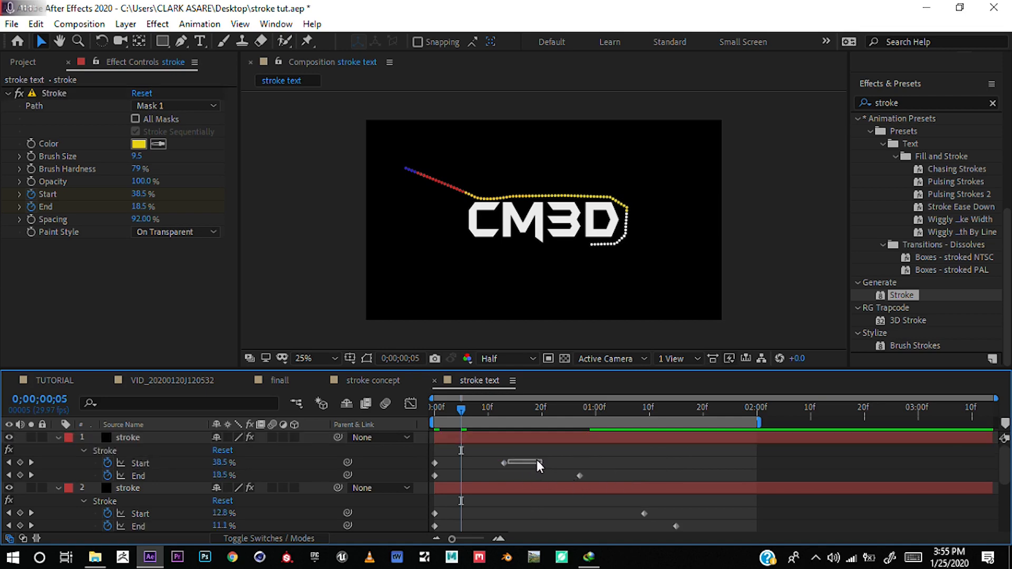
pyautogui.click(504, 463)
pyautogui.moveTo(508, 464)
pyautogui.mouseDown()
pyautogui.moveTo(496, 465)
pyautogui.moveTo(536, 459)
pyautogui.moveTo(523, 460)
pyautogui.mouseUp()
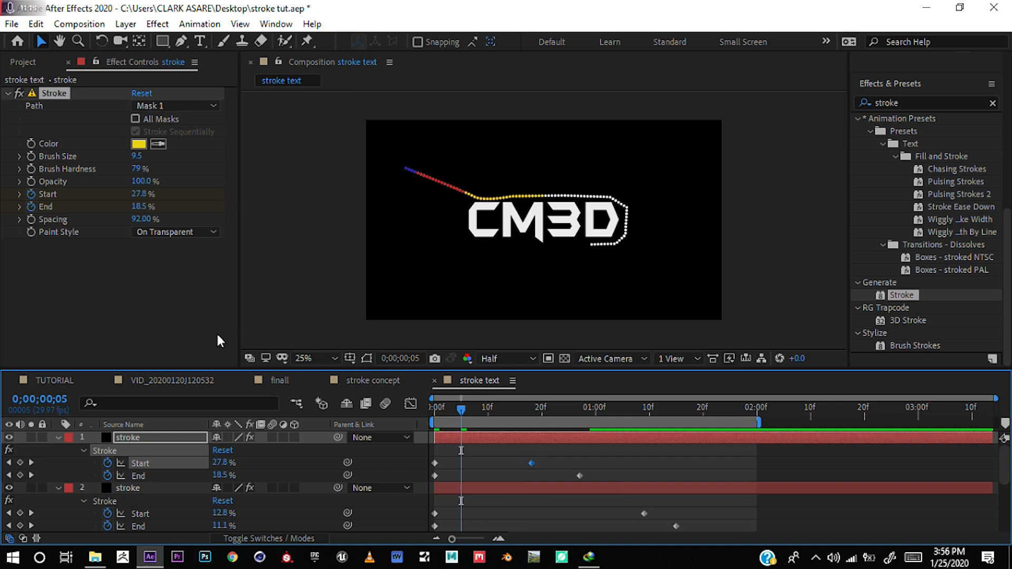
# Step: Check the finished example in the VID_20200120J120532 composition and preview the stroke text animation from the first frame
pyautogui.click(191, 379)
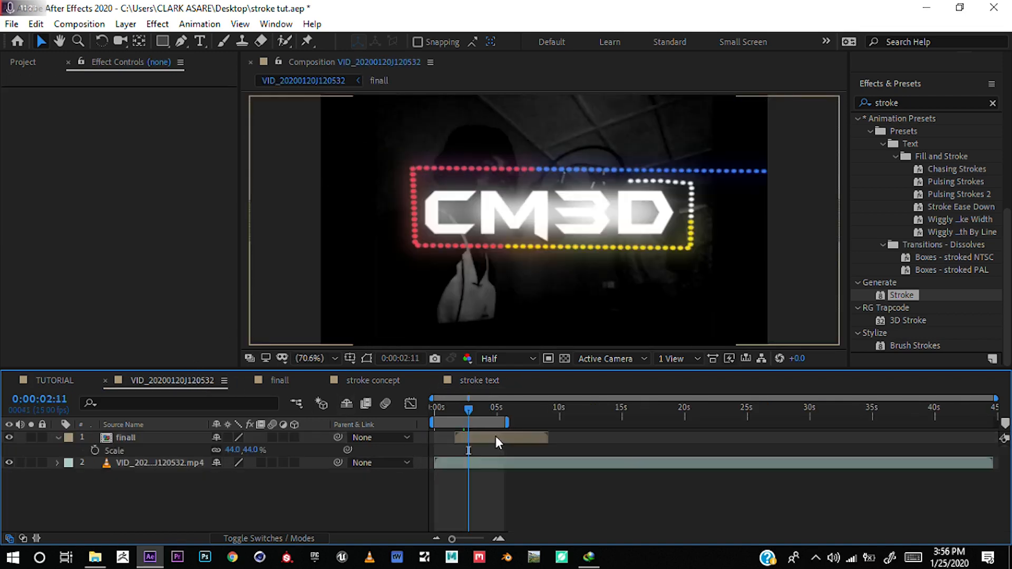
pyautogui.click(477, 380)
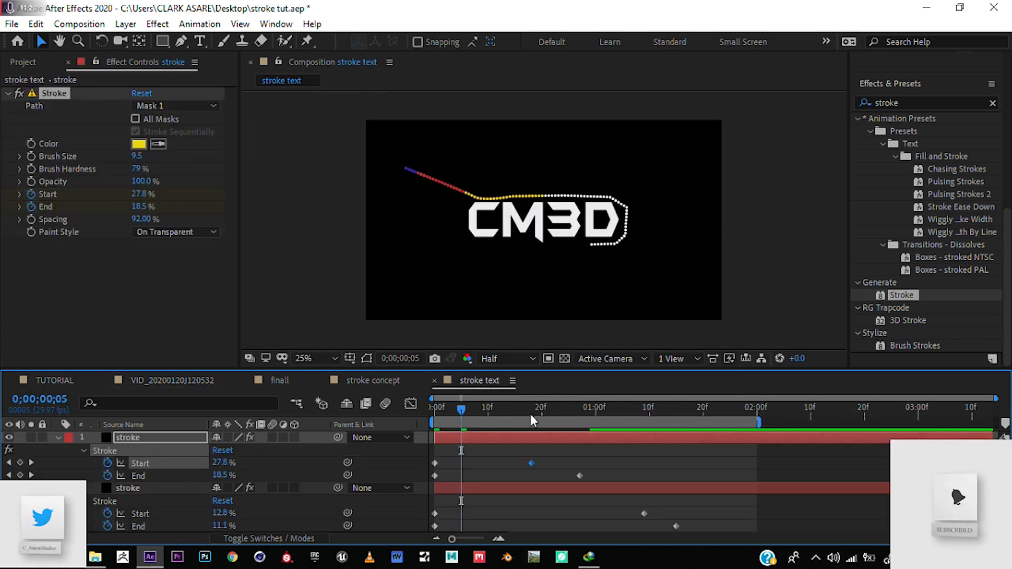
pyautogui.moveTo(462, 411); pyautogui.dragTo(436, 414)
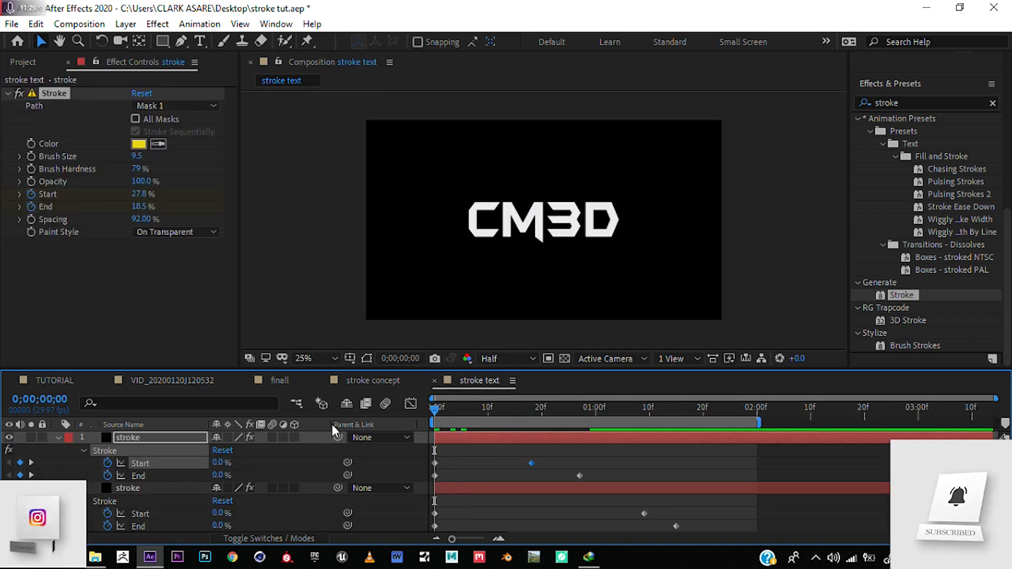
pyautogui.press('space')
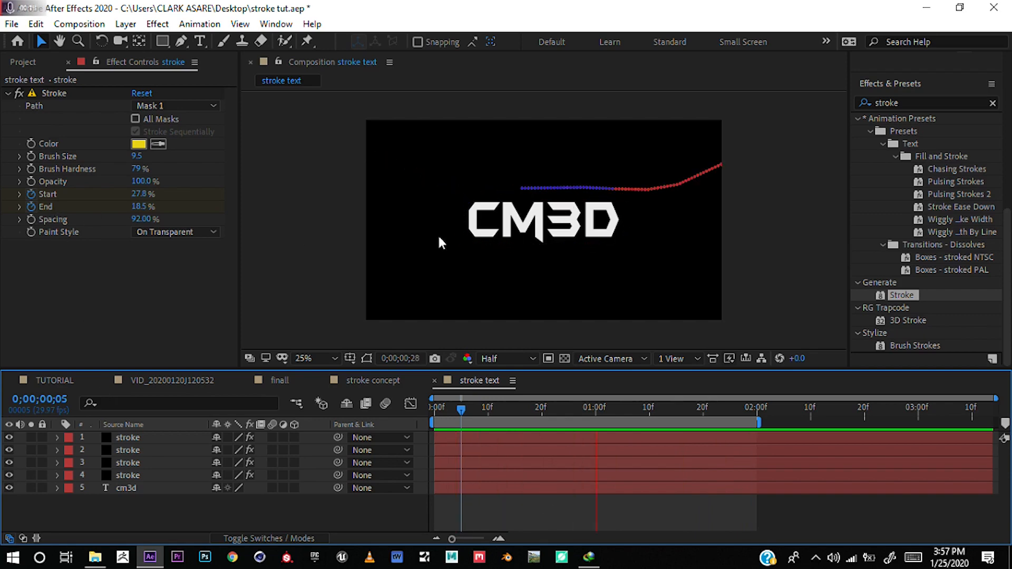
pyautogui.press('space')
# Step: Select the cm3d text layer and search the effects for "compen"
pyautogui.click(143, 481)
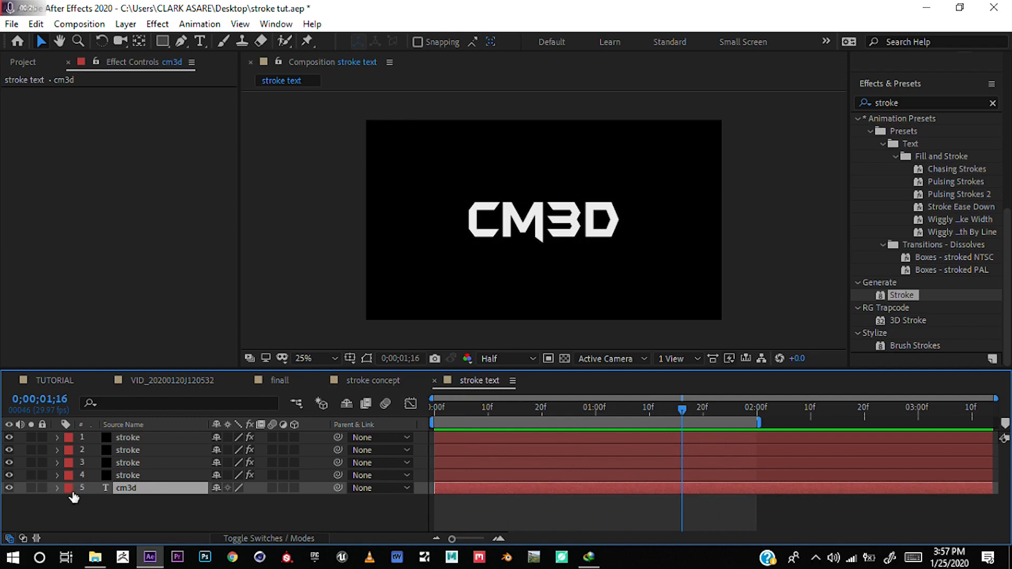
pyautogui.click(907, 102)
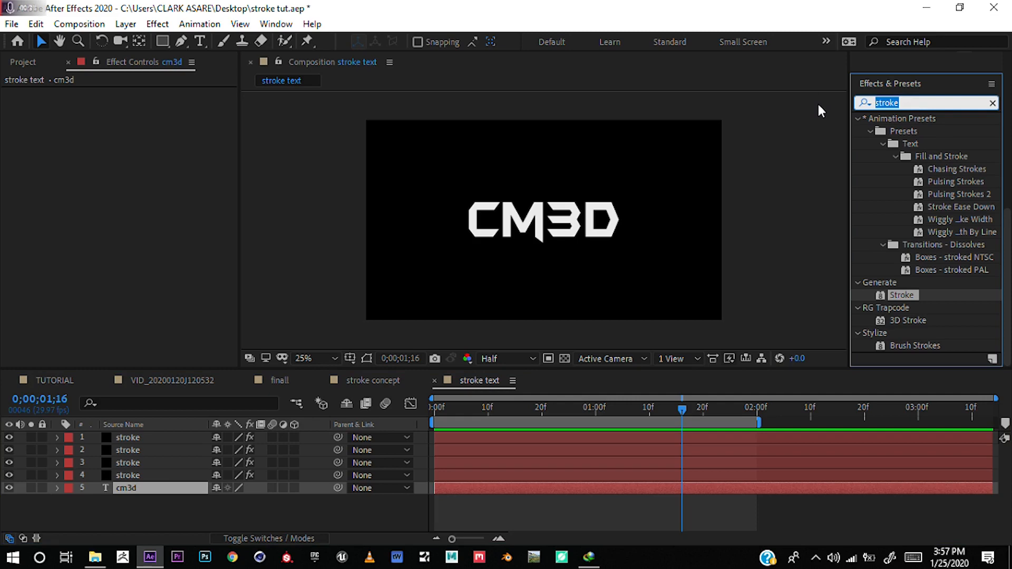
pyautogui.write('con')
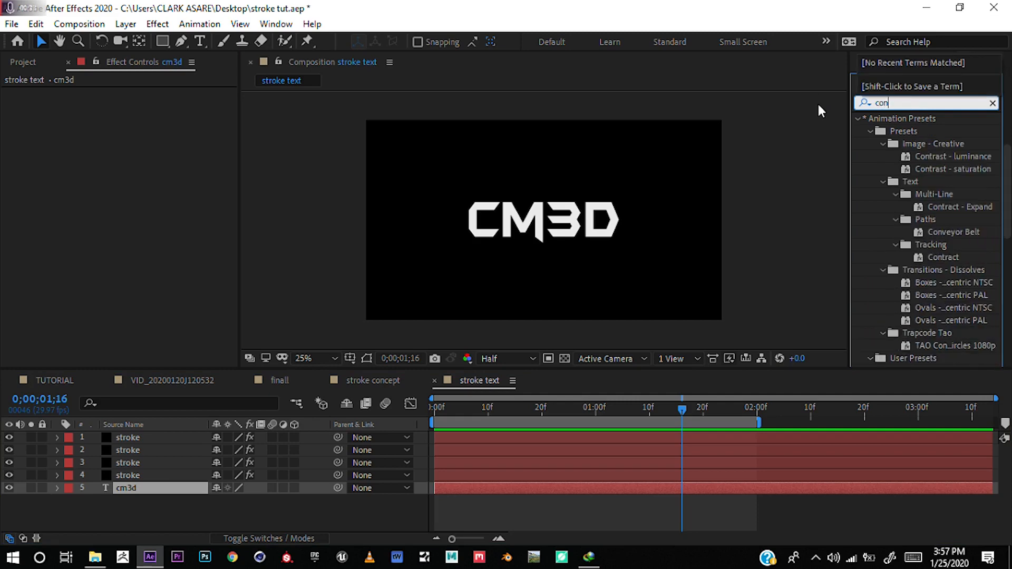
pyautogui.write('o')
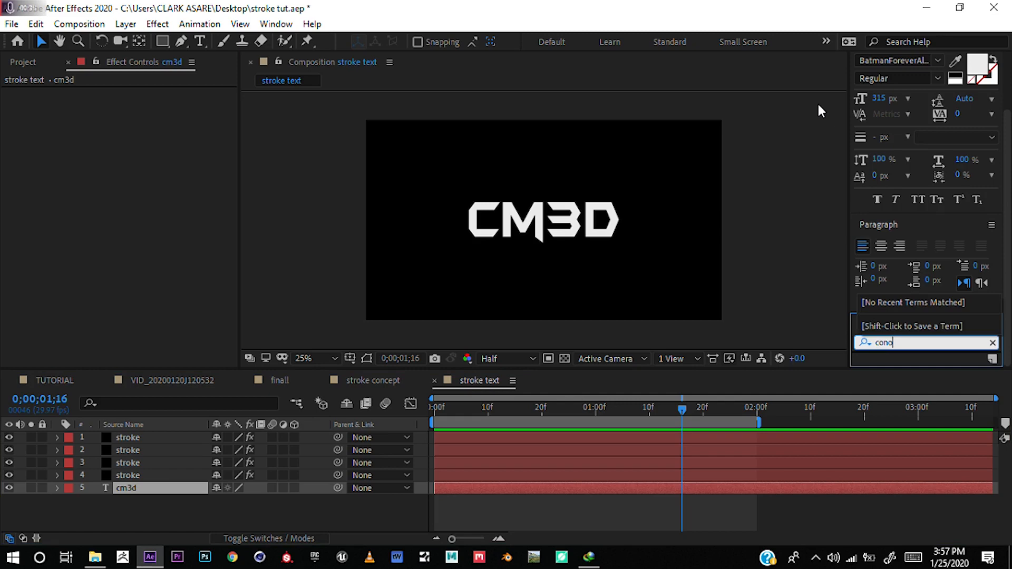
pyautogui.press('BackSpace')
pyautogui.write('p')
pyautogui.press('BackSpace')
pyautogui.press('BackSpace')
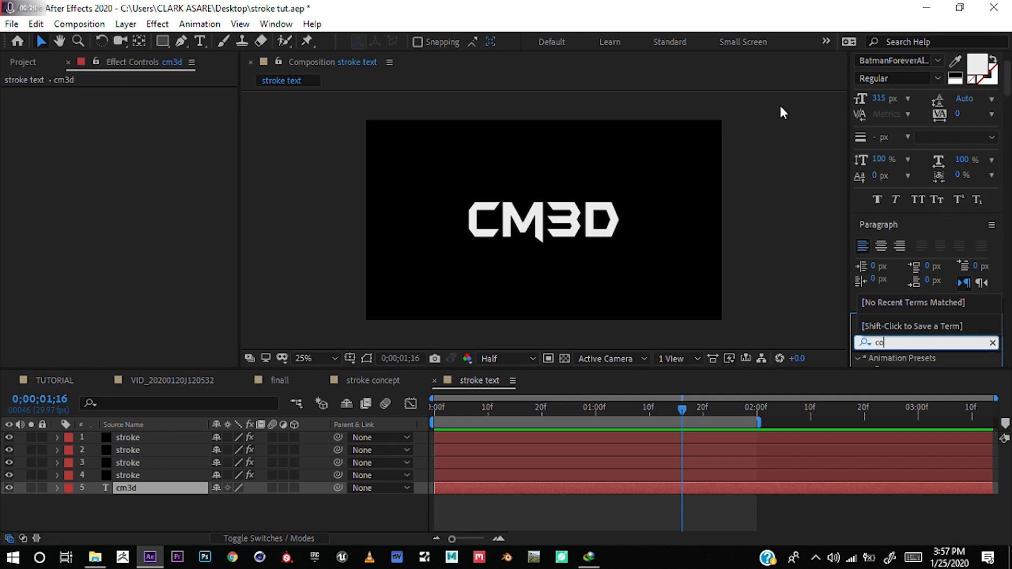
pyautogui.write('mpen')
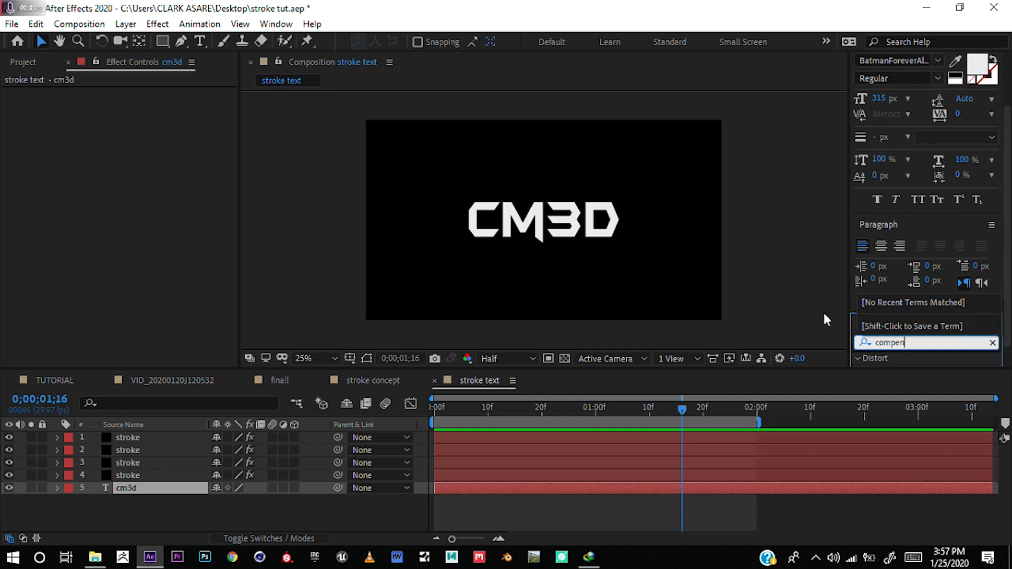
# Step: Enlarge the effects list and apply Optics Compensation to the cm3d text layer
pyautogui.click(852, 309)
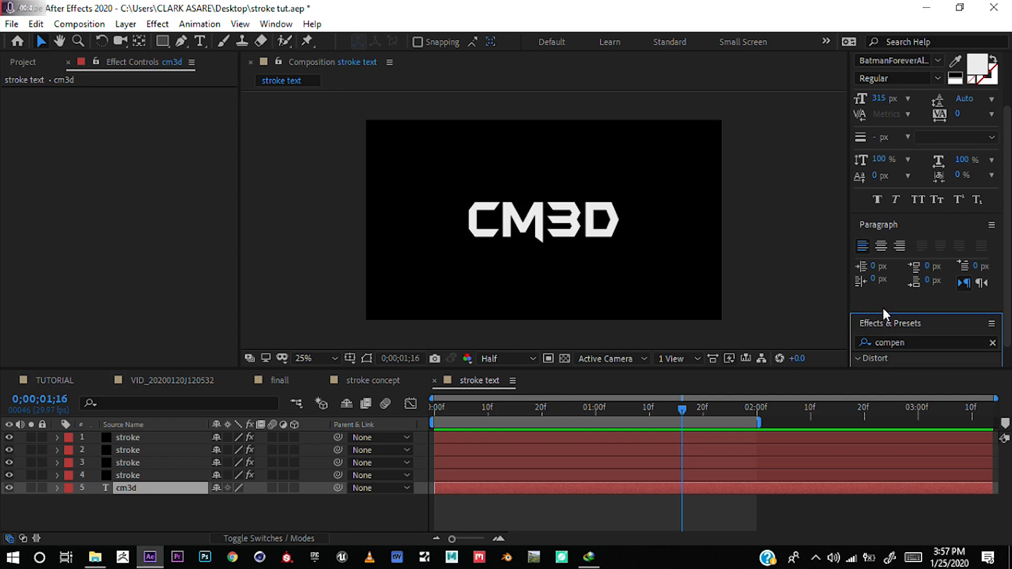
pyautogui.moveTo(884, 313); pyautogui.dragTo(875, 257)
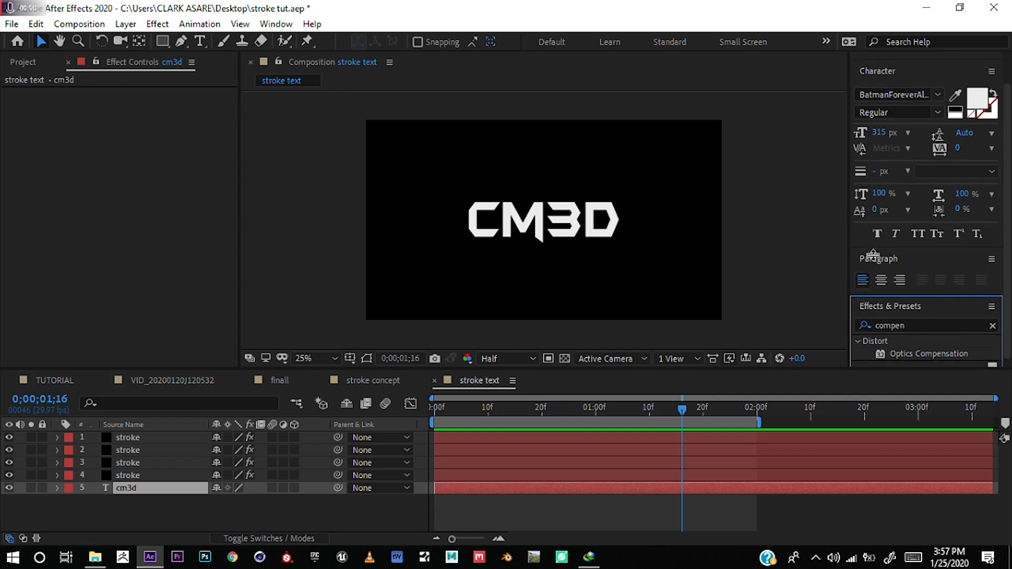
pyautogui.click(932, 355)
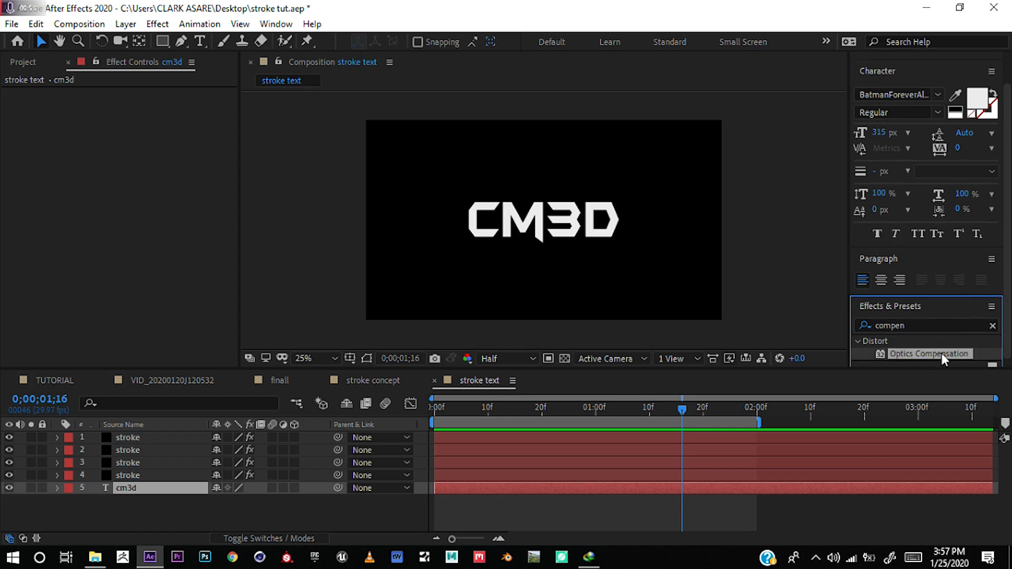
pyautogui.moveTo(942, 353); pyautogui.dragTo(147, 489)
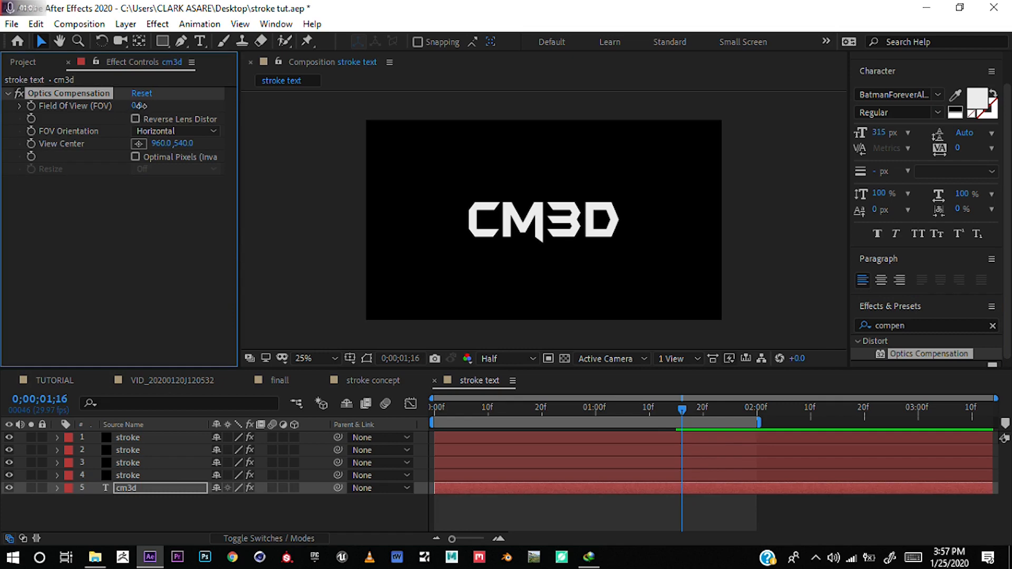
# Step: Set the Field Of View of the cm3d layer's Optics Compensation to 135.0, with the time indicator at 0;00;00;02
pyautogui.moveTo(141, 105); pyautogui.dragTo(172, 103)
pyautogui.click(132, 117)
pyautogui.click(132, 118)
pyautogui.moveTo(137, 104); pyautogui.dragTo(192, 106)
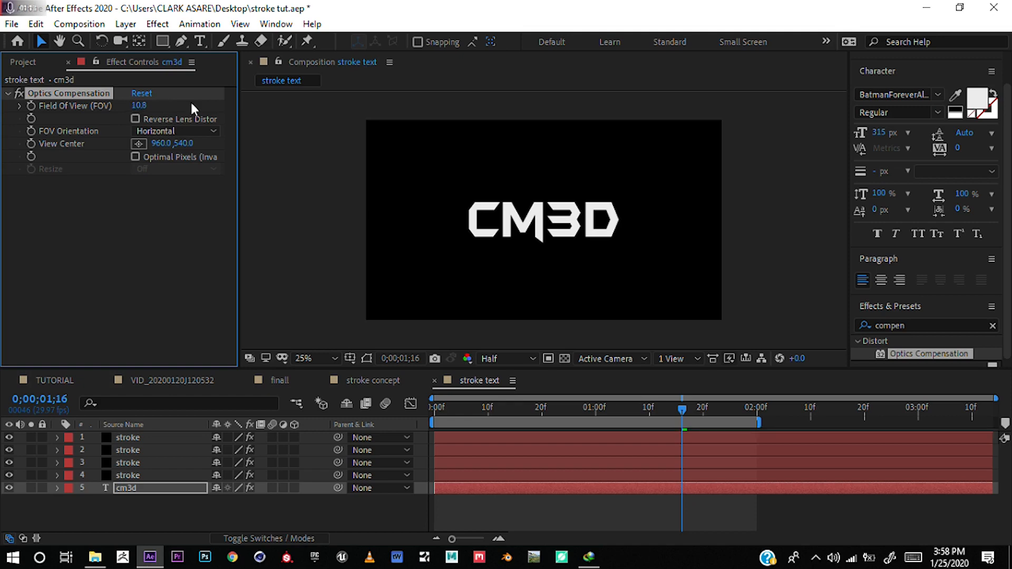
pyautogui.click(449, 415)
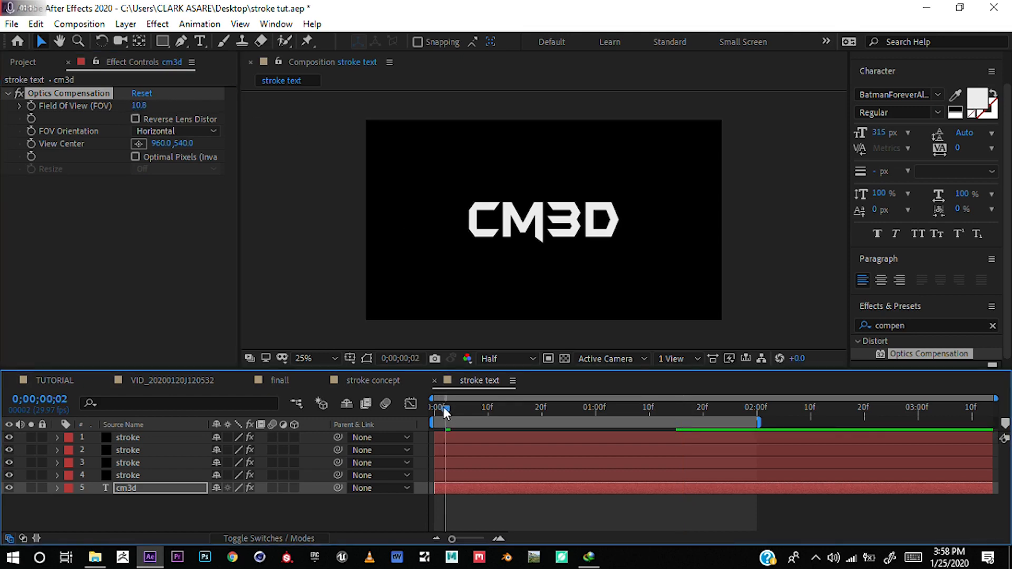
pyautogui.click(135, 487)
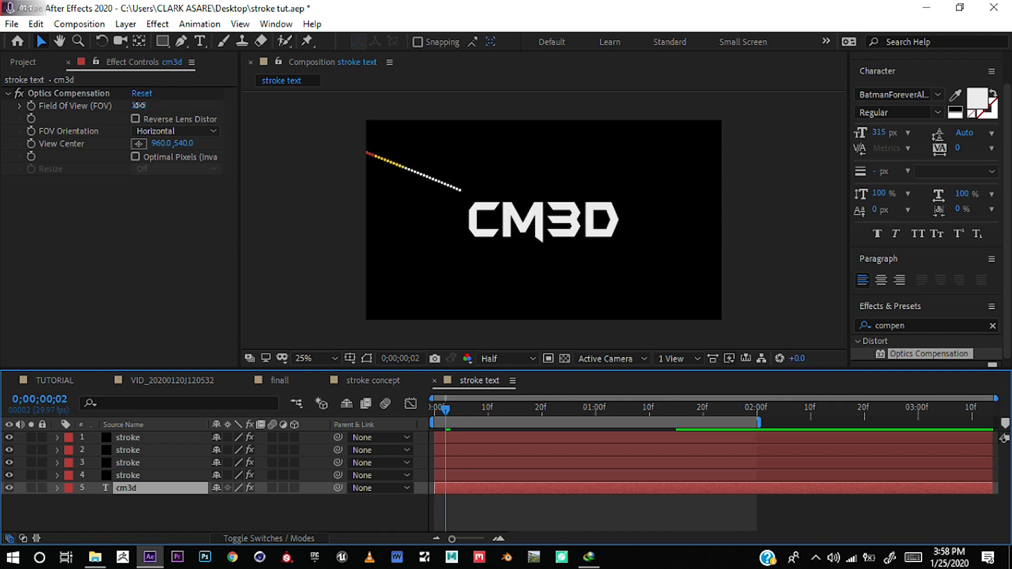
pyautogui.moveTo(138, 104); pyautogui.dragTo(226, 108)
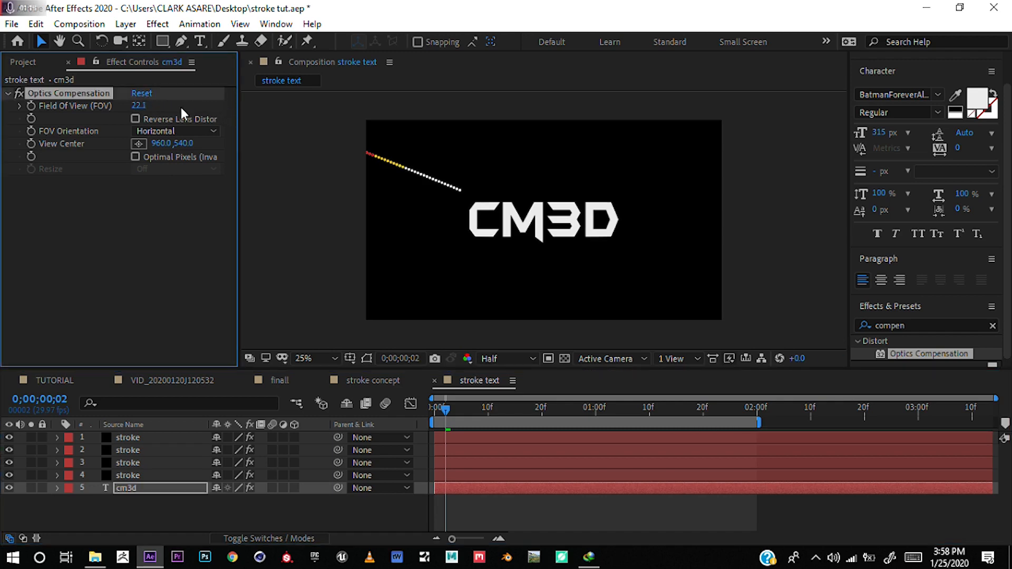
pyautogui.moveTo(138, 105); pyautogui.dragTo(892, 138)
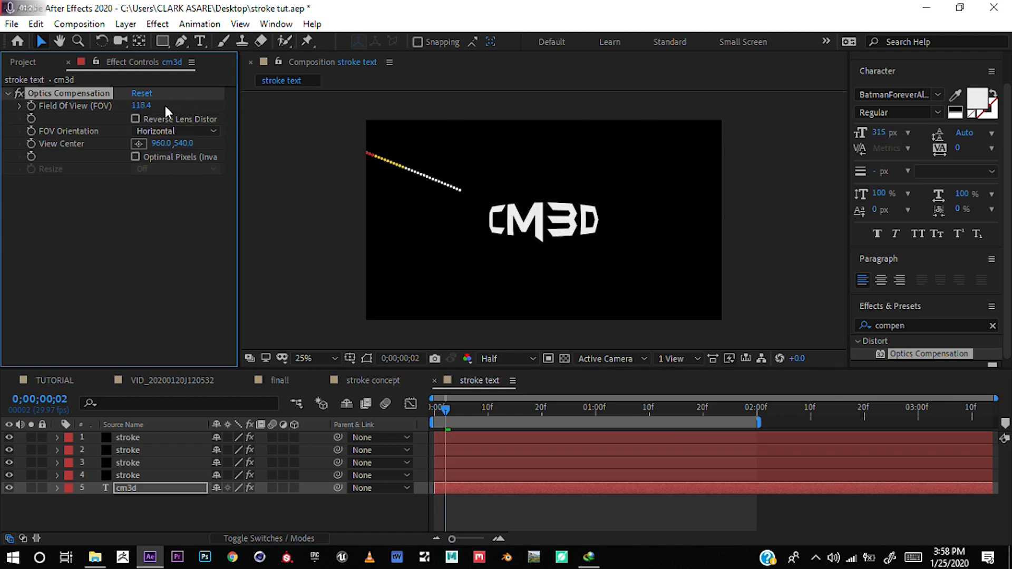
pyautogui.moveTo(139, 105); pyautogui.dragTo(262, 103)
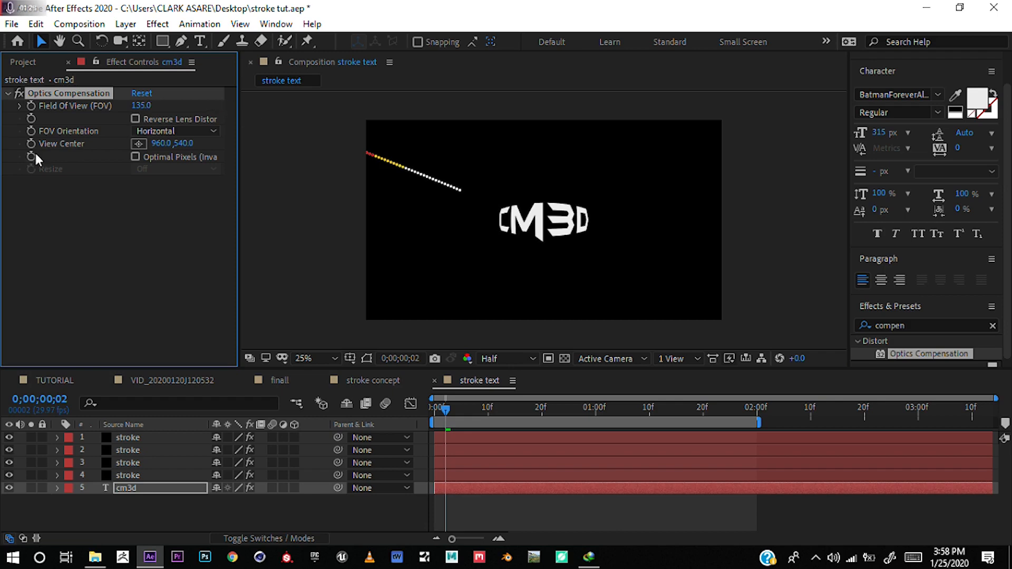
# Step: Keyframe the cm3d layer's Optics Compensation Field Of View from 135.0 at 0;00;00;00 to 0.0 at 0;00;00;02
pyautogui.moveTo(447, 411); pyautogui.dragTo(431, 415)
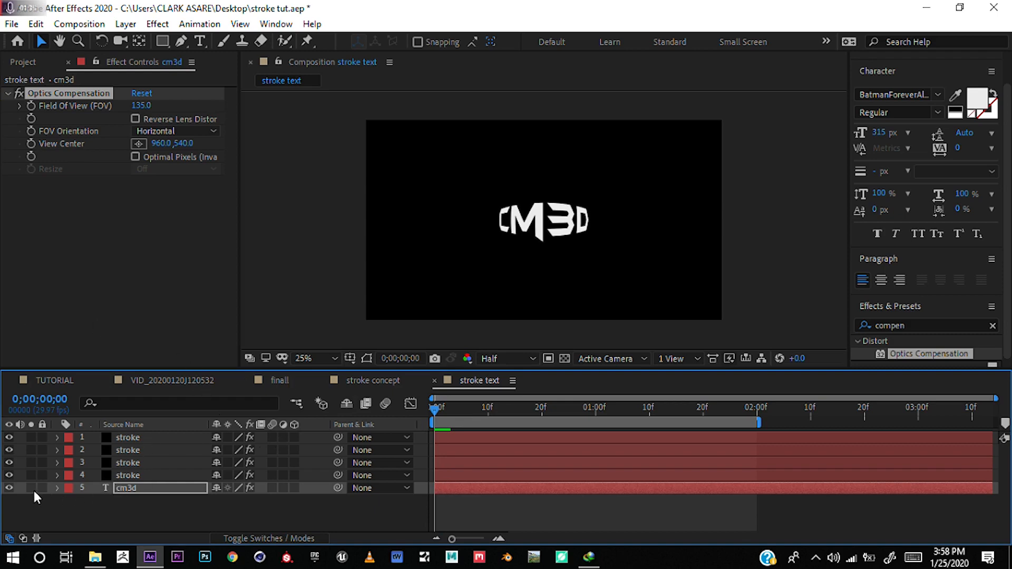
pyautogui.click(29, 105)
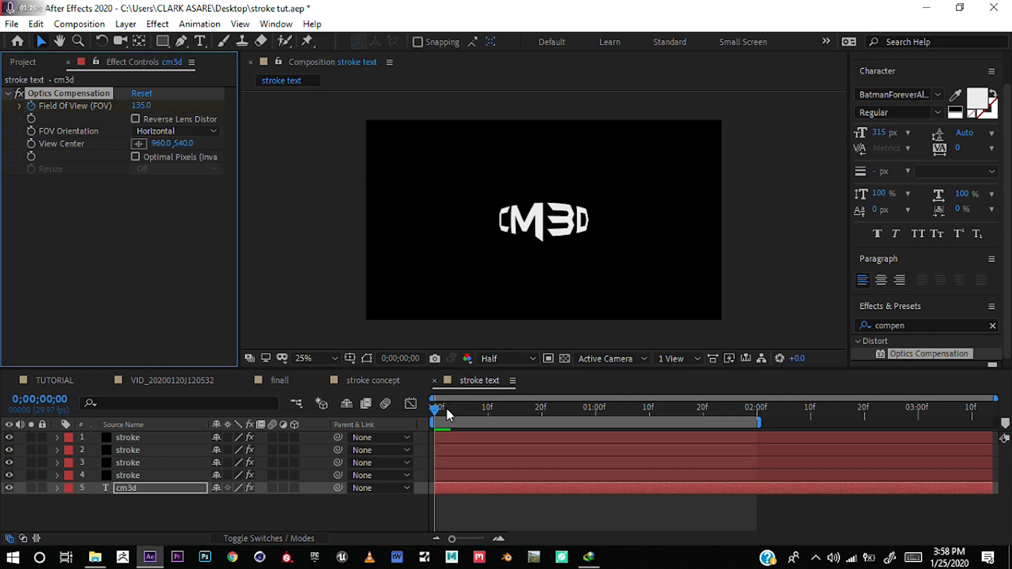
pyautogui.moveTo(438, 412)
pyautogui.mouseDown()
pyautogui.moveTo(472, 410)
pyautogui.moveTo(447, 421)
pyautogui.mouseUp()
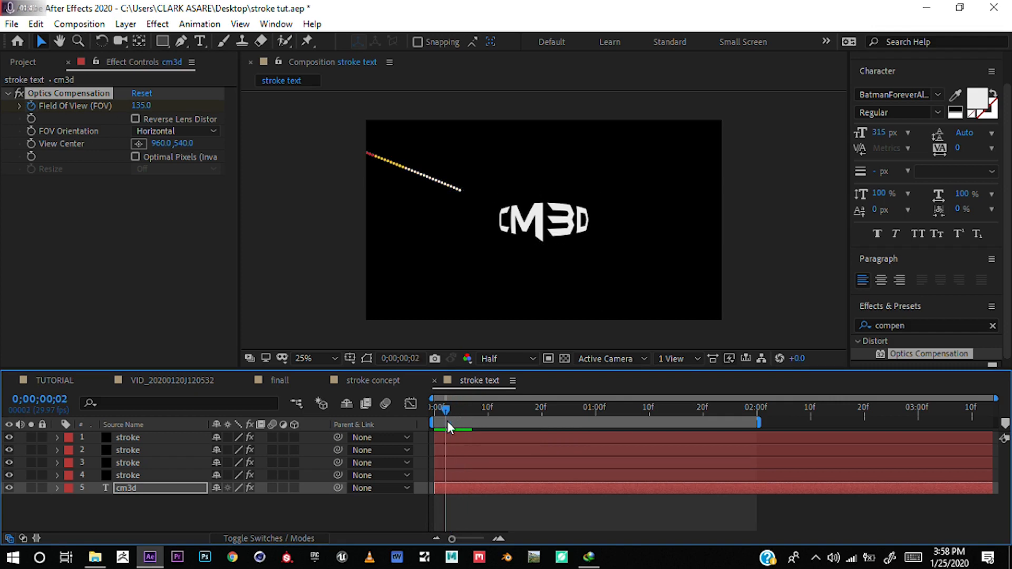
pyautogui.click(142, 105)
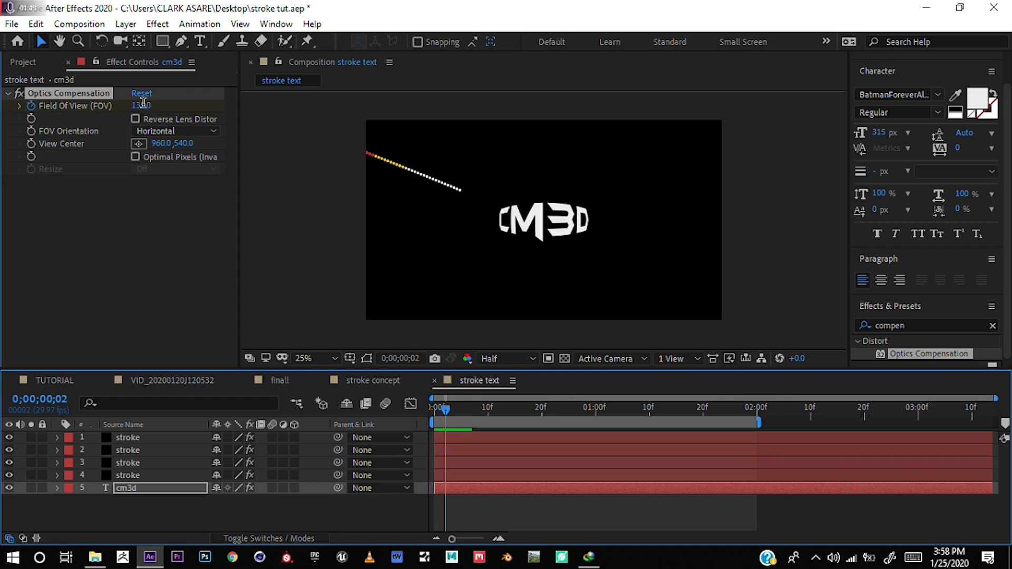
pyautogui.write('0')
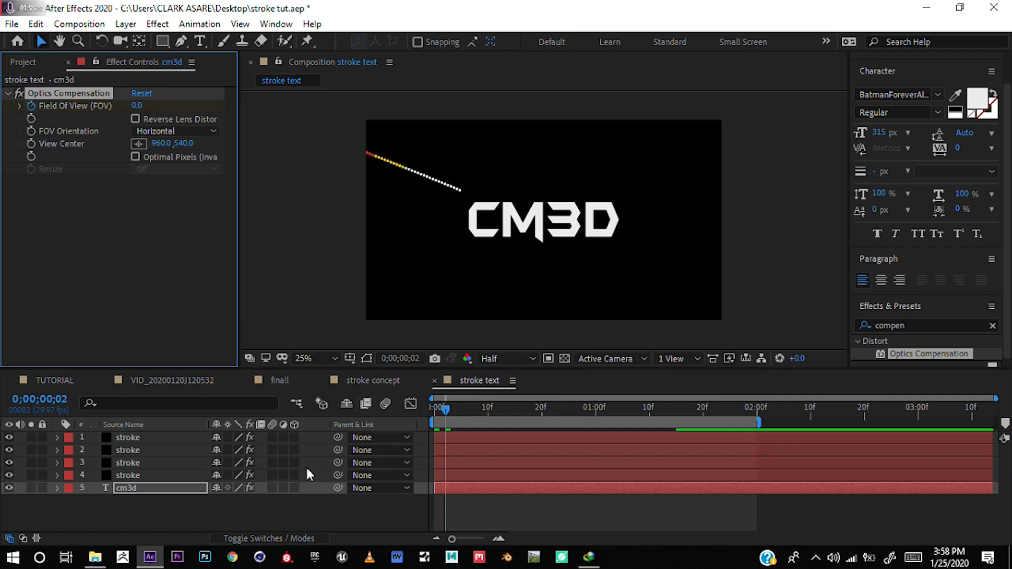
# Step: Reveal the cm3d layer's keyframes, preview the text animation, and move the second Field Of View keyframe to about 0;00;00;08
pyautogui.click(178, 490)
pyautogui.press('u')
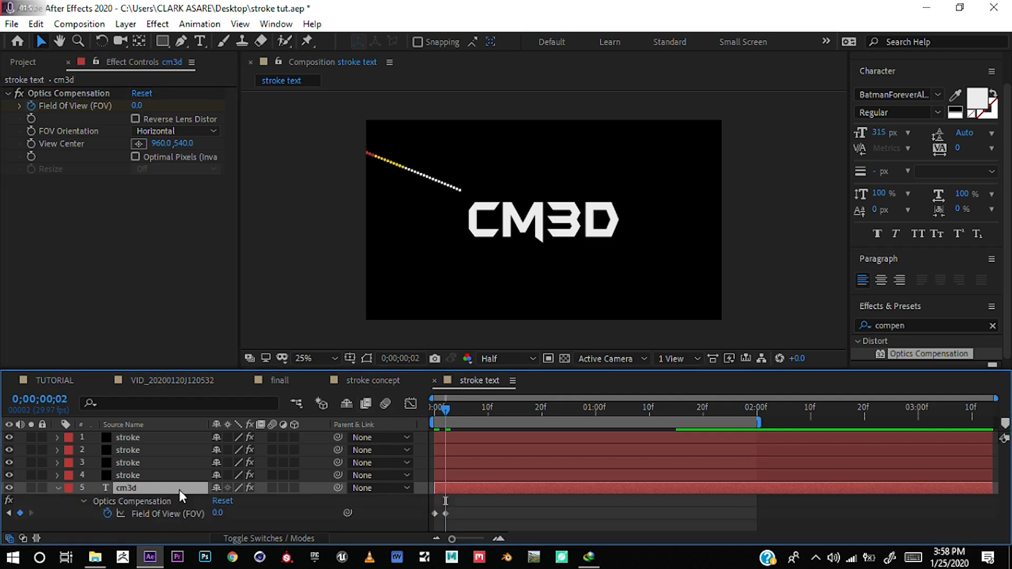
pyautogui.moveTo(452, 426); pyautogui.dragTo(405, 414)
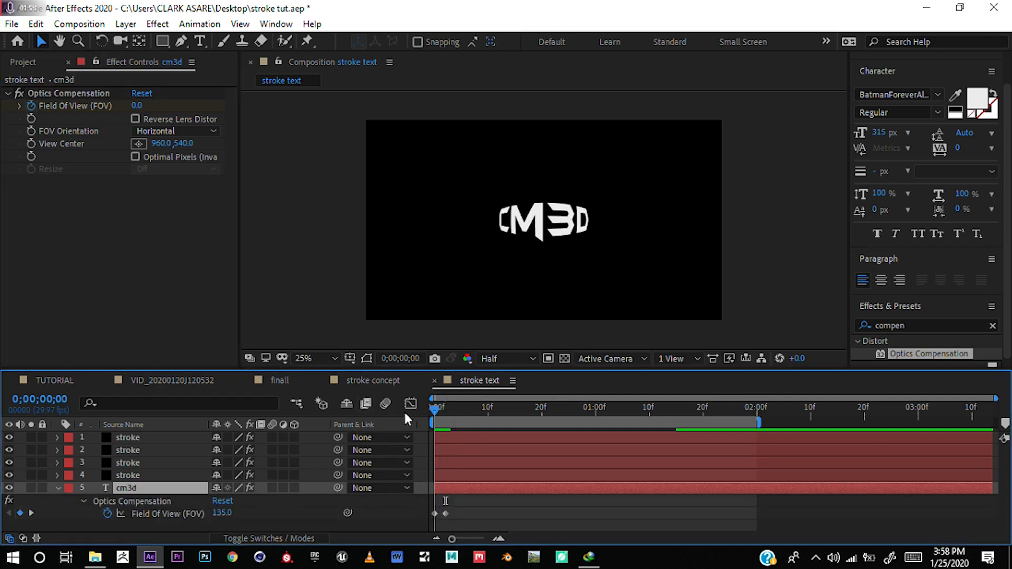
pyautogui.press('space')
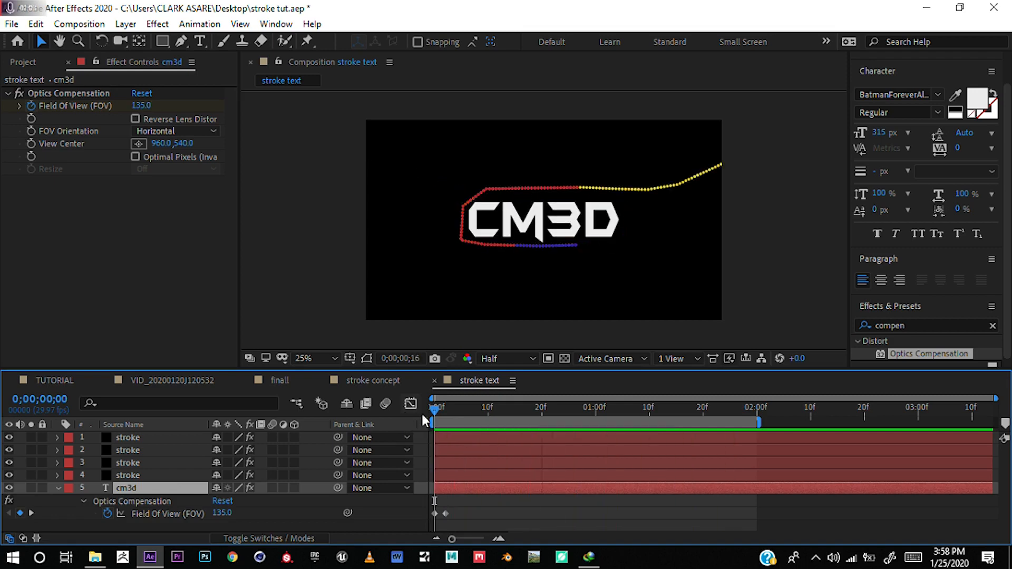
pyautogui.moveTo(447, 515); pyautogui.dragTo(477, 515)
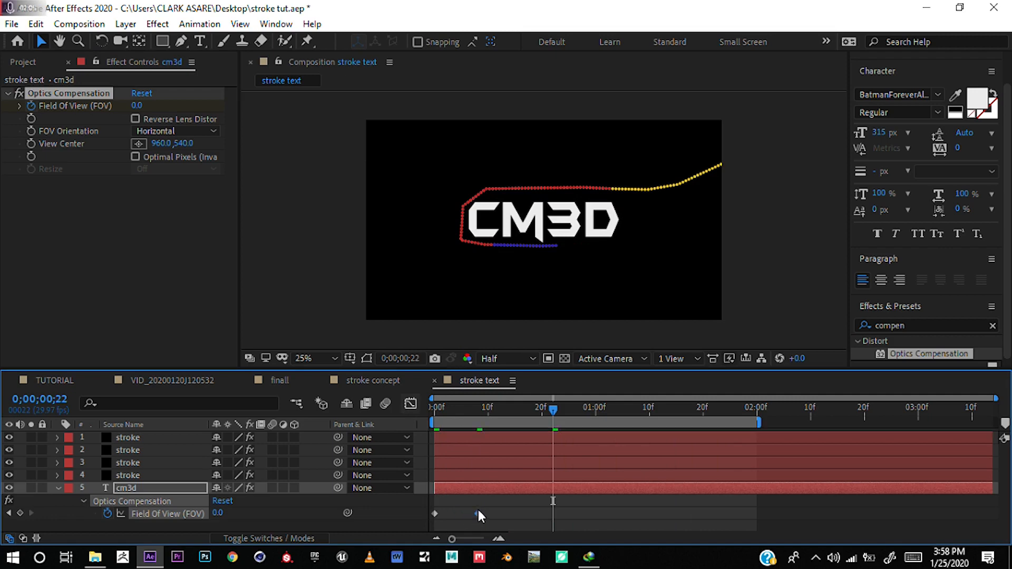
# Step: Preview the retimed text distortion from the first frame and collapse the cm3d layer's properties
pyautogui.click(485, 413)
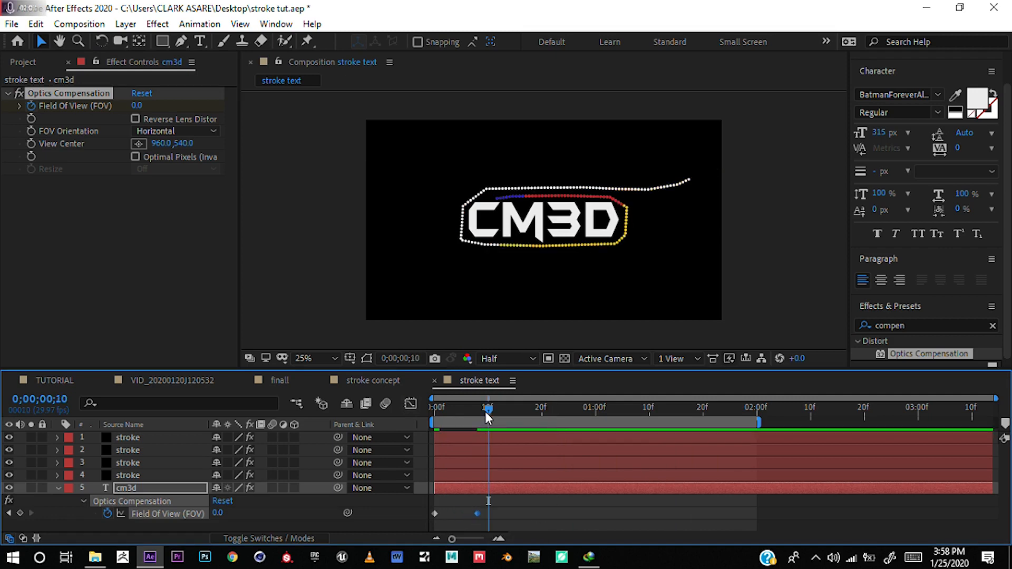
pyautogui.press('Home')
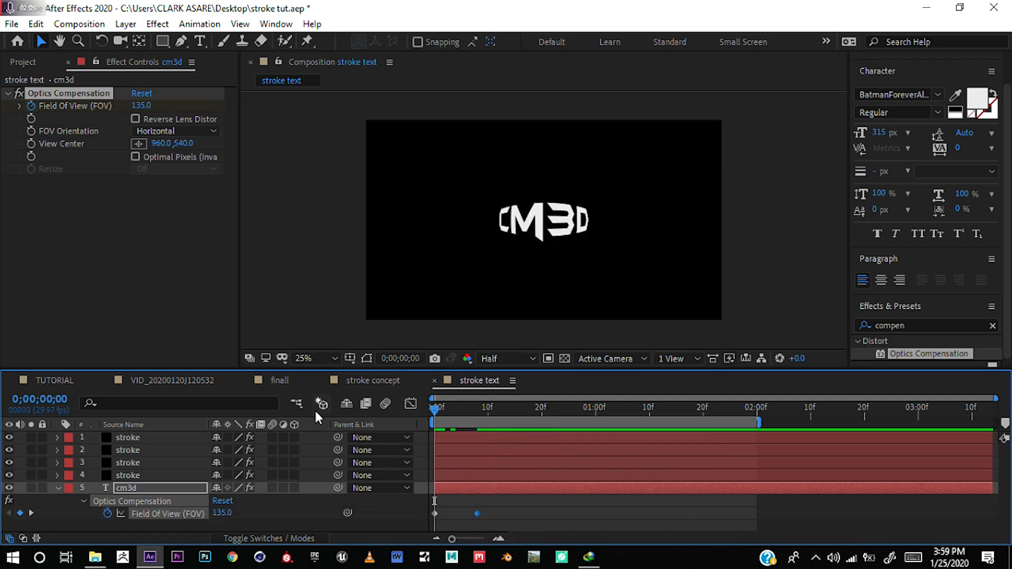
pyautogui.press('space')
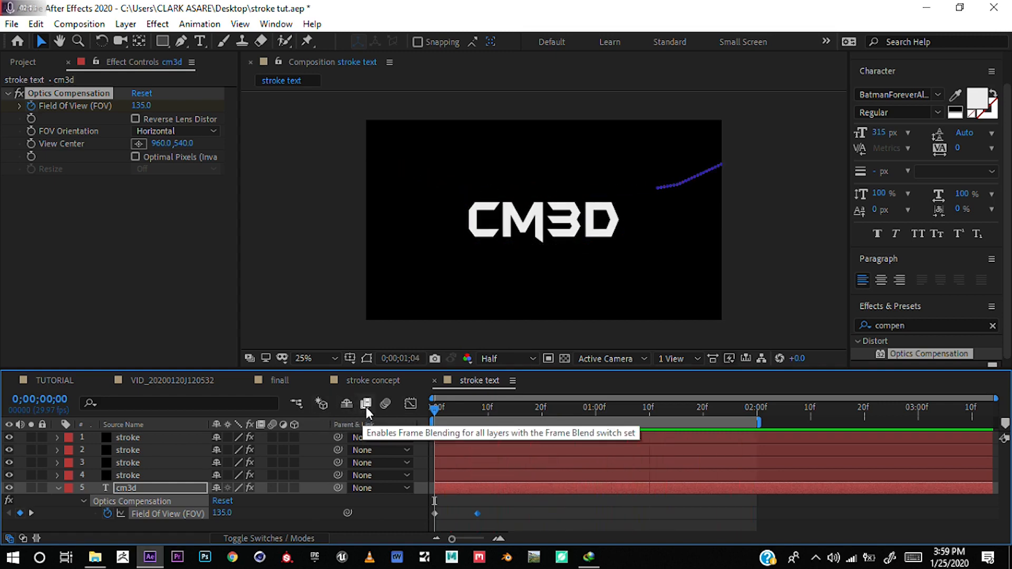
pyautogui.press('space')
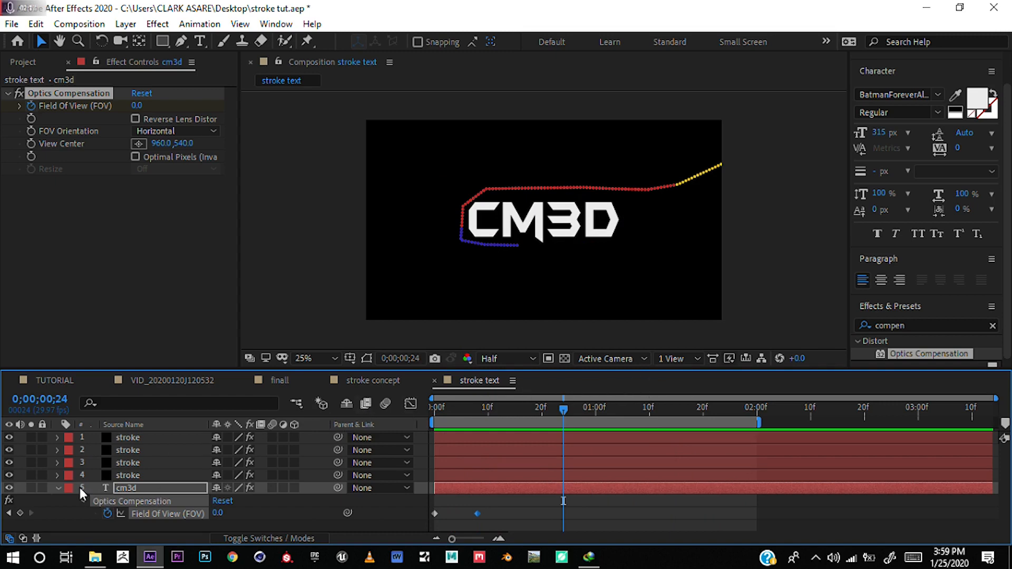
pyautogui.click(59, 489)
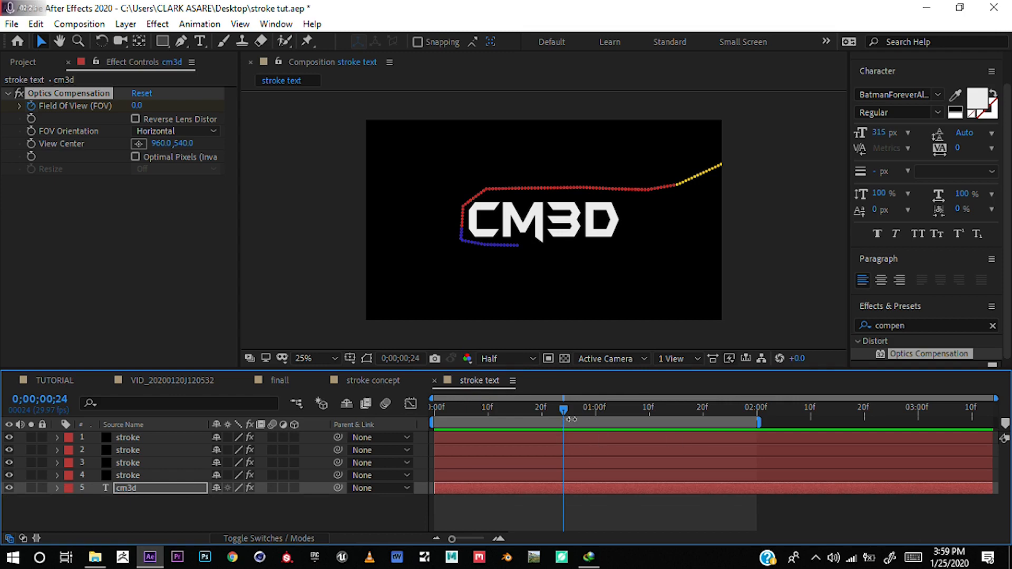
pyautogui.press('space')
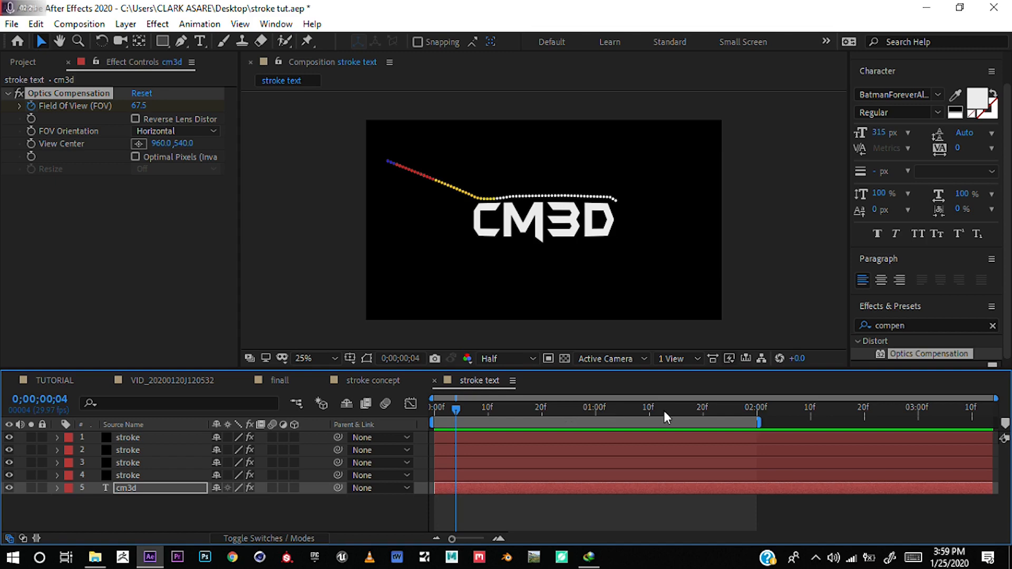
# Step: Keyframe the cm3d layer's Opacity from 100% at 0;00;01;16 to 0% at 0;00;01;21
pyautogui.moveTo(665, 412)
pyautogui.mouseDown()
pyautogui.moveTo(682, 412)
pyautogui.moveTo(656, 410)
pyautogui.moveTo(681, 411)
pyautogui.mouseUp()
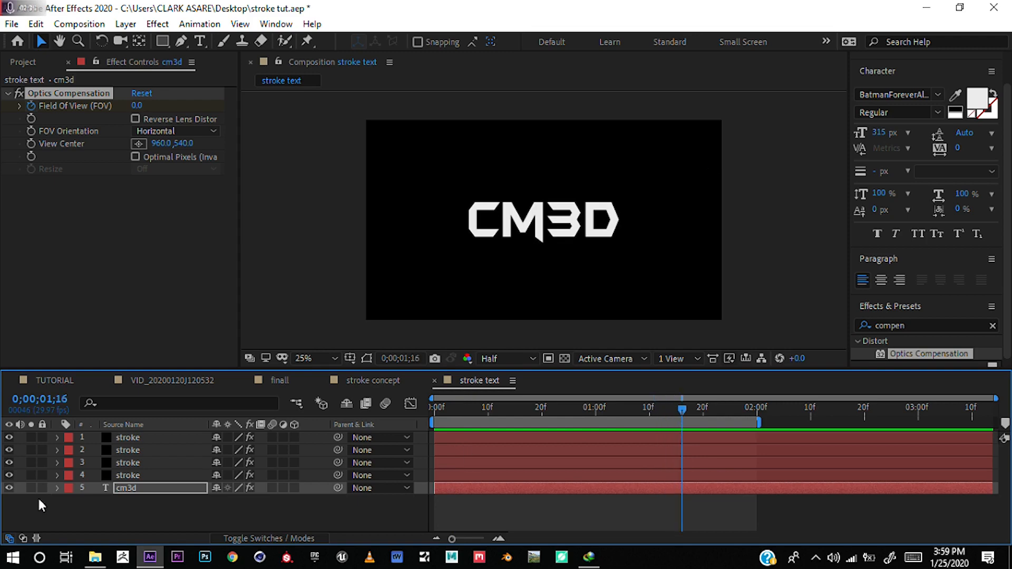
pyautogui.click(56, 488)
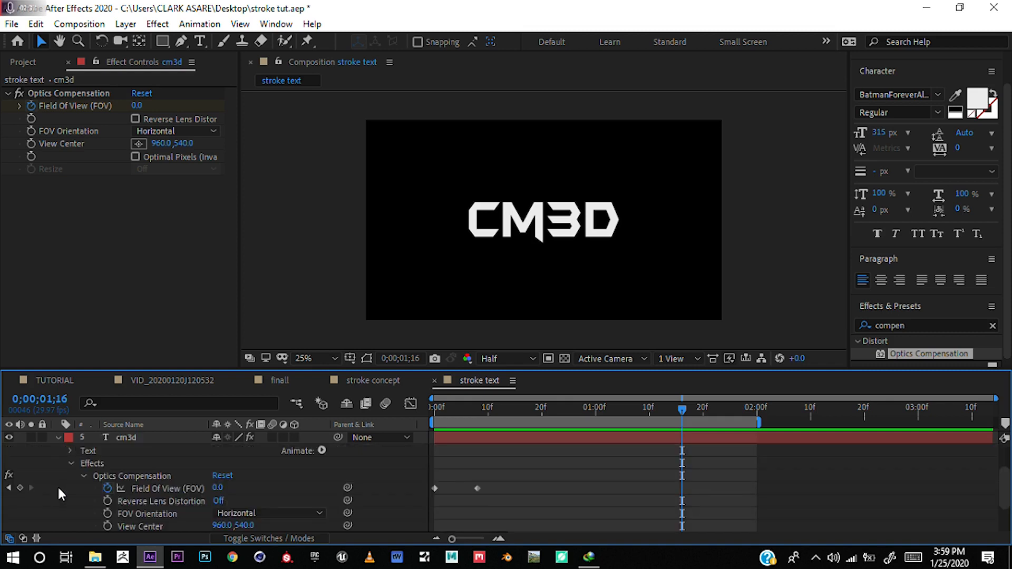
pyautogui.click(84, 475)
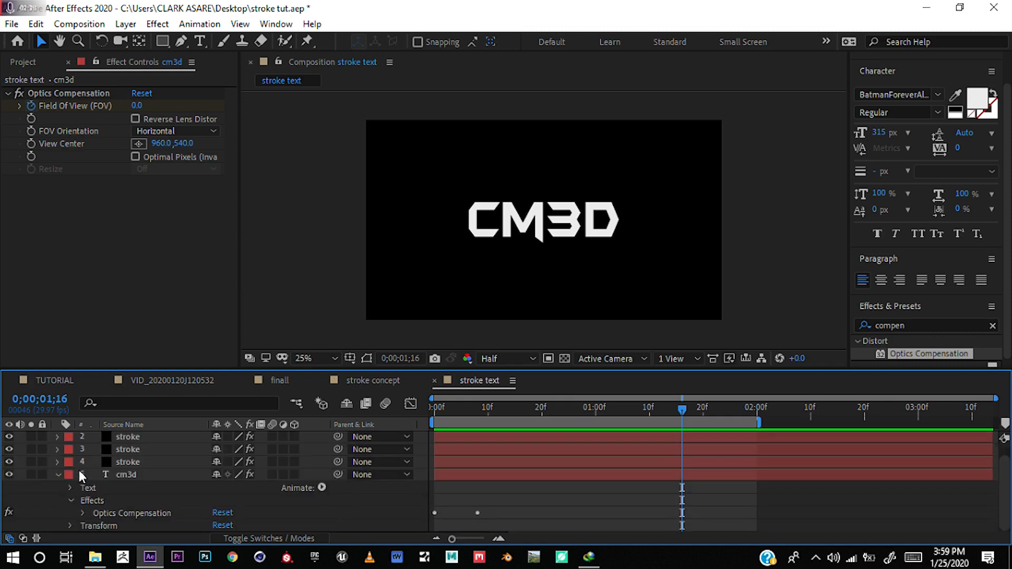
pyautogui.click(72, 501)
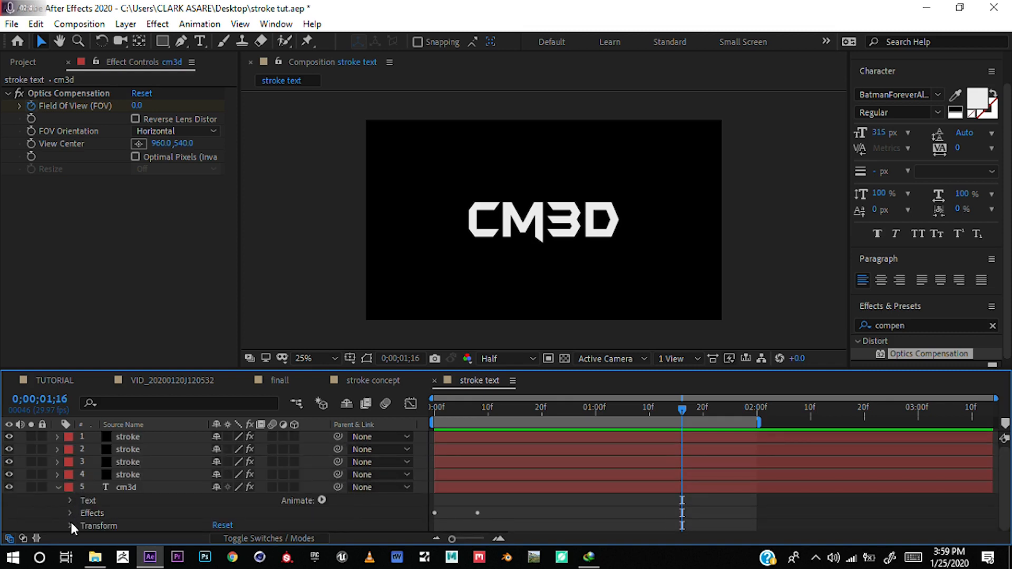
pyautogui.click(71, 526)
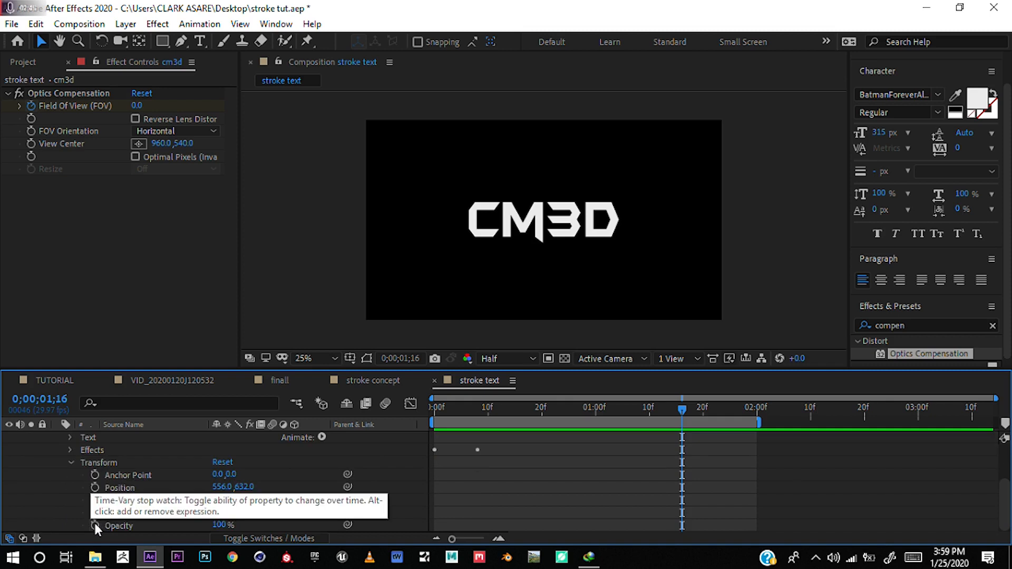
pyautogui.click(95, 526)
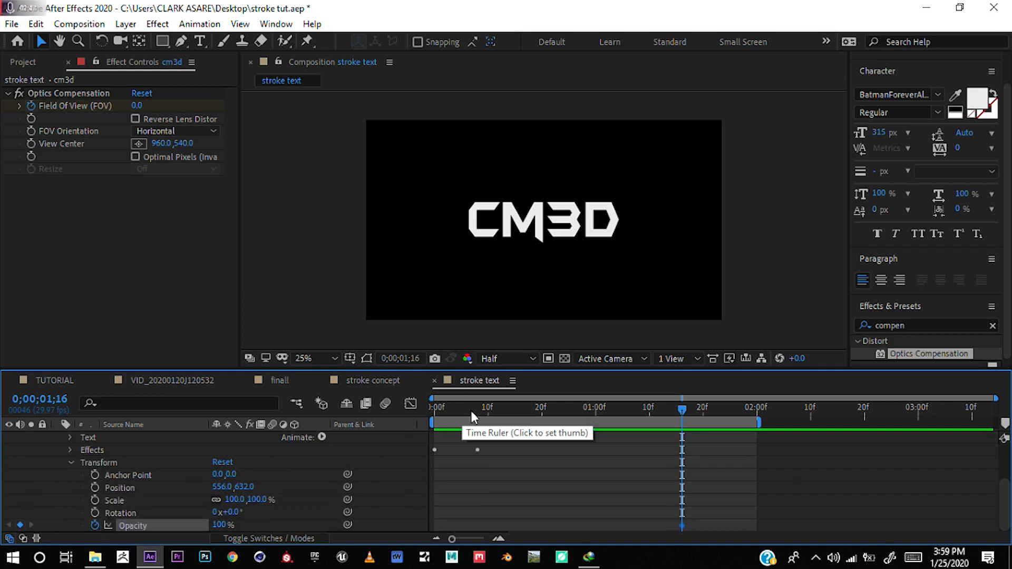
pyautogui.moveTo(684, 409); pyautogui.dragTo(713, 411)
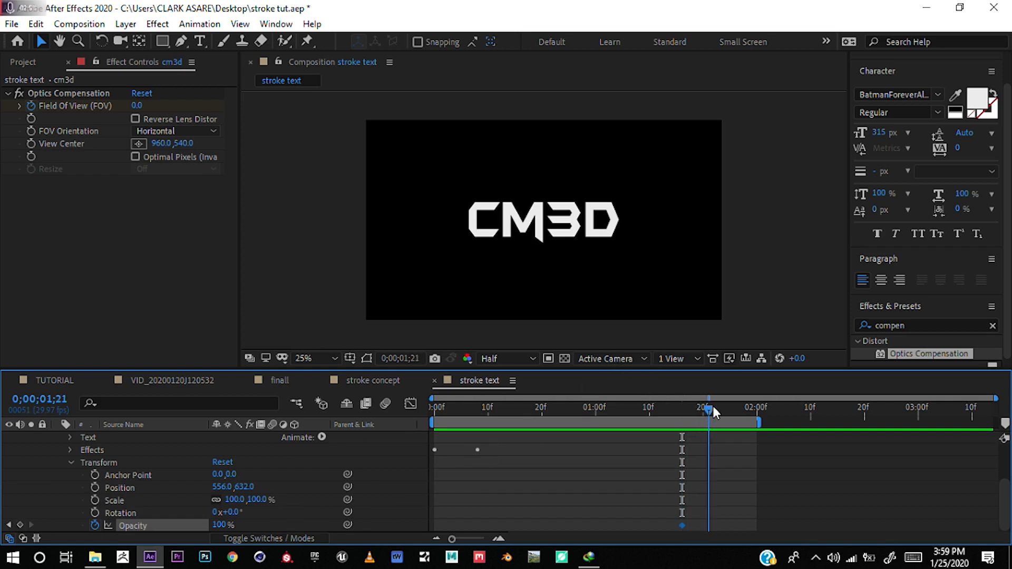
pyautogui.moveTo(218, 526); pyautogui.dragTo(124, 524)
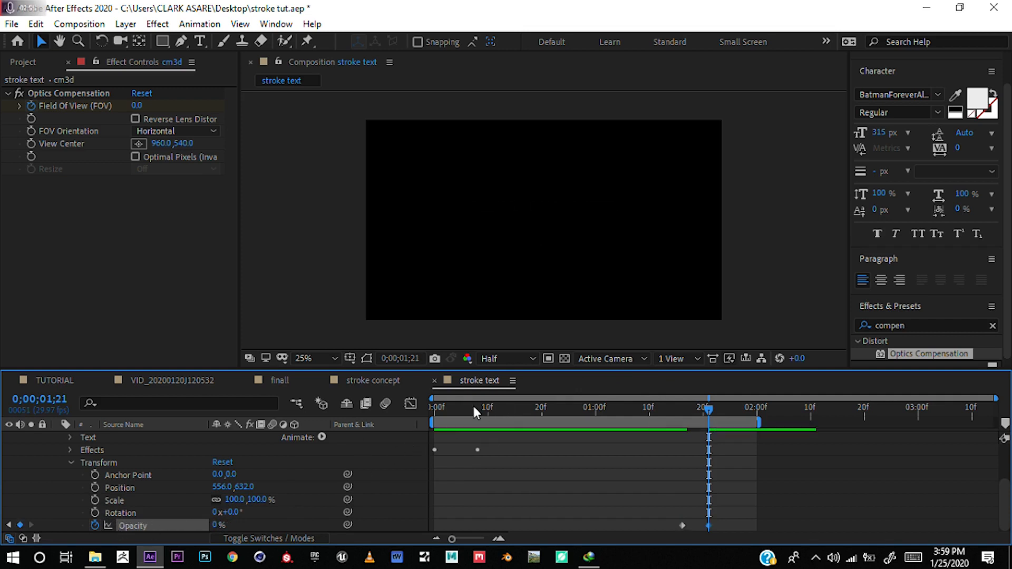
# Step: Move the cm3d layer's second Opacity keyframe to about 0;00;01;25, preview the slower fade-out, and collapse the layer
pyautogui.press('space')
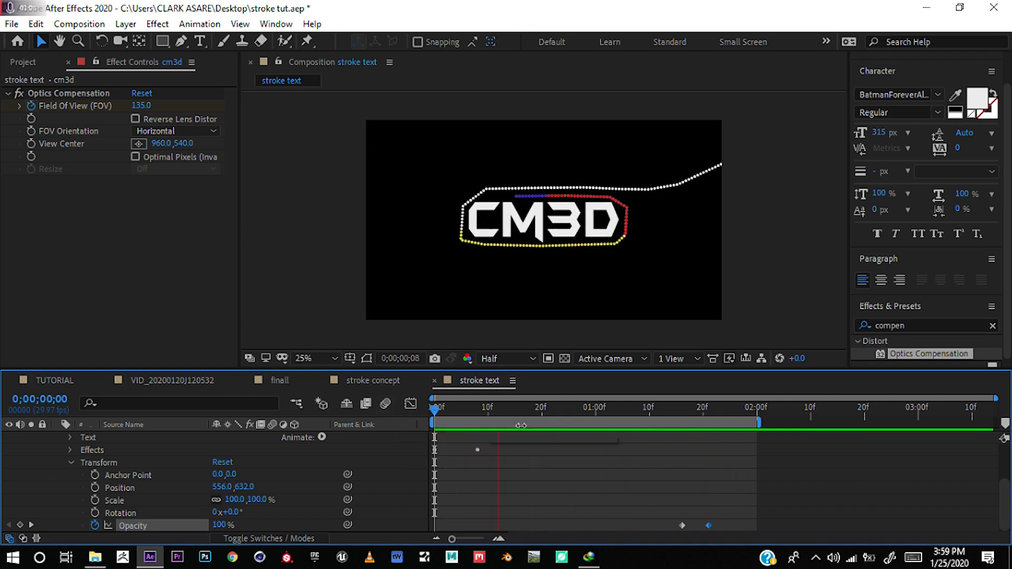
pyautogui.moveTo(710, 525); pyautogui.dragTo(732, 524)
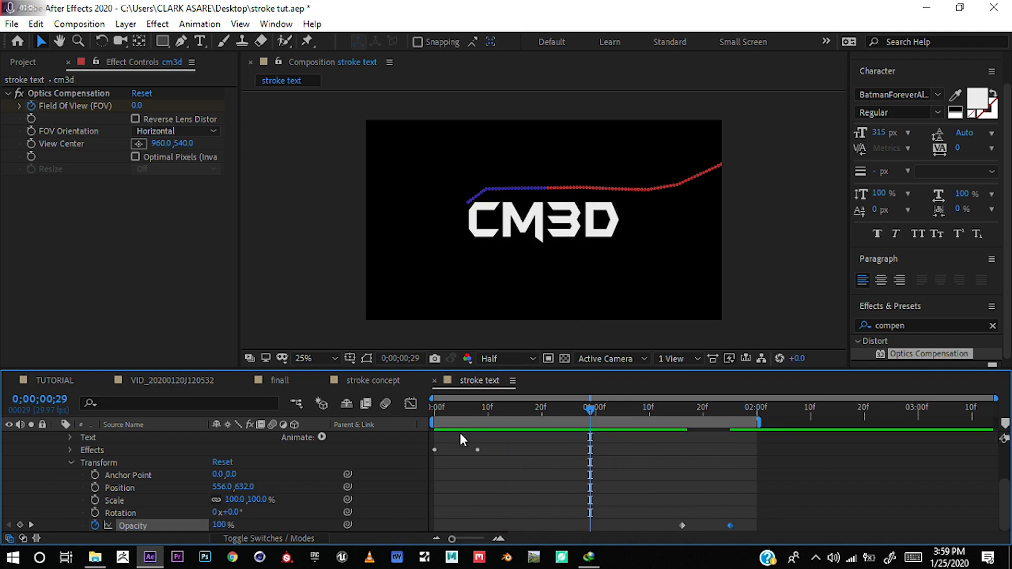
pyautogui.press('Home')
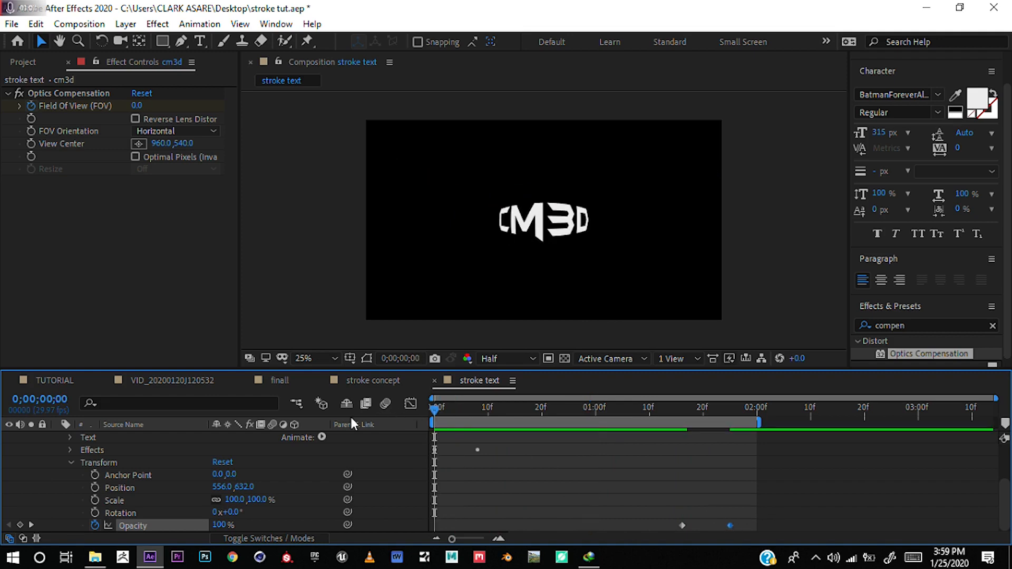
pyautogui.press('space')
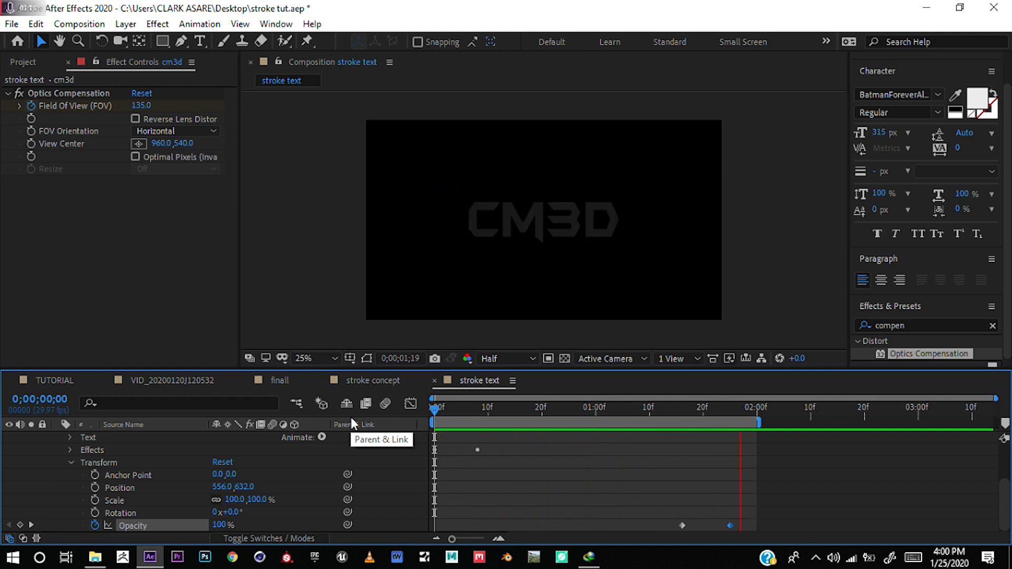
pyautogui.press('space')
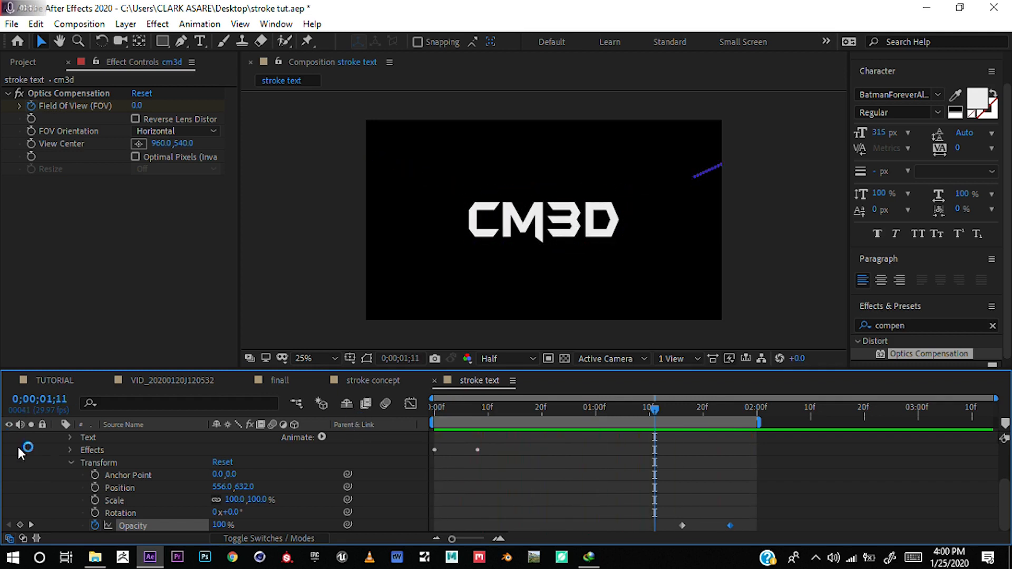
pyautogui.scroll(3, 36, 446)
pyautogui.click(56, 488)
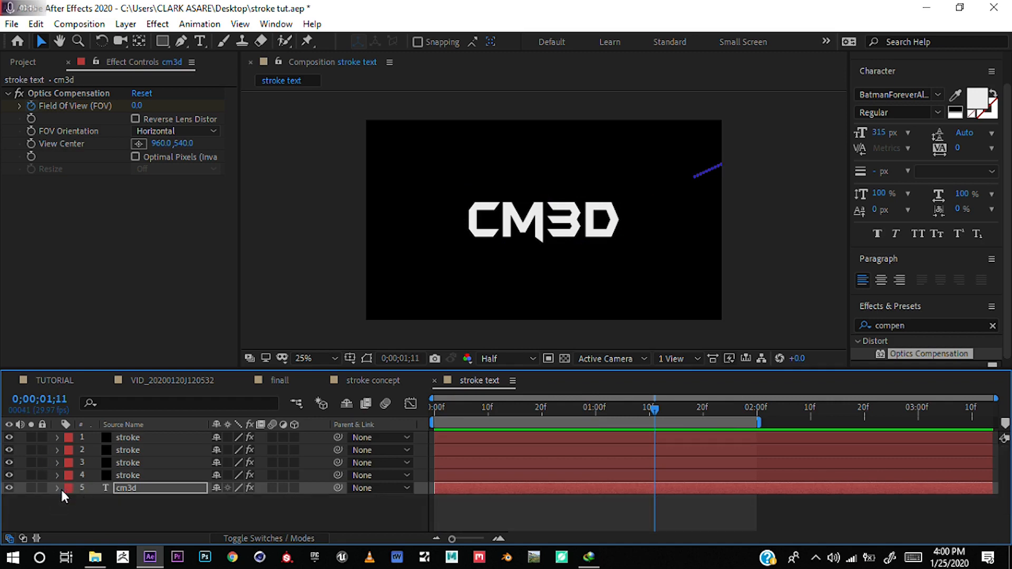
# Step: Preview the glowing reference animation in the finall composition from the first frame, and return to the stroke text composition
pyautogui.click(194, 382)
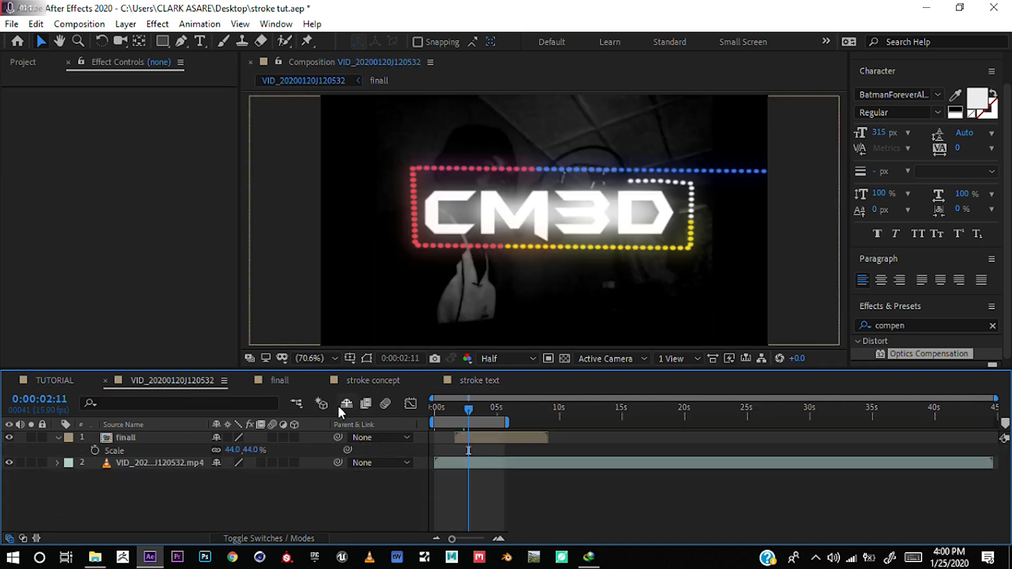
pyautogui.click(277, 385)
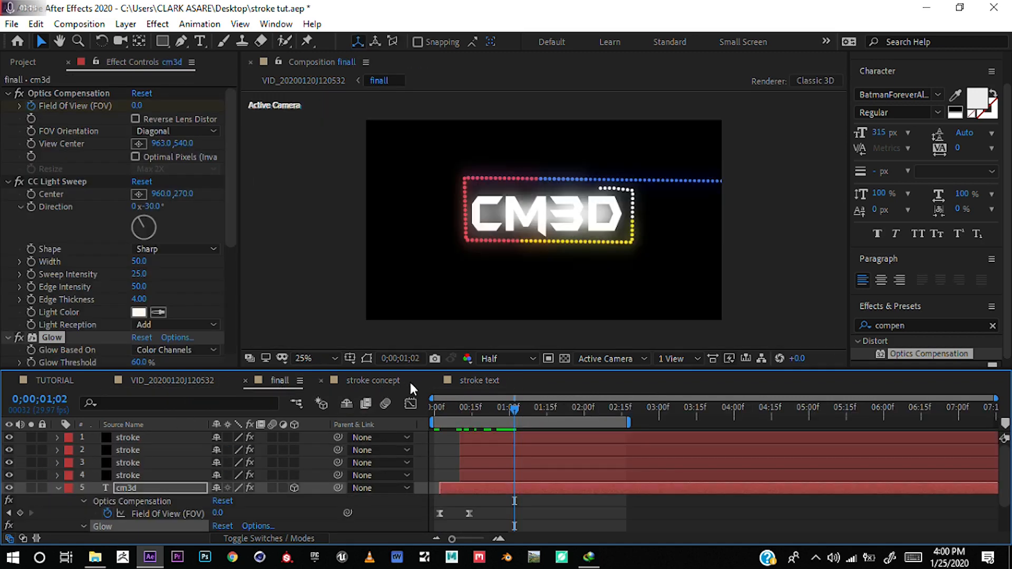
pyautogui.press('Home')
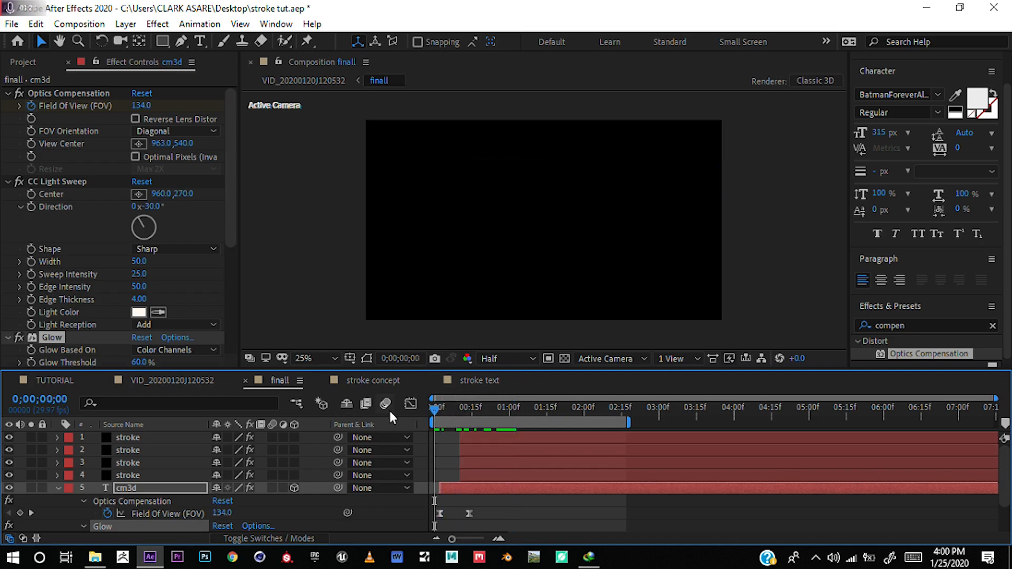
pyautogui.press('space')
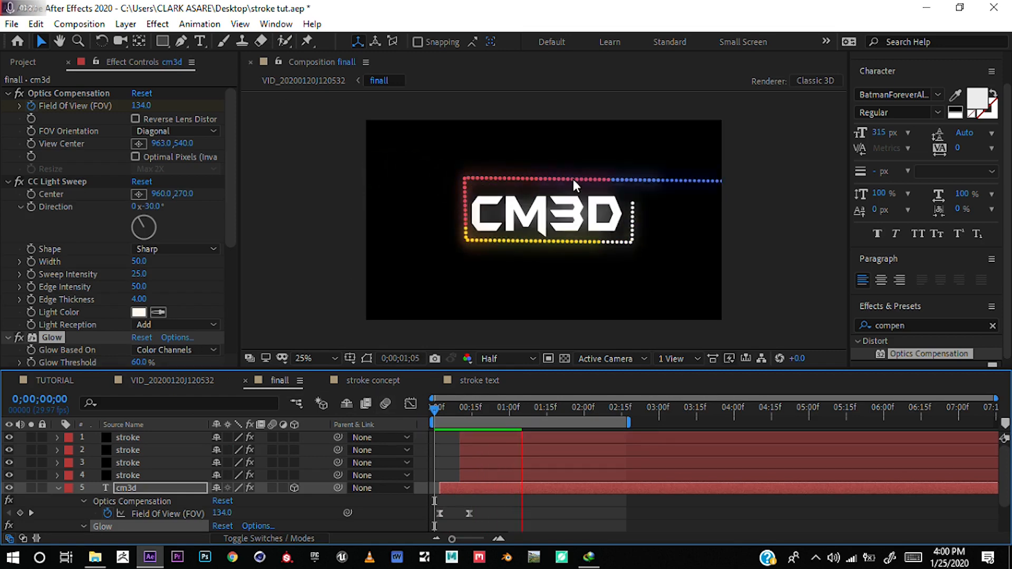
pyautogui.press('space')
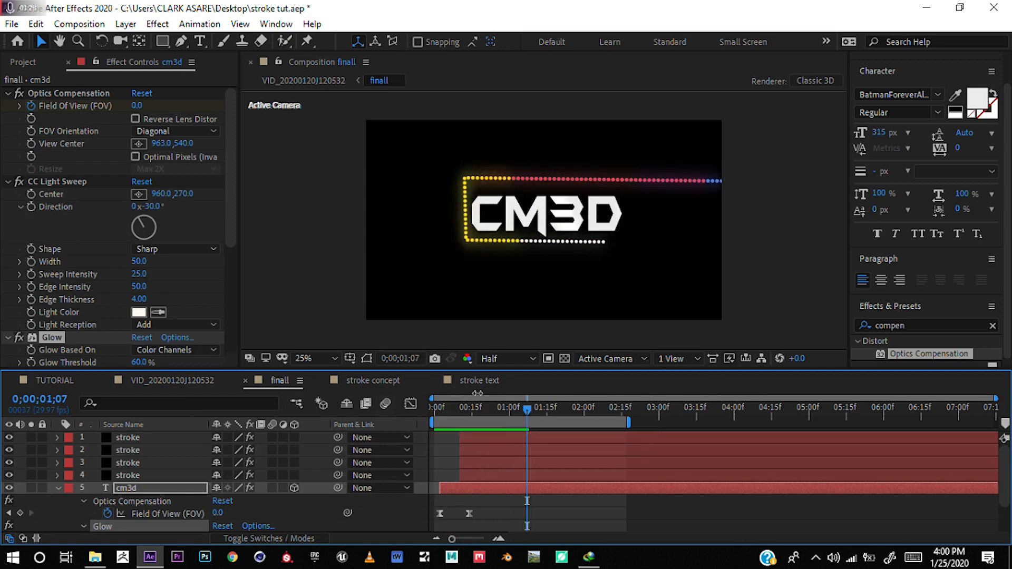
pyautogui.click(479, 381)
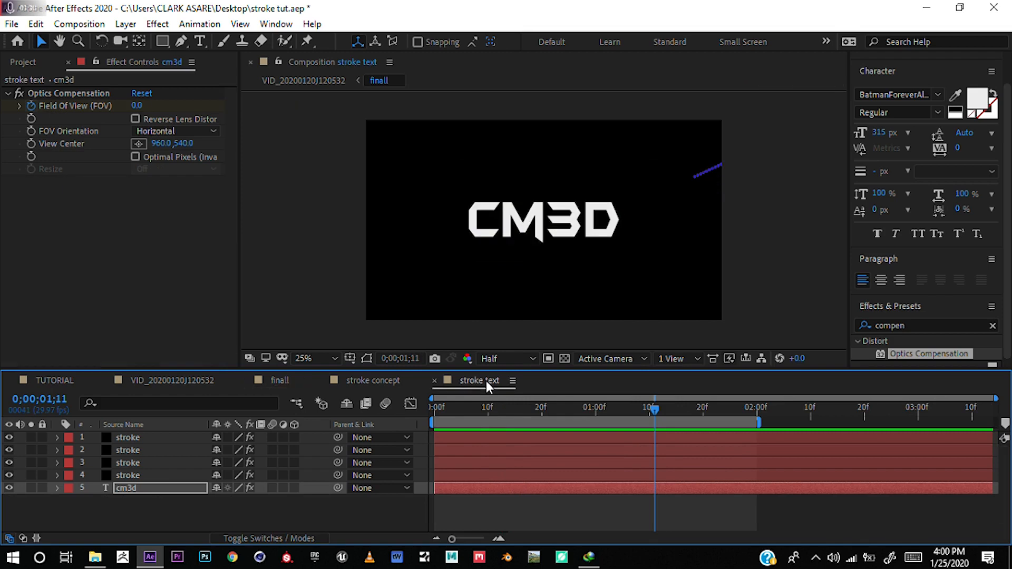
# Step: Apply the Stylize Glow effect to the topmost stroke layer, viewing the composition at 0;00;00;15
pyautogui.click(126, 438)
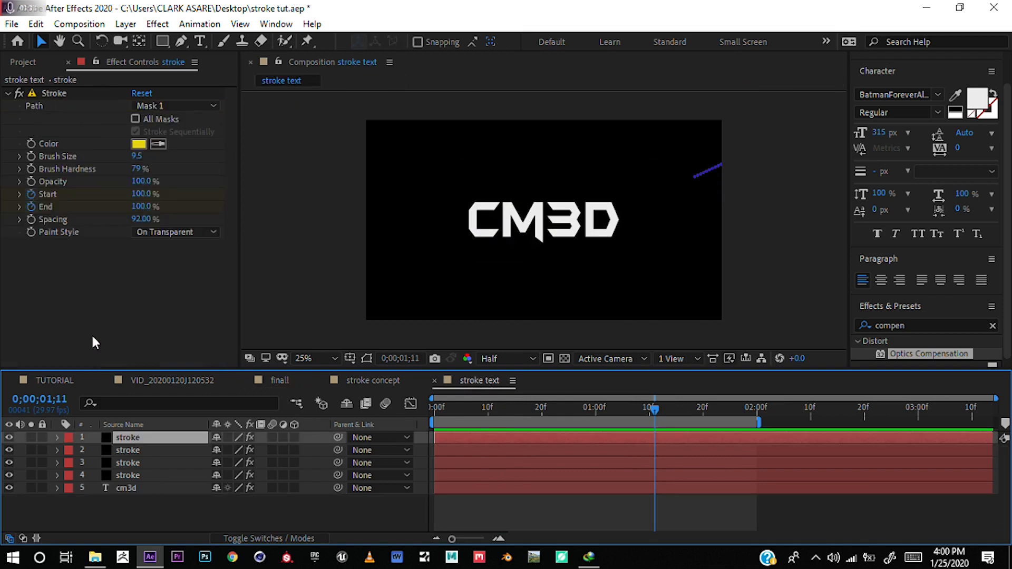
pyautogui.click(515, 409)
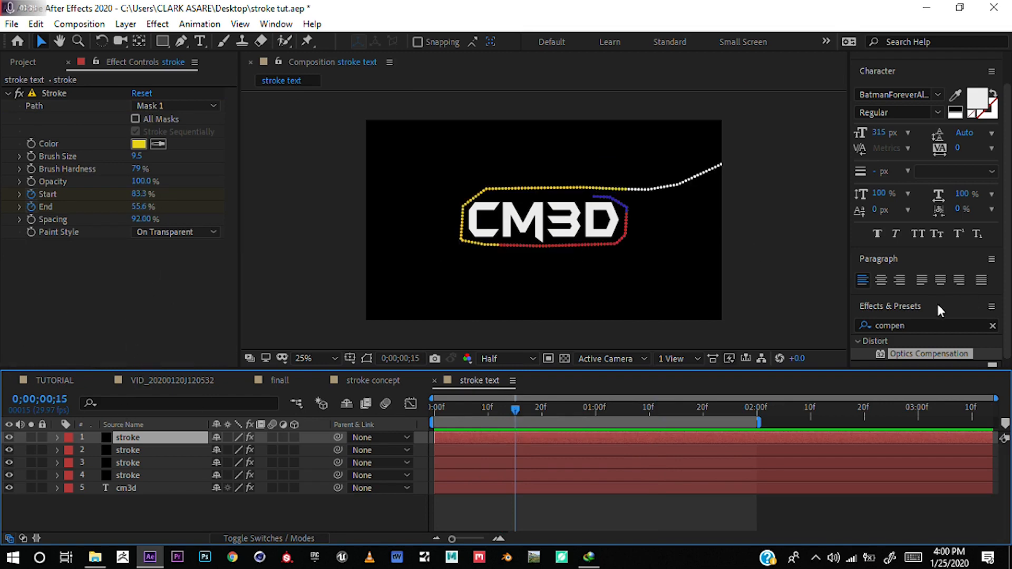
pyautogui.click(926, 325)
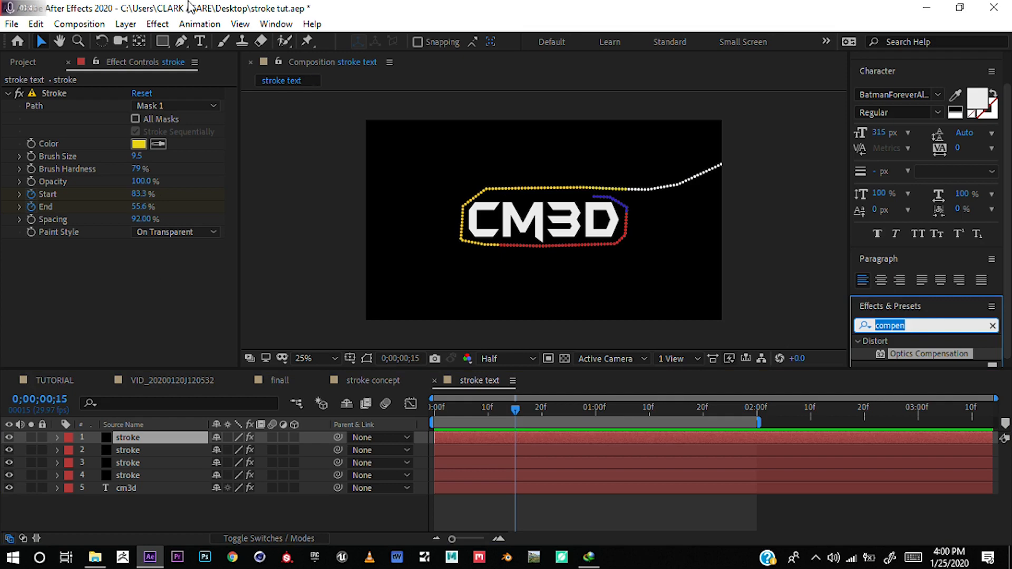
pyautogui.click(157, 24)
pyautogui.click(157, 23)
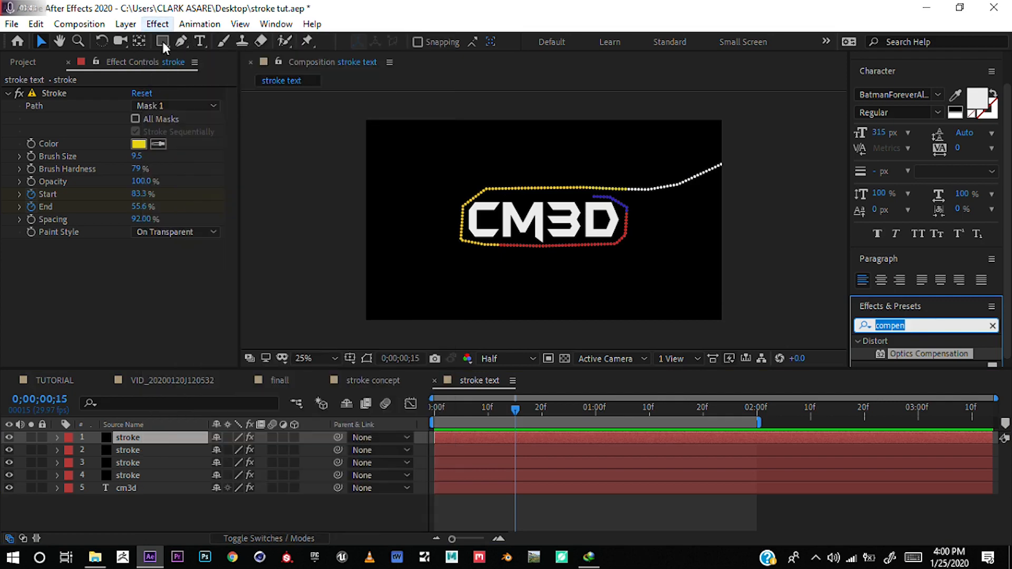
pyautogui.click(155, 432)
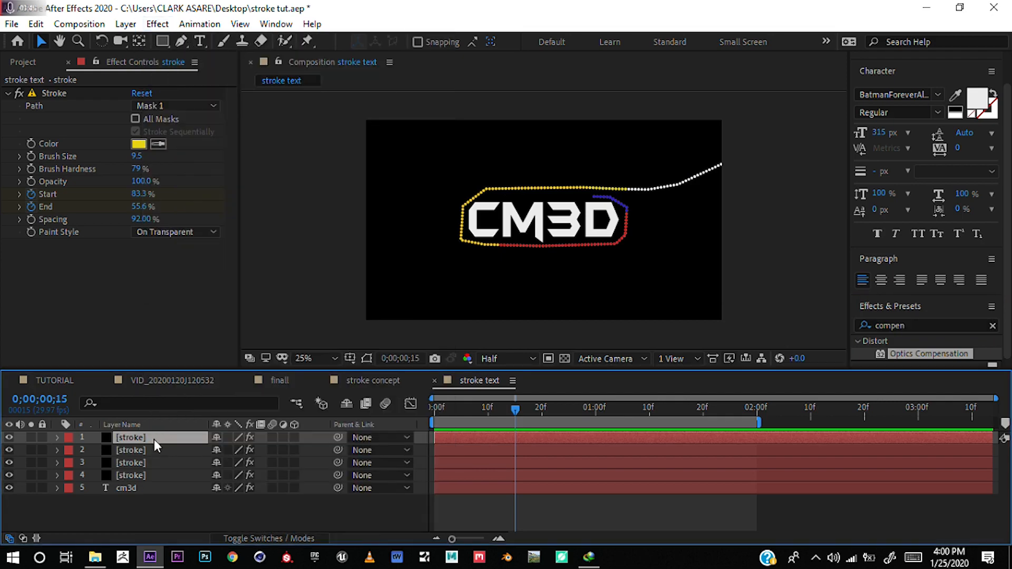
pyautogui.click(165, 25)
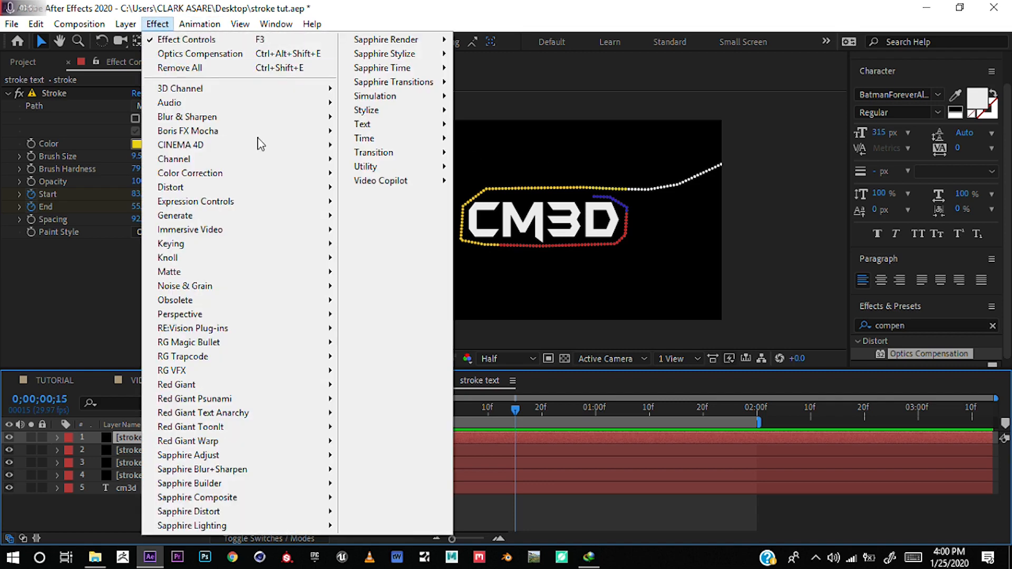
pyautogui.moveTo(362, 183)
pyautogui.moveTo(378, 112)
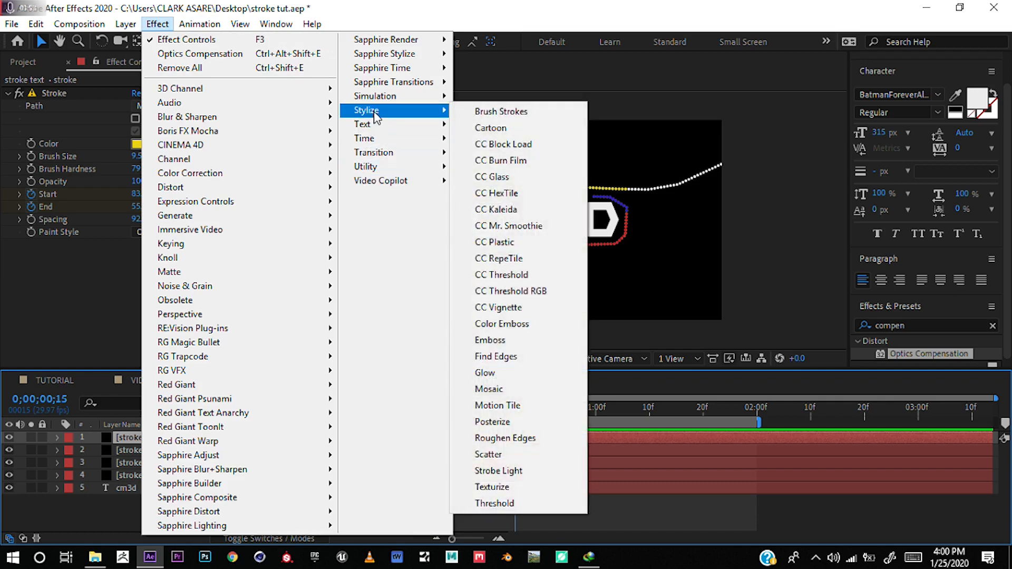
pyautogui.click(501, 373)
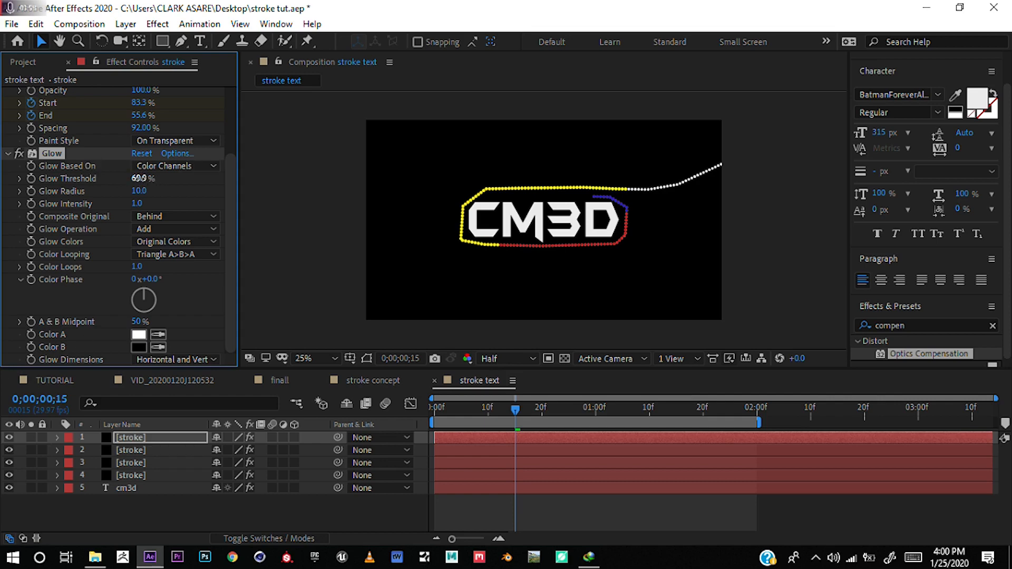
# Step: Set the top stroke layer's Glow Threshold to 69.8%, Glow Radius to 194 and Glow Intensity to 4.0
pyautogui.moveTo(156, 179); pyautogui.dragTo(186, 177)
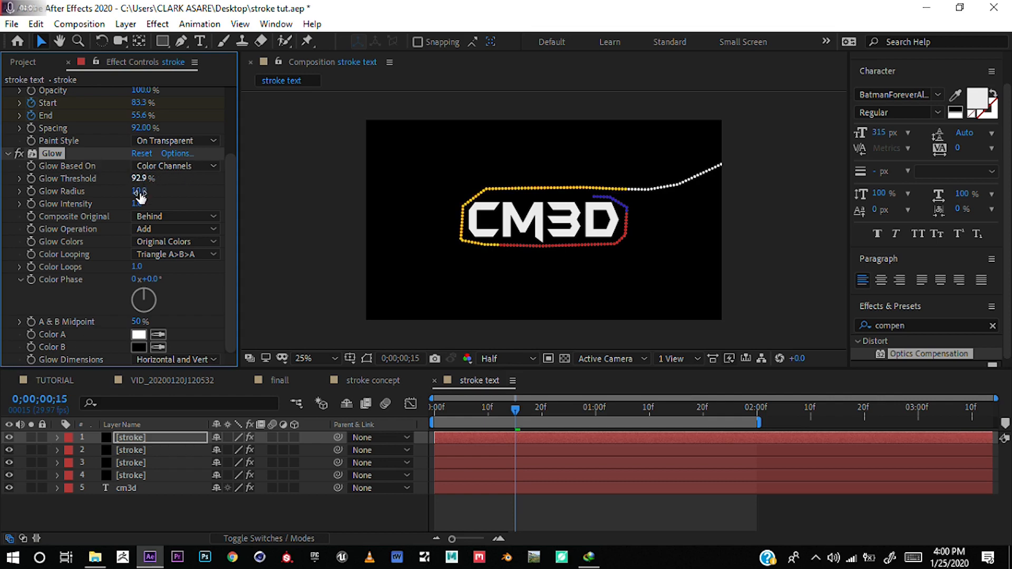
pyautogui.moveTo(138, 203); pyautogui.dragTo(301, 185)
pyautogui.moveTo(141, 179); pyautogui.dragTo(153, 203)
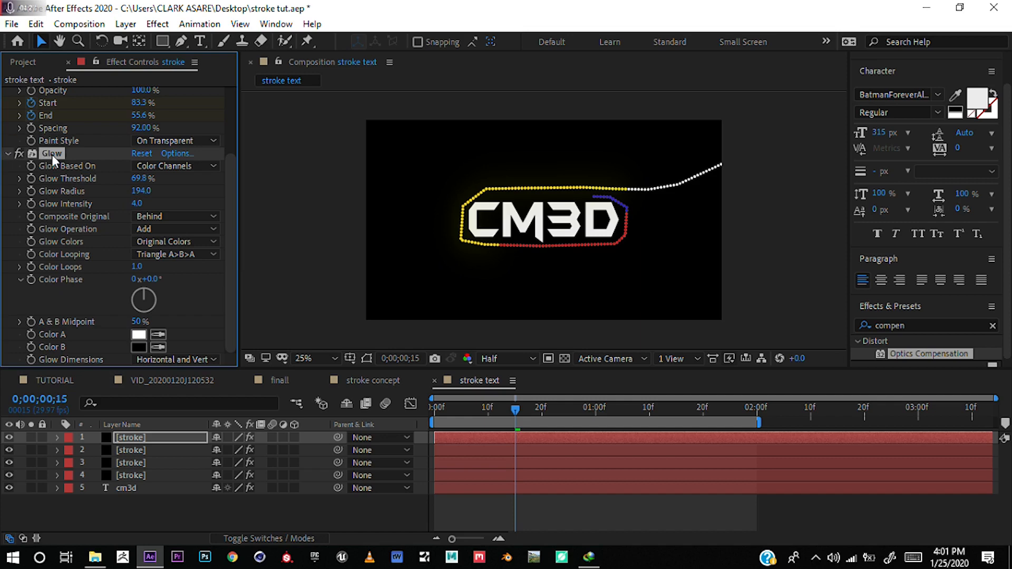
# Step: Copy the top stroke layer's Glow effect onto the other three stroke layers and preview the animation from the first frame
pyautogui.click(148, 452)
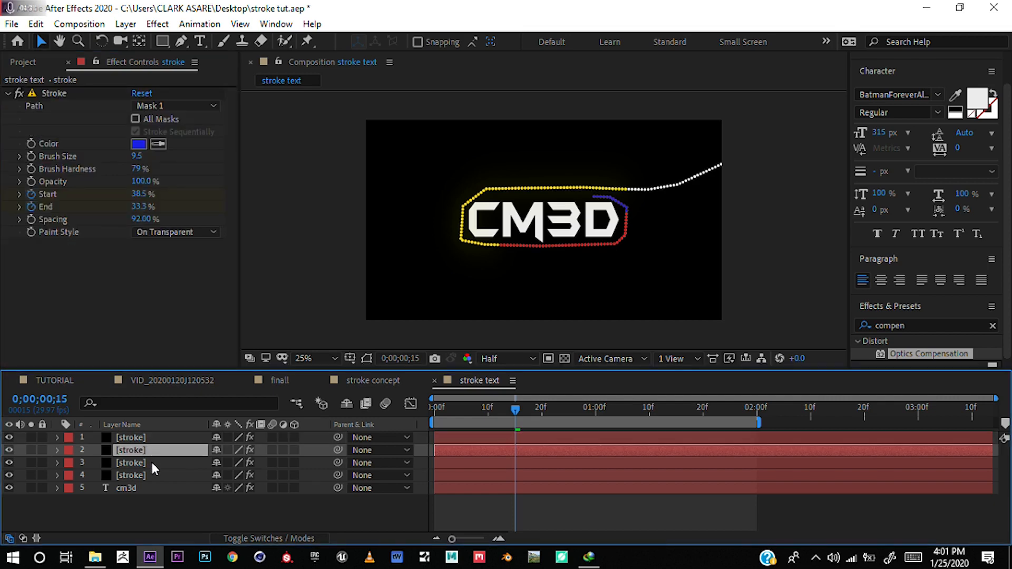
pyautogui.keyDown('ctrl'); pyautogui.click(151, 462); pyautogui.keyUp('ctrl')
pyautogui.keyDown('ctrl'); pyautogui.click(151, 470); pyautogui.keyUp('ctrl')
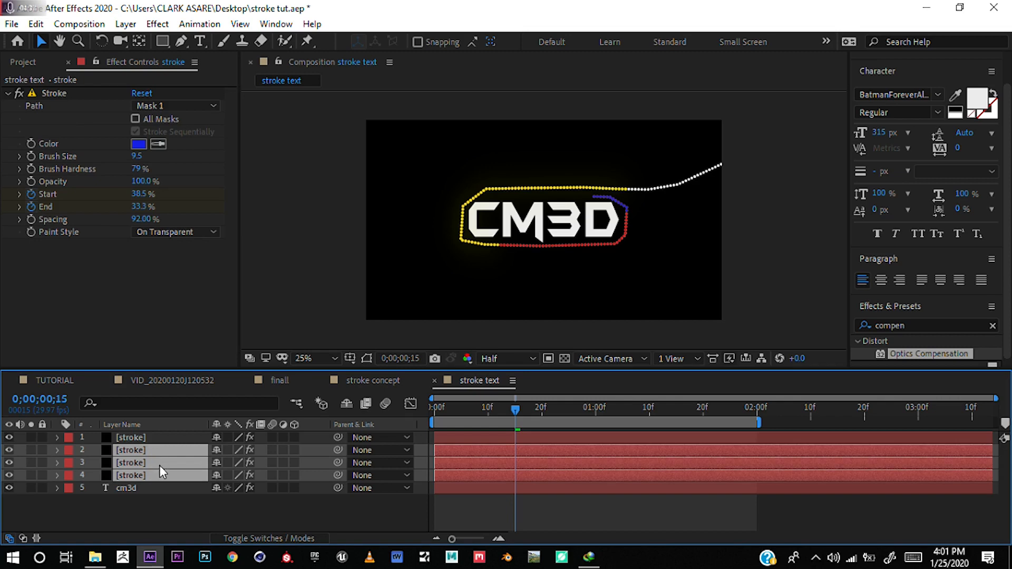
pyautogui.hotkey('ctrl', 'v')
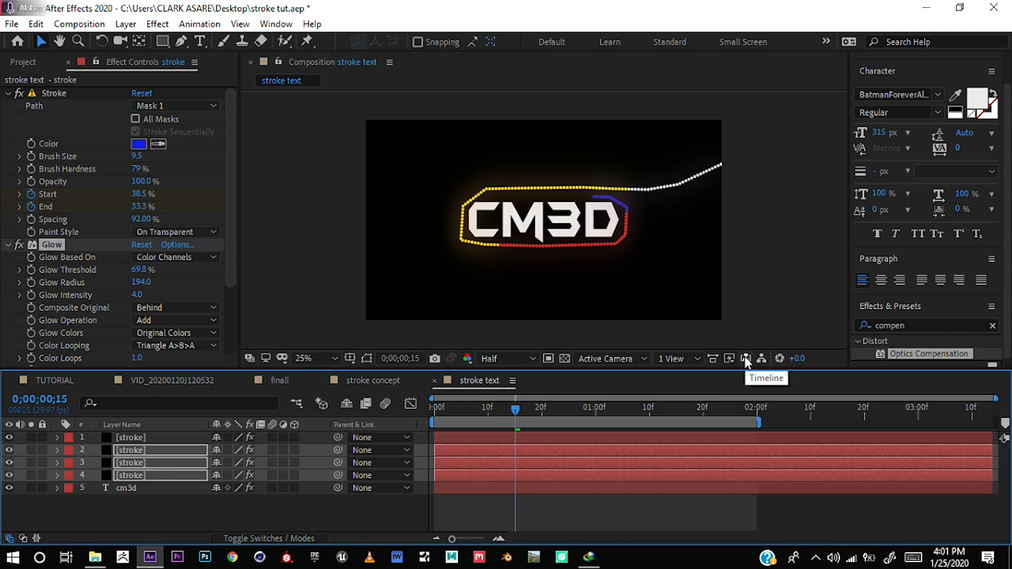
pyautogui.moveTo(476, 411); pyautogui.dragTo(369, 415)
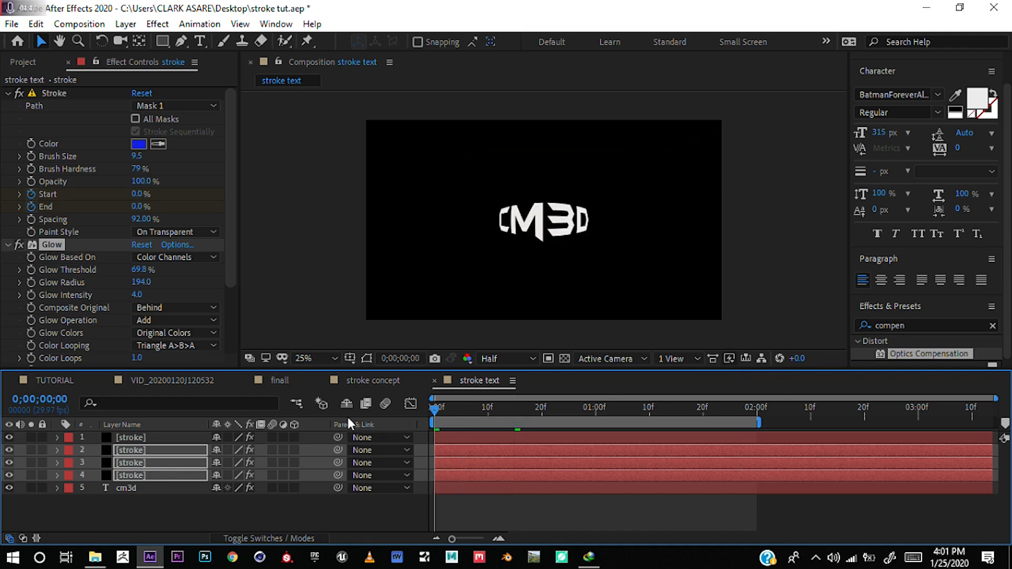
pyautogui.press('space')
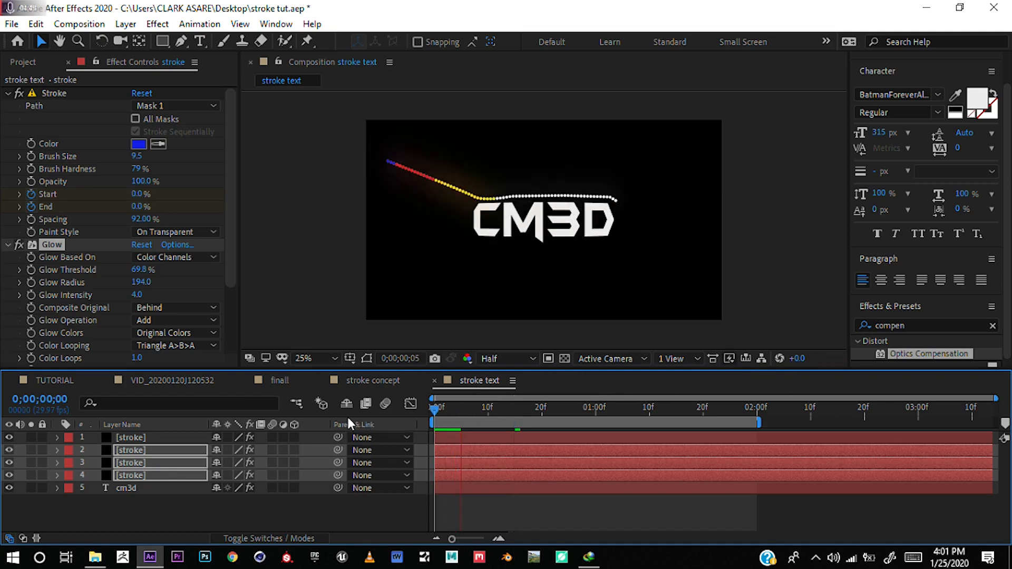
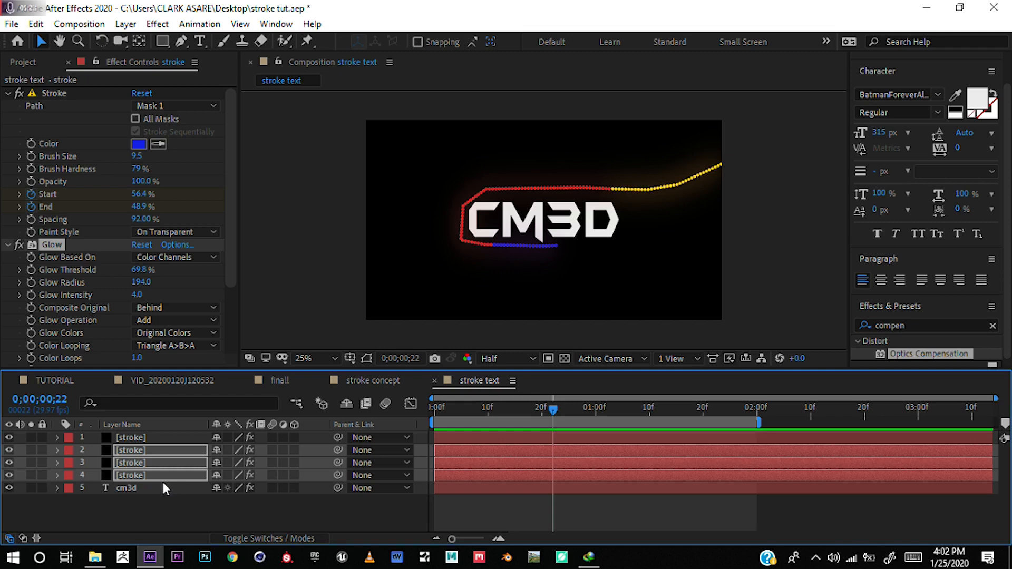
# Step: Apply the Stylize Glow effect to the cm3d text layer
pyautogui.click(150, 488)
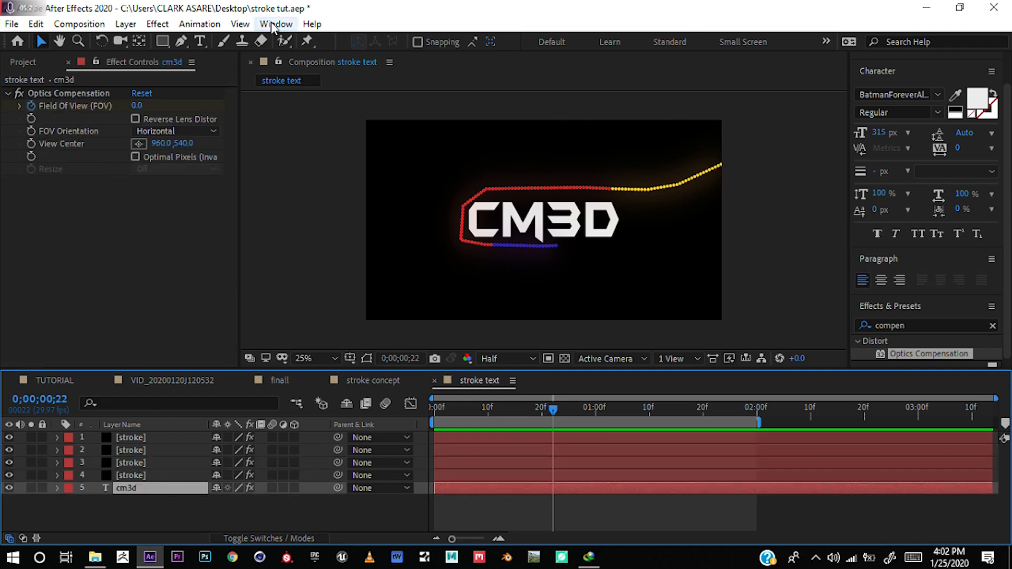
pyautogui.click(157, 24)
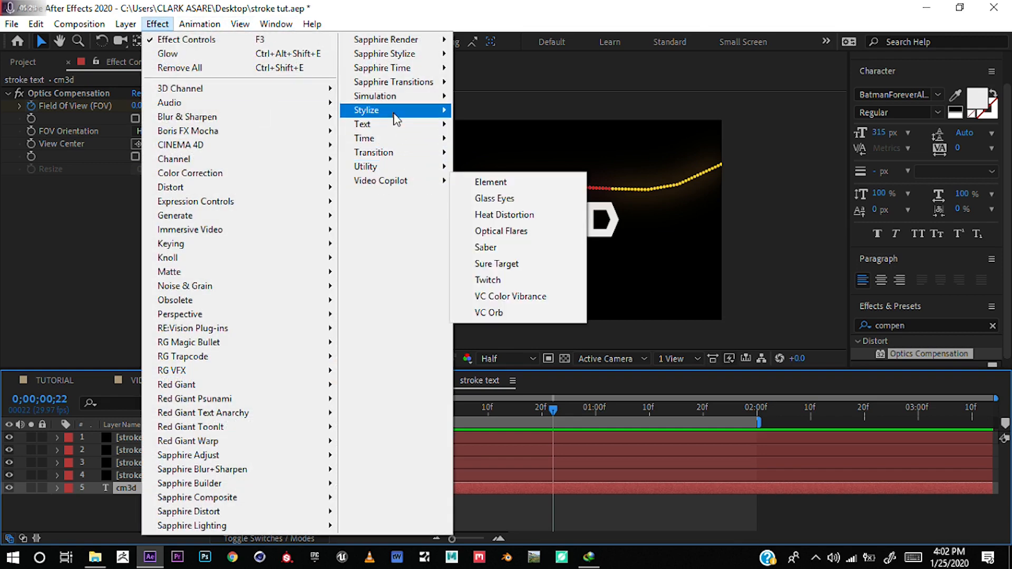
pyautogui.moveTo(395, 109)
pyautogui.click(492, 378)
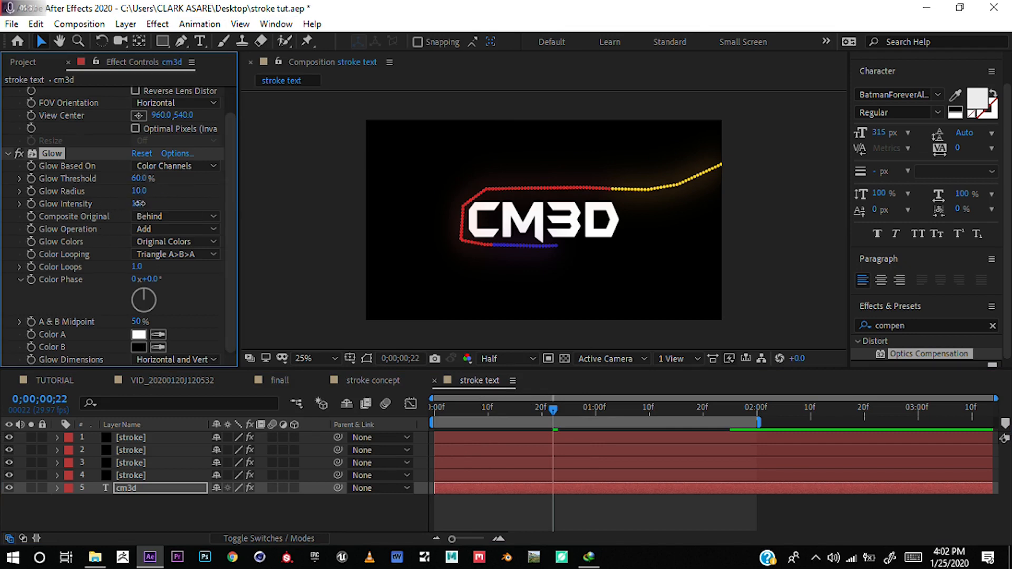
# Step: Set the cm3d layer's Glow Threshold to 25.9%, Glow Radius to 99 and Glow Intensity to 6.5
pyautogui.moveTo(140, 205); pyautogui.dragTo(390, 203)
pyautogui.moveTo(141, 191); pyautogui.dragTo(211, 188)
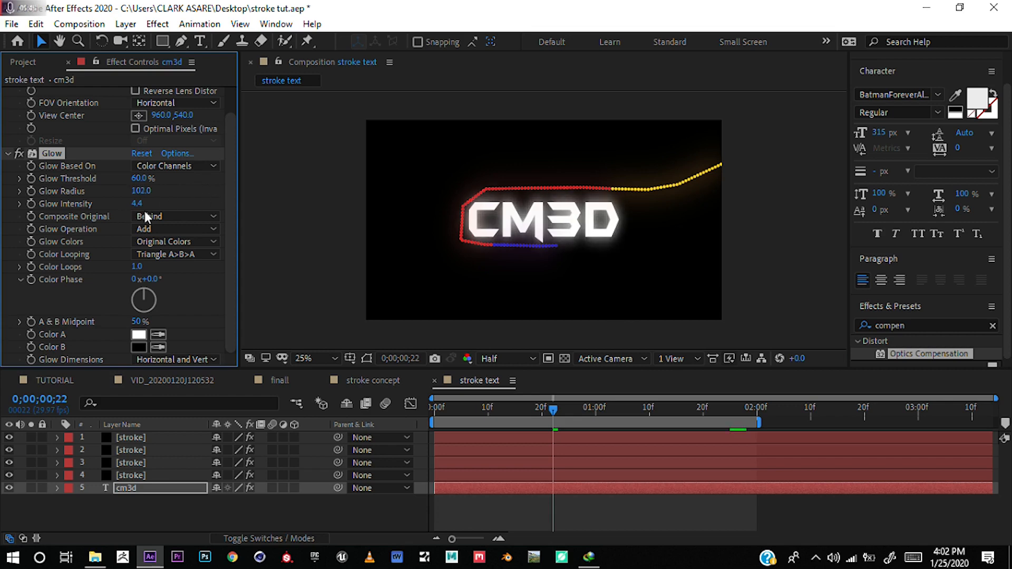
pyautogui.moveTo(152, 203); pyautogui.dragTo(200, 202)
pyautogui.moveTo(138, 182); pyautogui.dragTo(6, 195)
pyautogui.moveTo(140, 182); pyautogui.dragTo(177, 189)
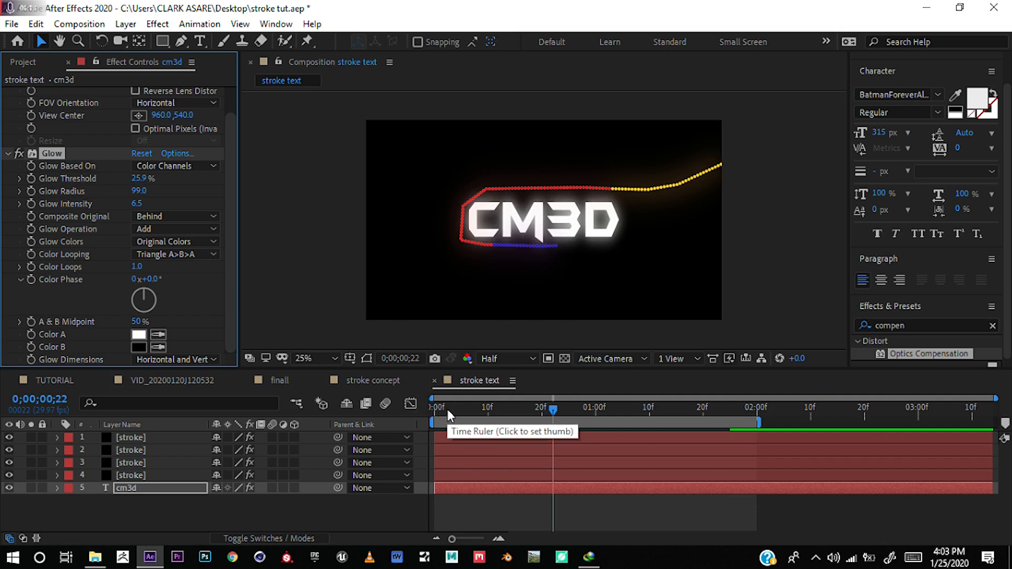
# Step: Keyframe the cm3d layer's Glow Intensity at 6.5 at 0;00;00;14 and reveal the layer's keyframed properties
pyautogui.click(430, 407)
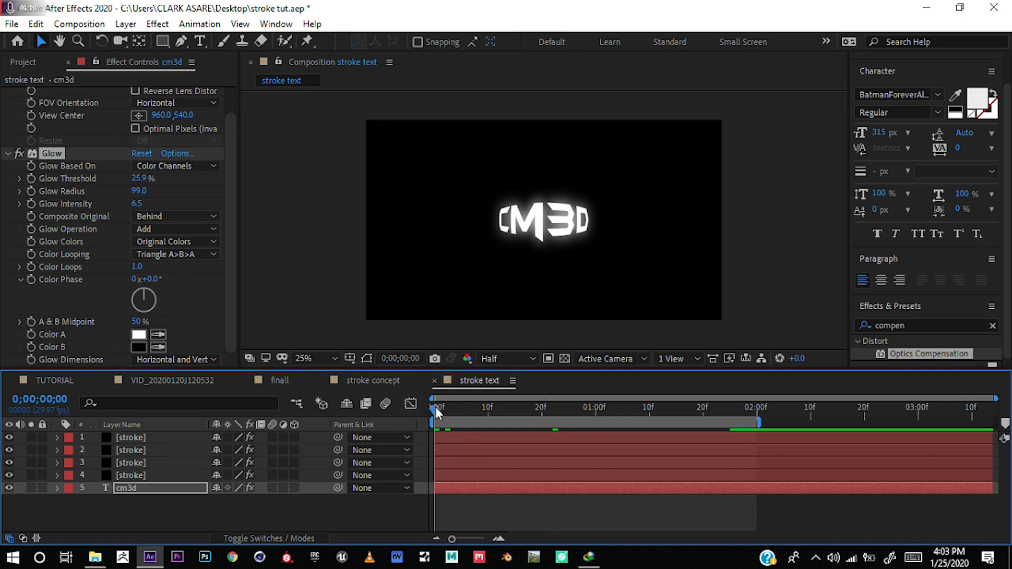
pyautogui.moveTo(435, 407); pyautogui.dragTo(510, 412)
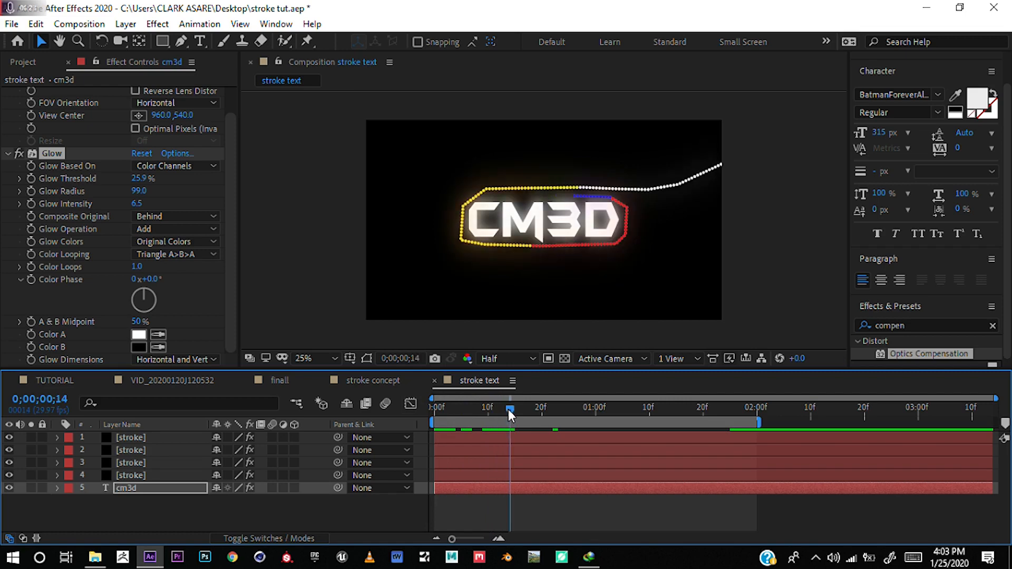
pyautogui.click(31, 201)
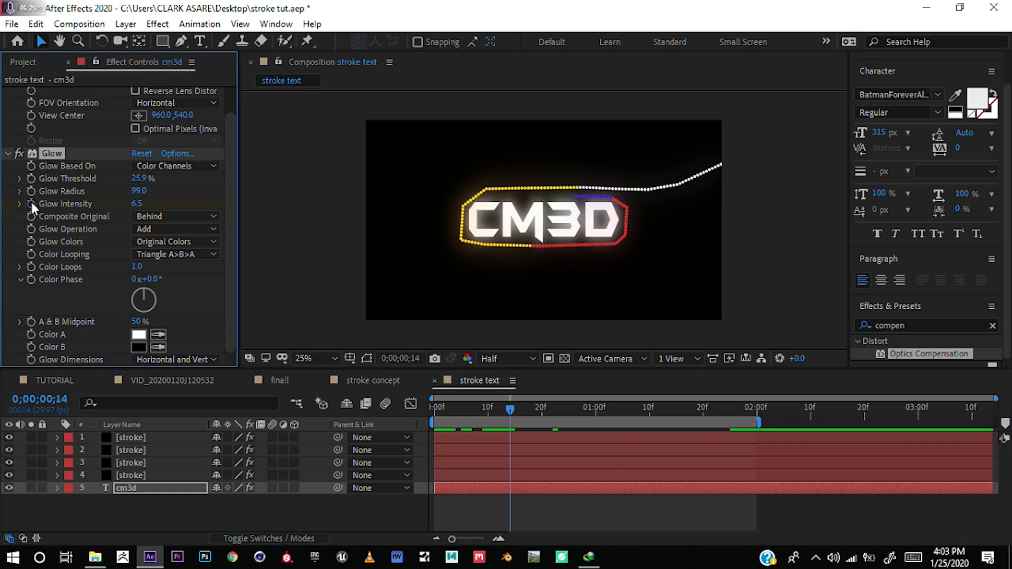
pyautogui.click(167, 492)
pyautogui.press('u')
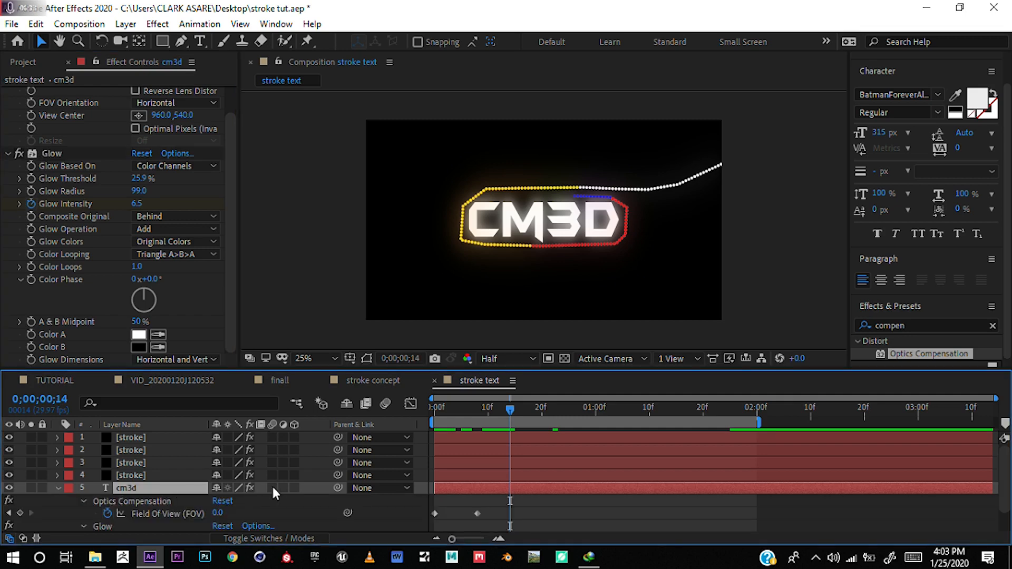
pyautogui.scroll(-2, 272, 489)
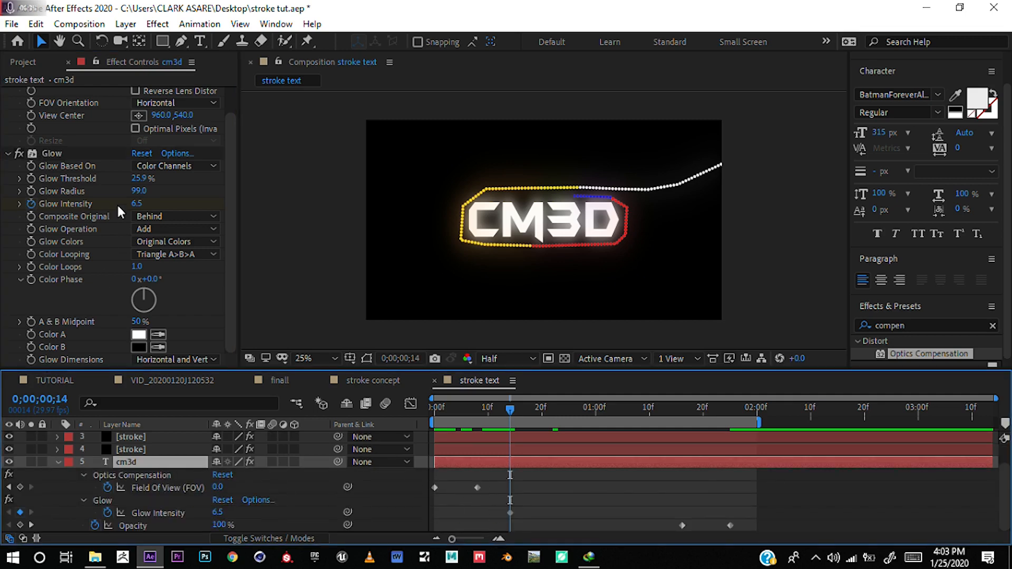
# Step: Keyframe the cm3d layer's Glow Intensity at 0 at 0;00;00;11 and return to the first frame
pyautogui.moveTo(511, 410)
pyautogui.mouseDown()
pyautogui.moveTo(466, 422)
pyautogui.moveTo(494, 420)
pyautogui.mouseUp()
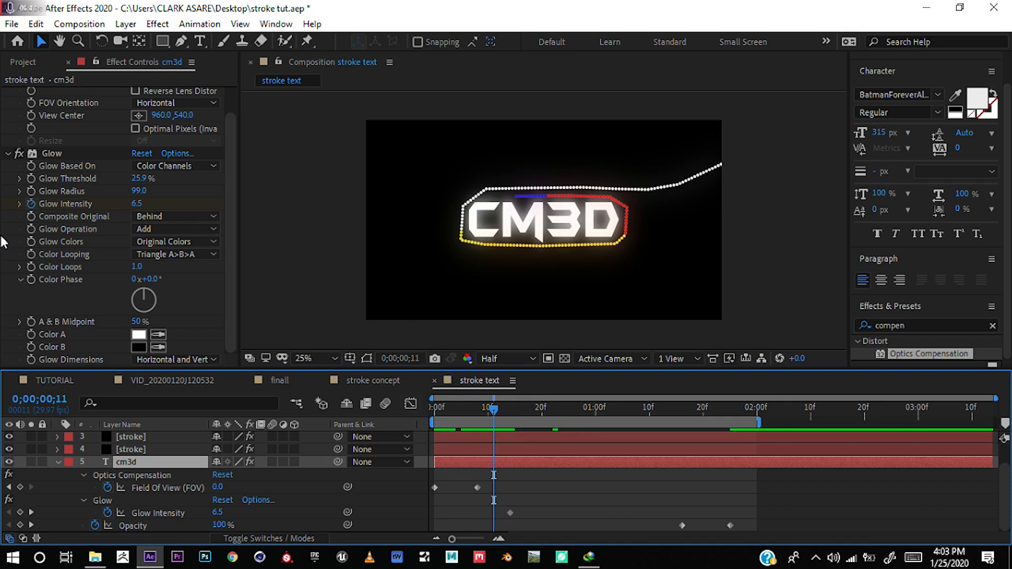
pyautogui.click(136, 204)
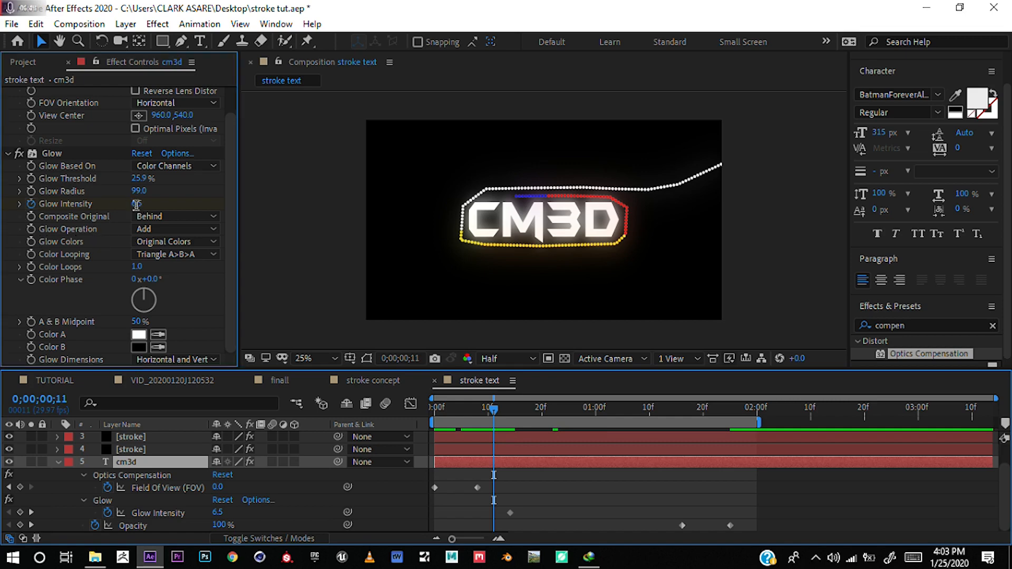
pyautogui.write('0')
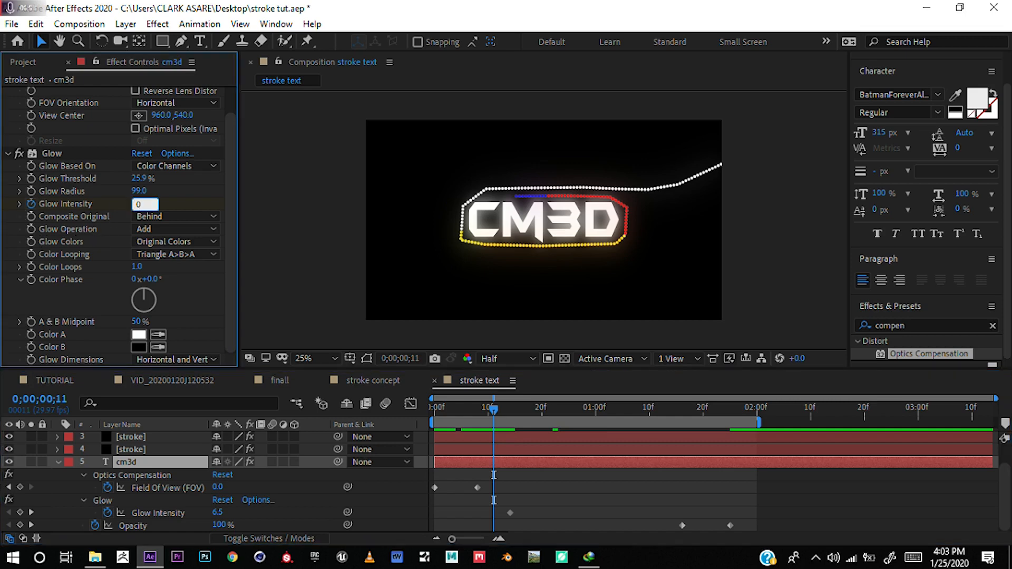
pyautogui.press('Return')
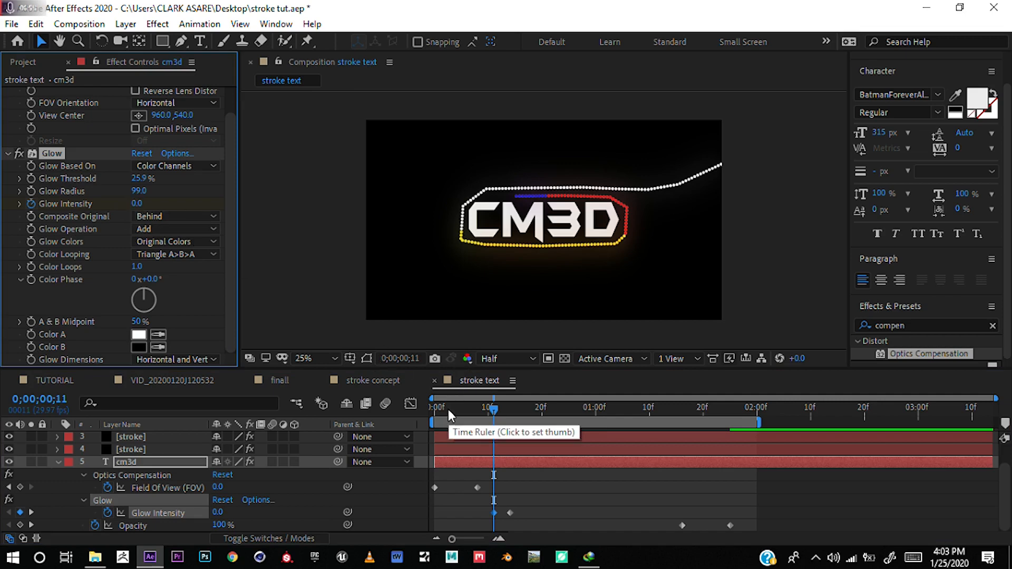
pyautogui.moveTo(448, 409); pyautogui.dragTo(436, 409)
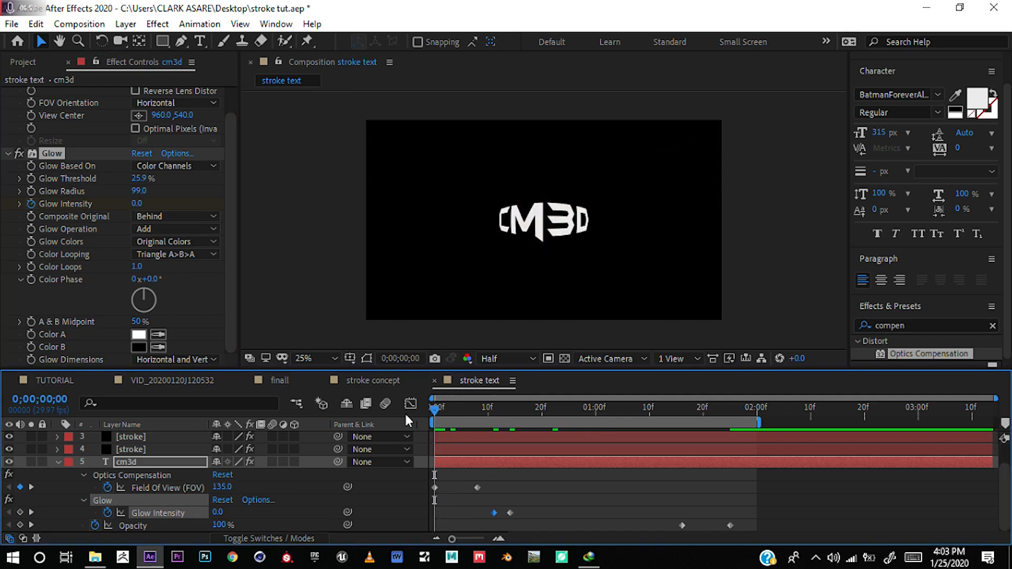
# Step: Keyframe the cm3d layer's Glow Intensity at 0 at 0;00;00;15, and go back to the composition's start
pyautogui.click(516, 416)
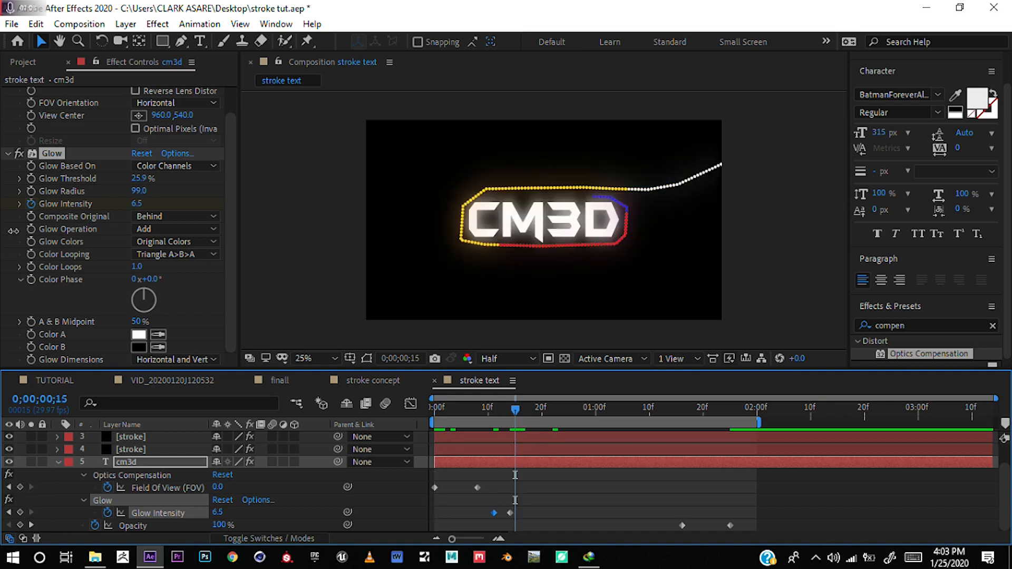
pyautogui.click(133, 205)
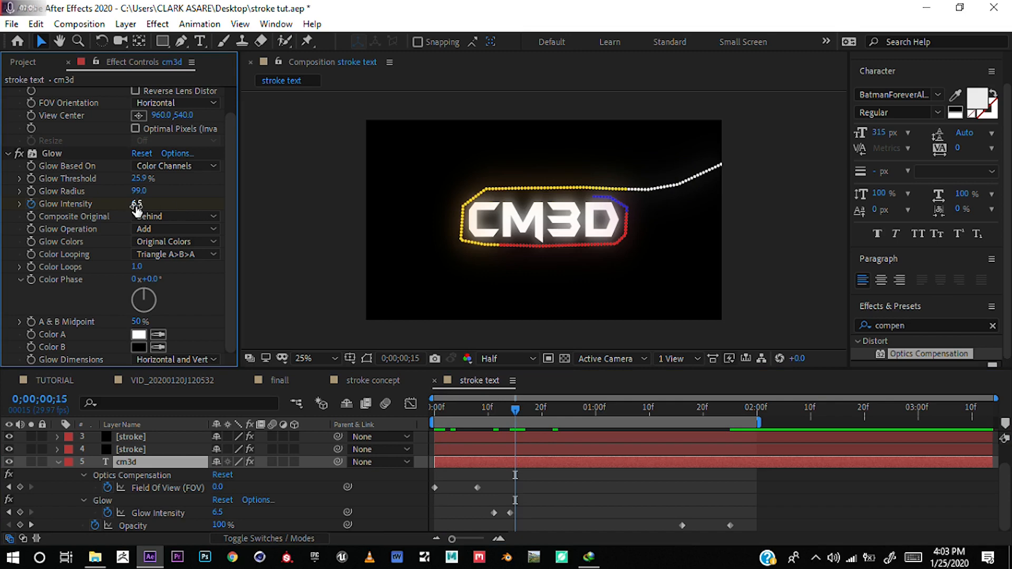
pyautogui.click(138, 205)
pyautogui.write('0')
pyautogui.press('Return')
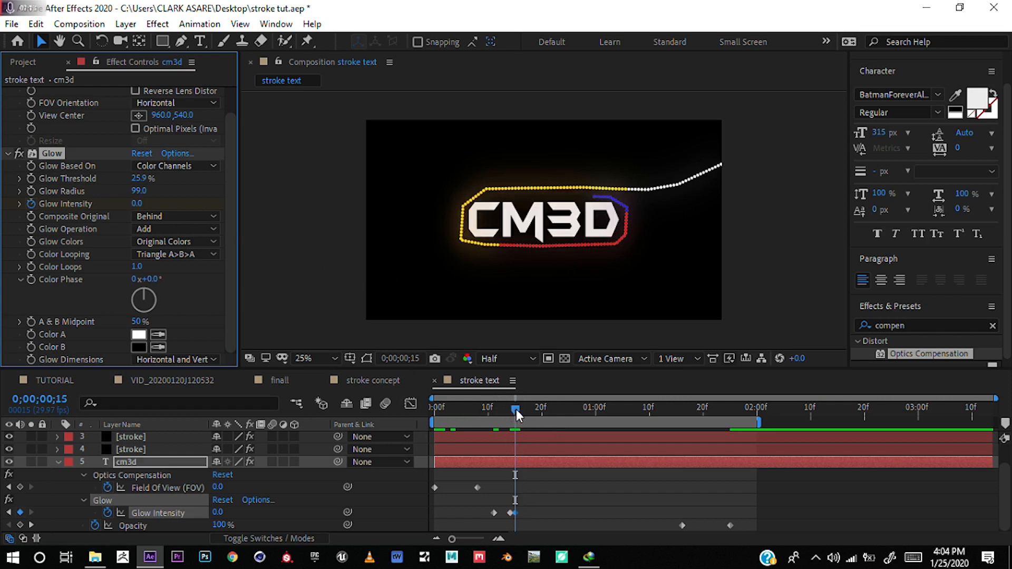
pyautogui.moveTo(517, 410); pyautogui.dragTo(414, 408)
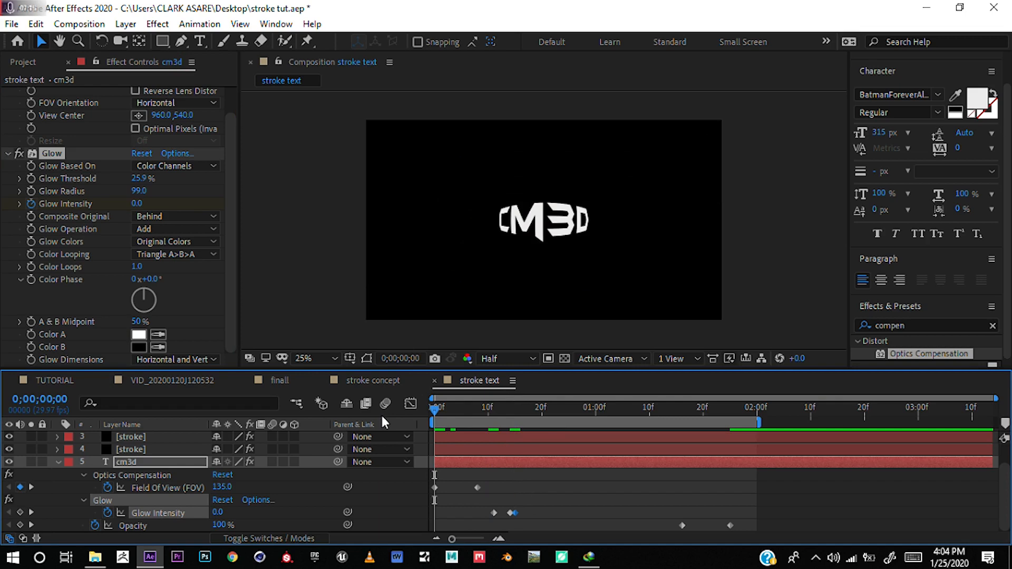
# Step: Move the cm3d layer's last Glow Intensity keyframe to 0;00;00;19, playing the animation from the start to check the timing
pyautogui.press('space')
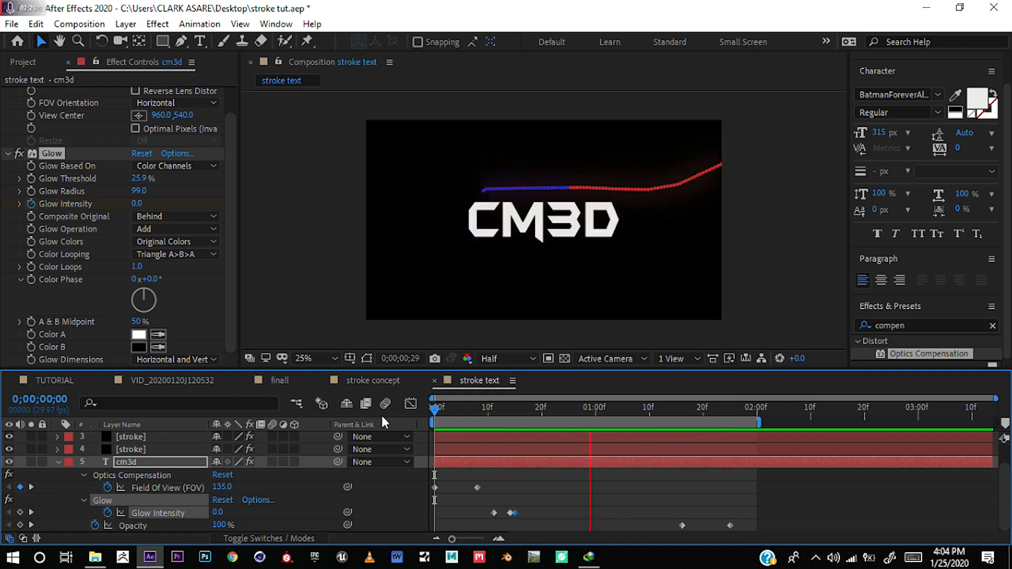
pyautogui.press('space')
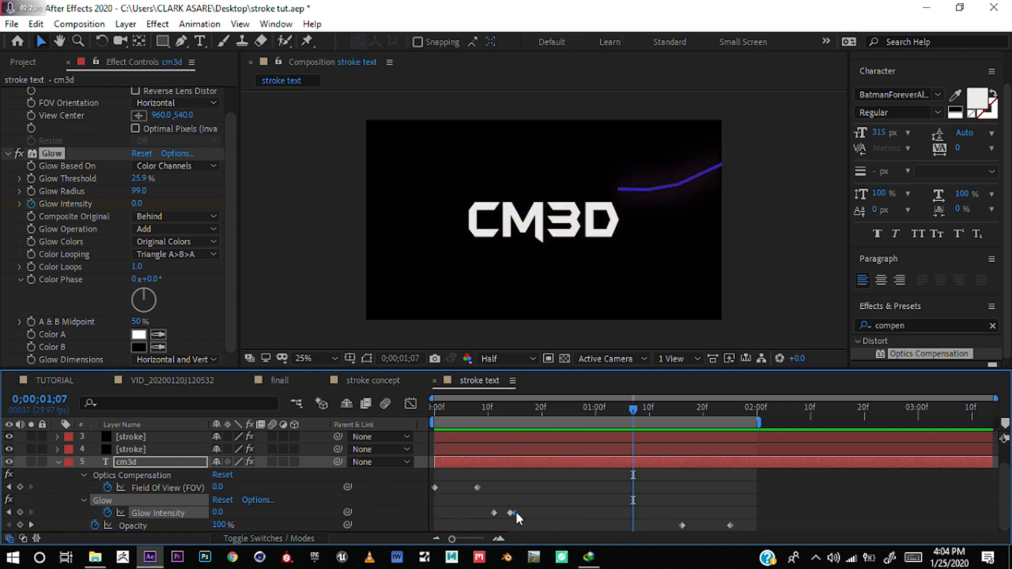
pyautogui.click(524, 512)
pyautogui.moveTo(447, 409); pyautogui.dragTo(418, 409)
pyautogui.press('space')
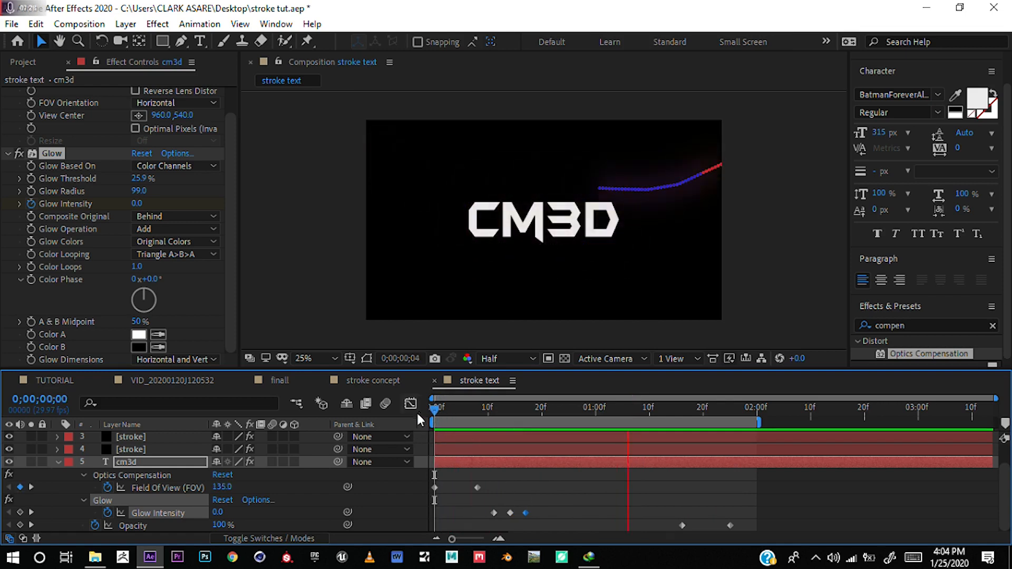
pyautogui.press('space')
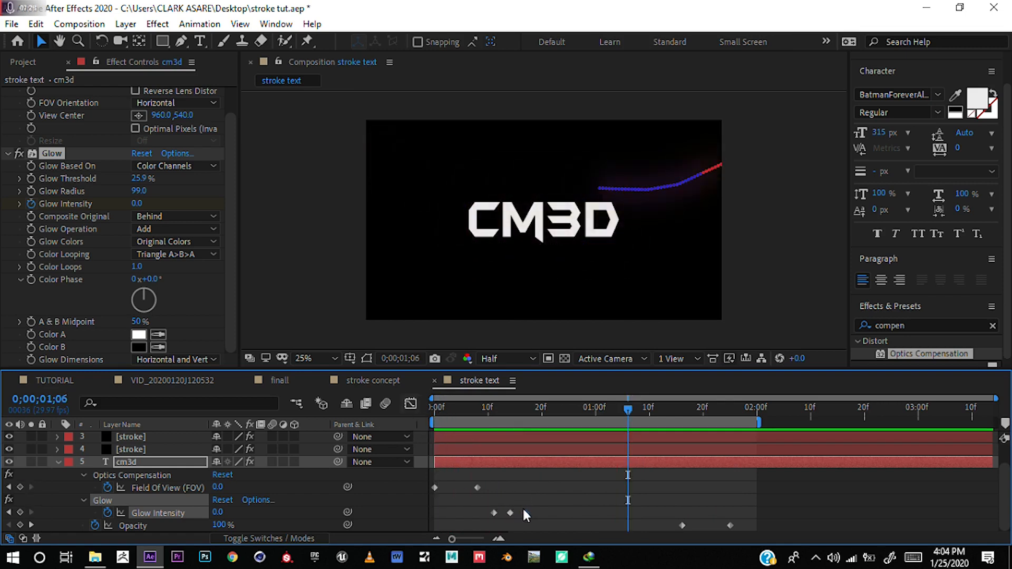
pyautogui.moveTo(524, 511); pyautogui.dragTo(536, 511)
pyautogui.moveTo(447, 413); pyautogui.dragTo(417, 410)
pyautogui.press('space')
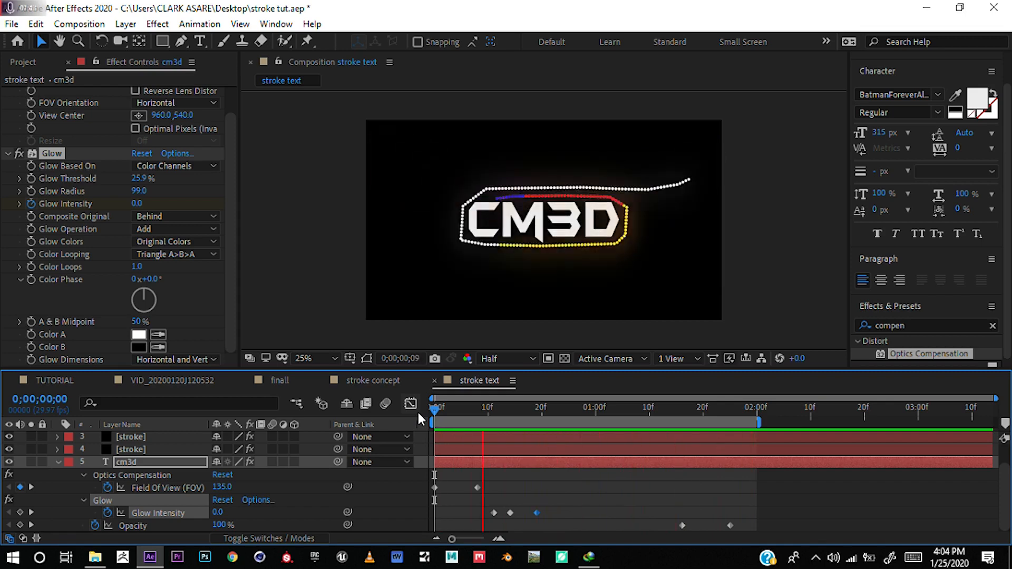
pyautogui.press('space')
# Step: Find the CC Light Sweep effect and apply it to the cm3d layer
pyautogui.click(147, 463)
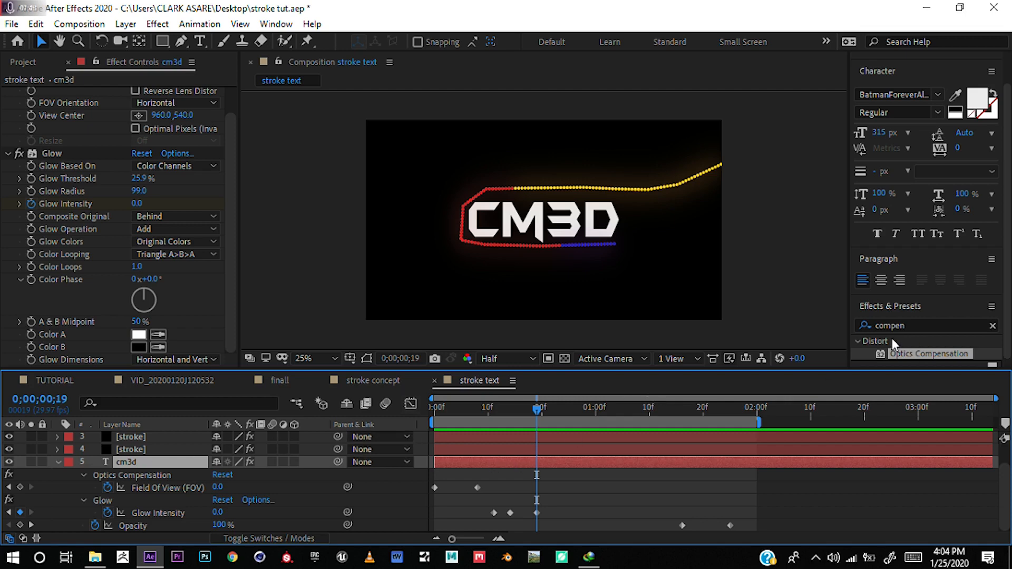
pyautogui.click(917, 322)
pyautogui.doubleClick(901, 325)
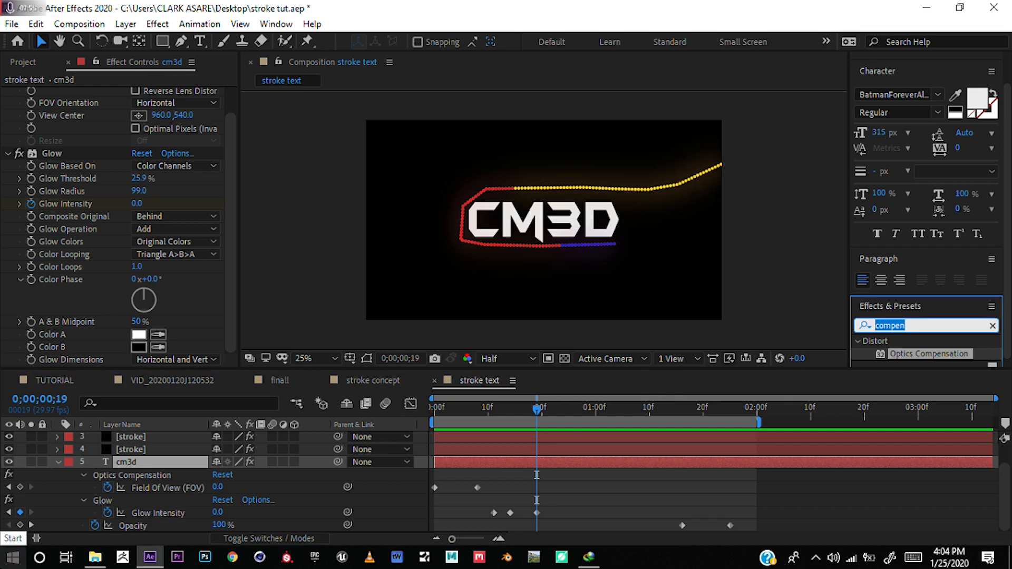
pyautogui.write('light')
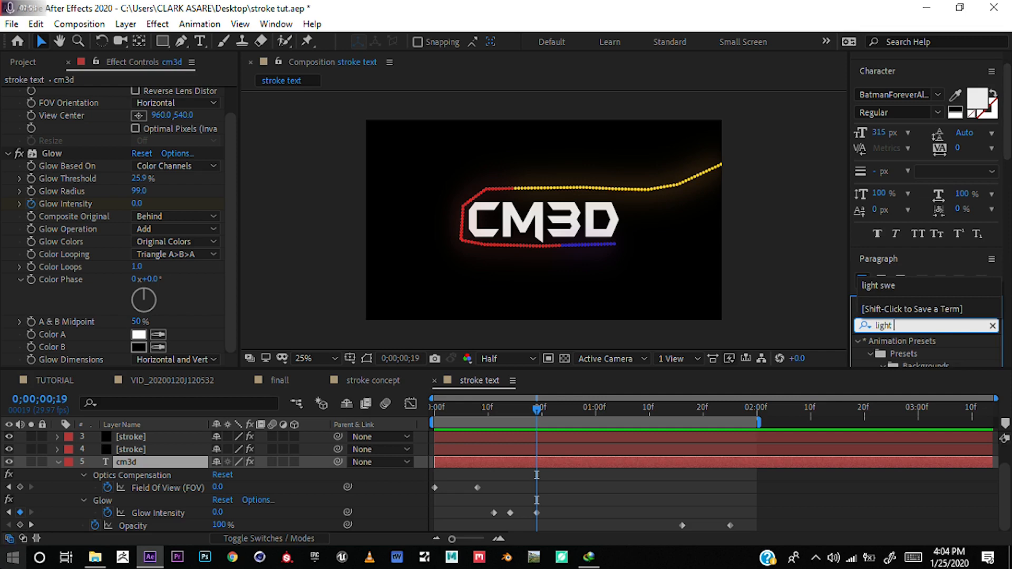
pyautogui.write(' sweep')
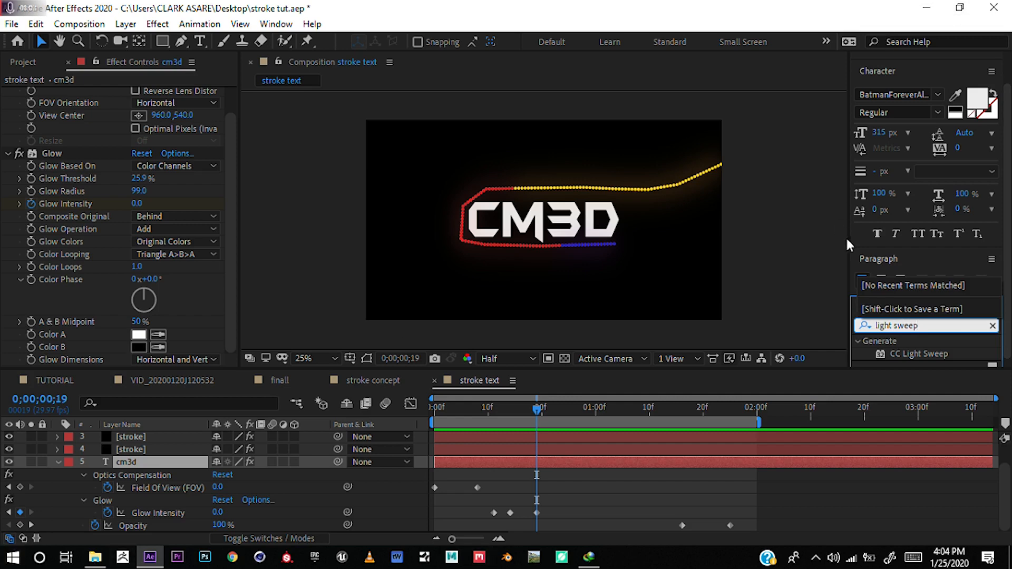
pyautogui.moveTo(884, 353); pyautogui.dragTo(129, 462)
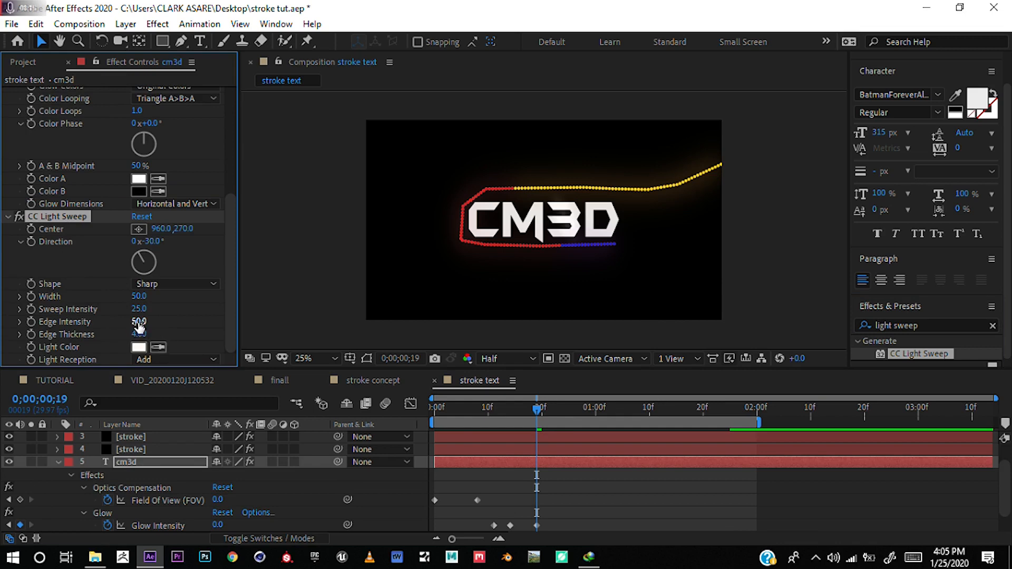
# Step: Set CC Light Sweep's Edge Intensity to 130 and preview the animation from the first frame
pyautogui.moveTo(139, 321); pyautogui.dragTo(189, 316)
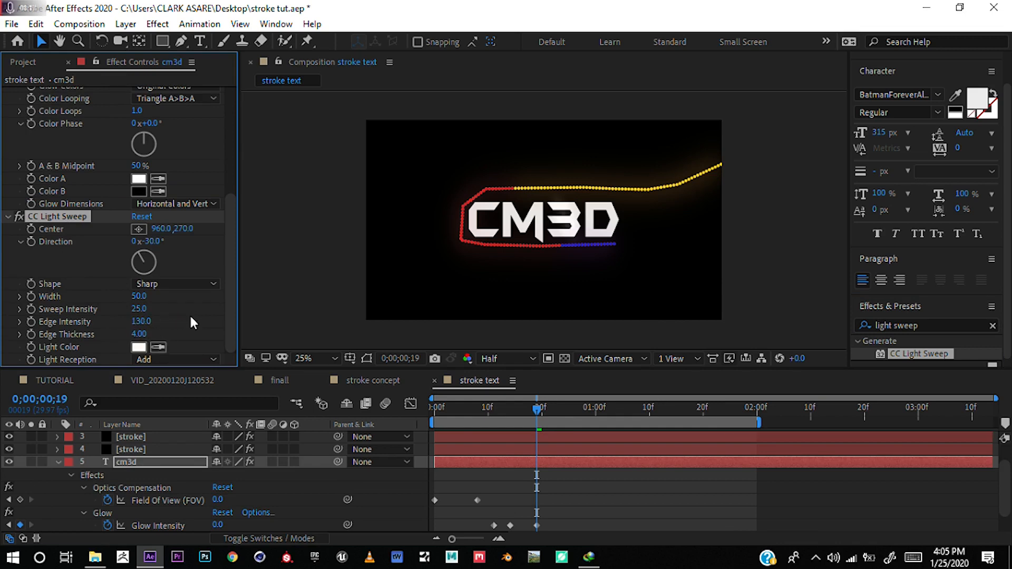
pyautogui.moveTo(470, 404); pyautogui.dragTo(381, 409)
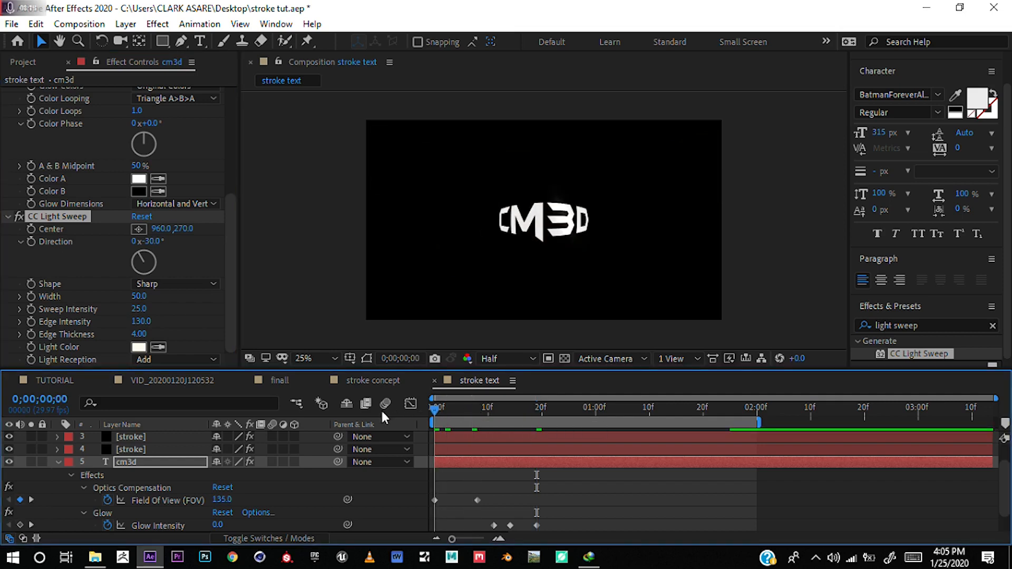
pyautogui.press('space')
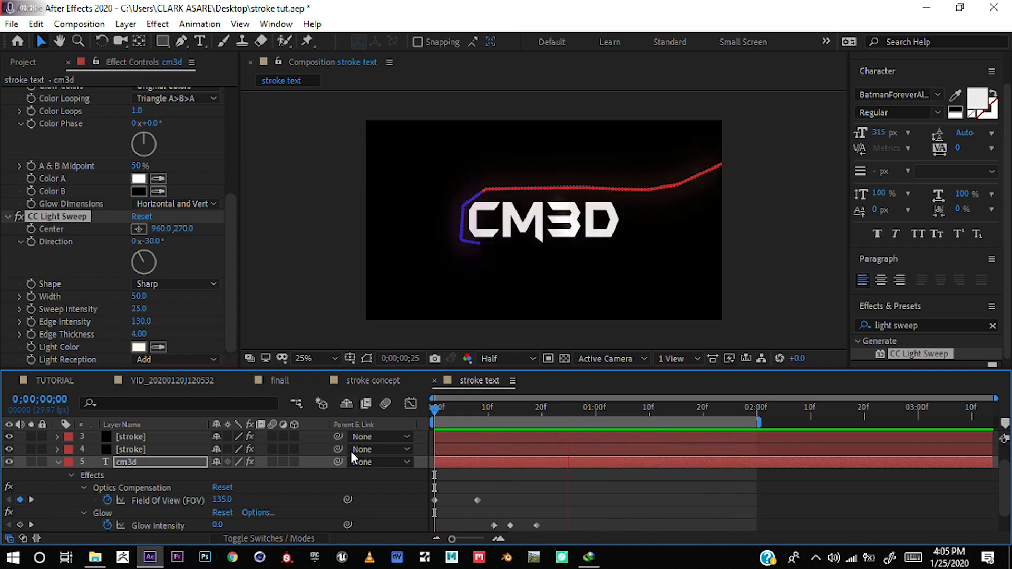
pyautogui.press('space')
# Step: Reduce the cm3d layer's Glow Radius to 87, judging it at 0;00;00;14, and preview the animation from the start
pyautogui.click(142, 519)
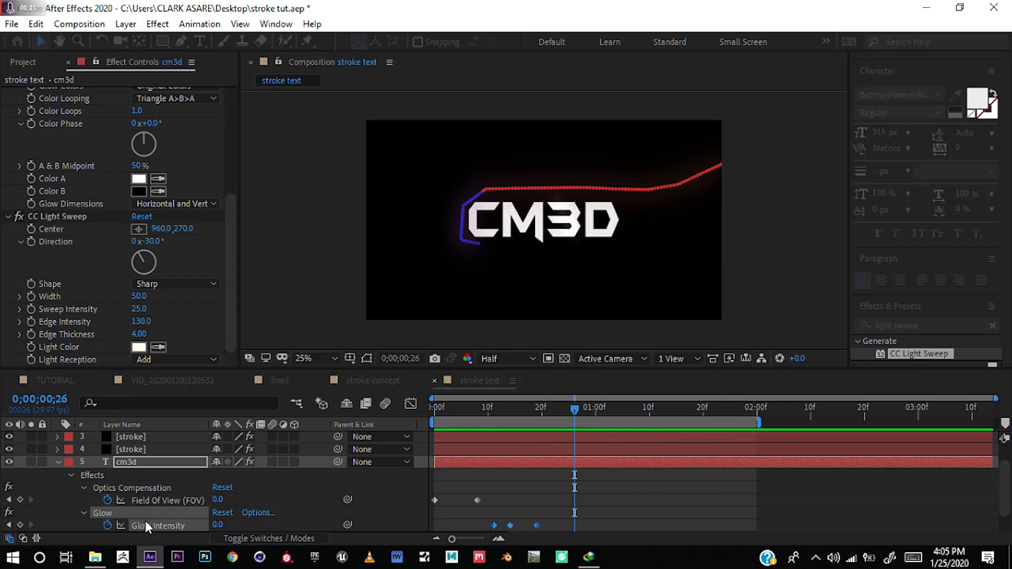
pyautogui.scroll(5, 63, 125)
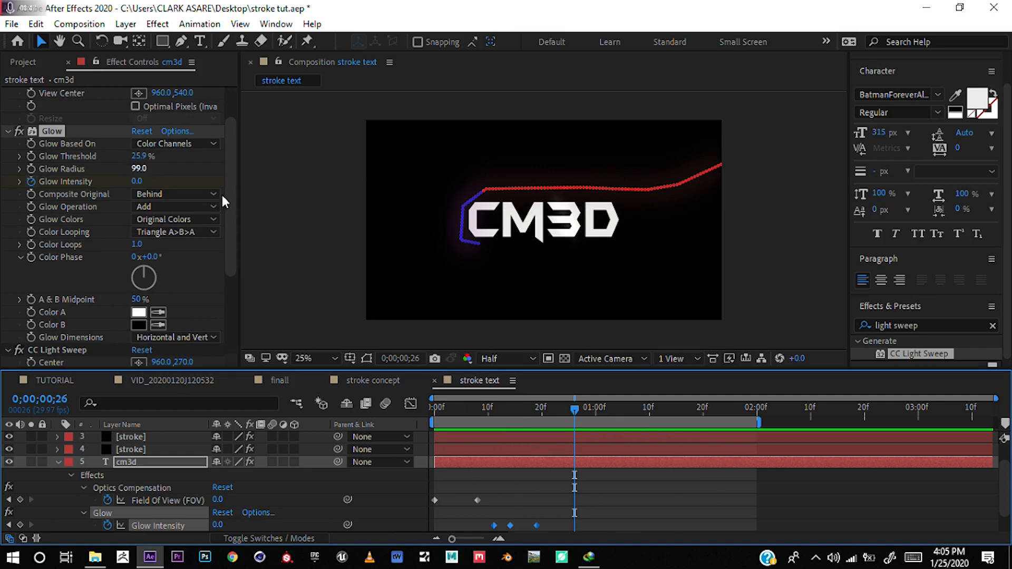
pyautogui.click(505, 408)
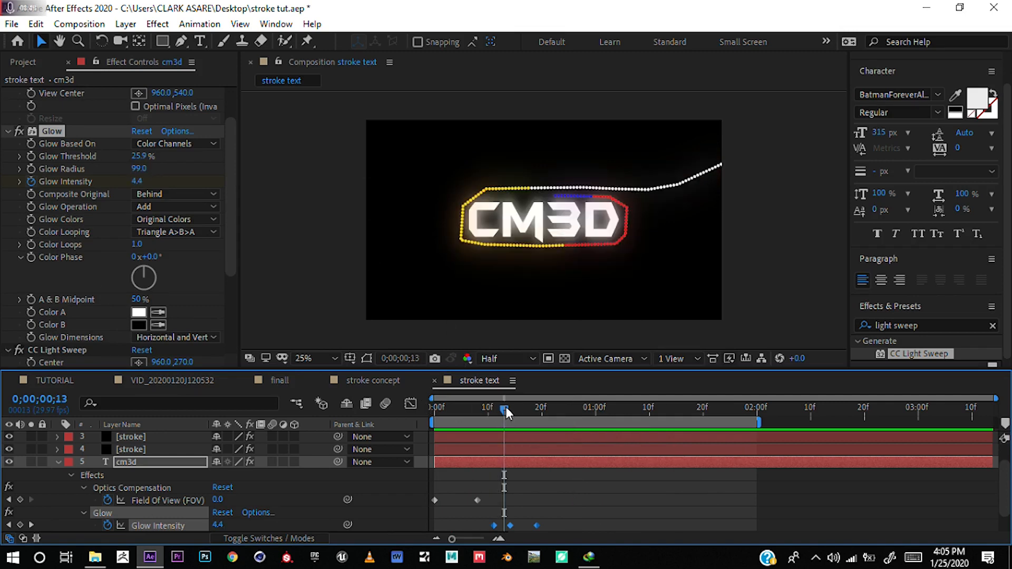
pyautogui.click(508, 407)
pyautogui.moveTo(136, 181)
pyautogui.mouseDown()
pyautogui.moveTo(138, 168)
pyautogui.moveTo(122, 170)
pyautogui.mouseUp()
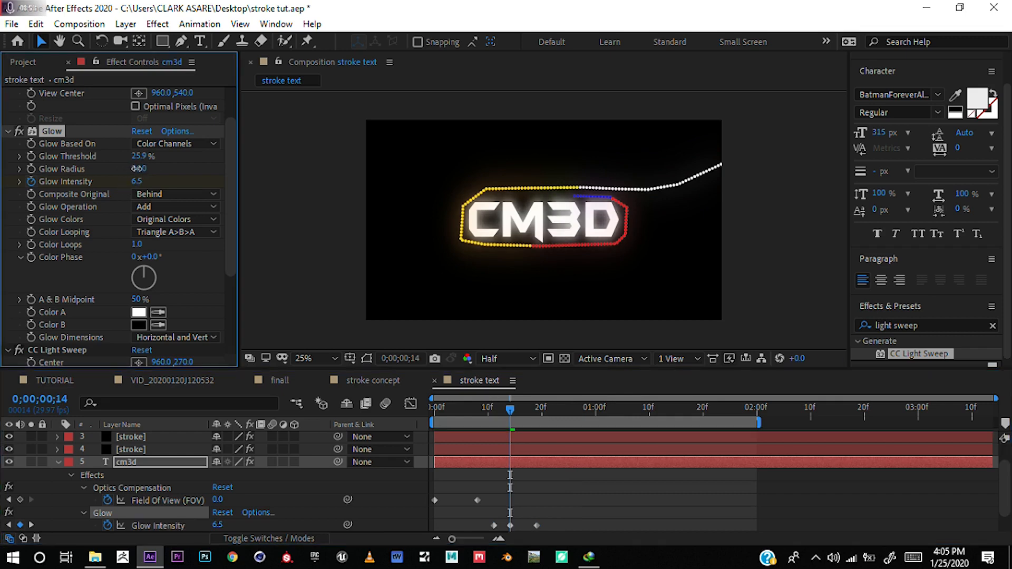
pyautogui.moveTo(160, 166); pyautogui.dragTo(126, 167)
pyautogui.click(431, 407)
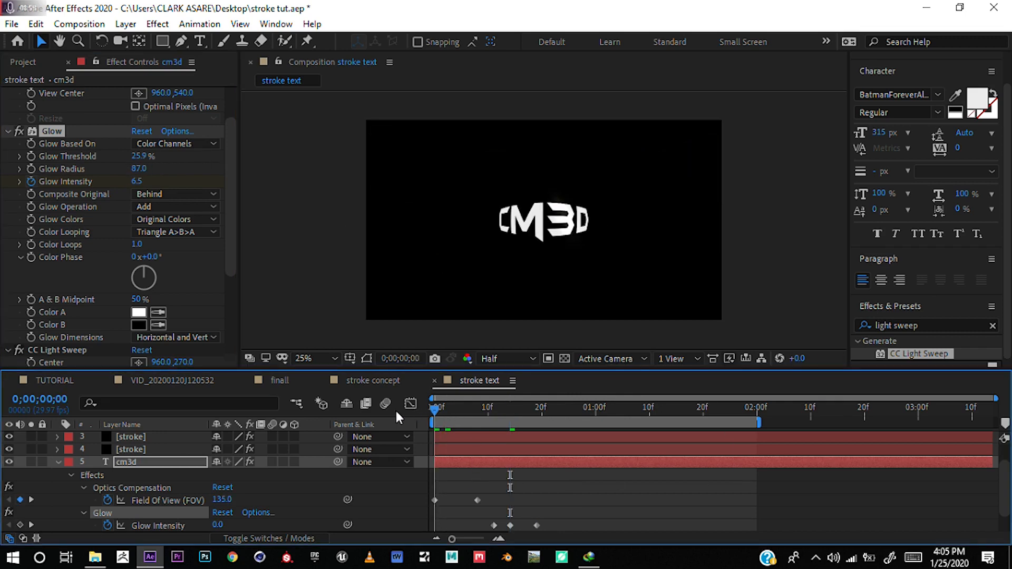
pyautogui.press('space')
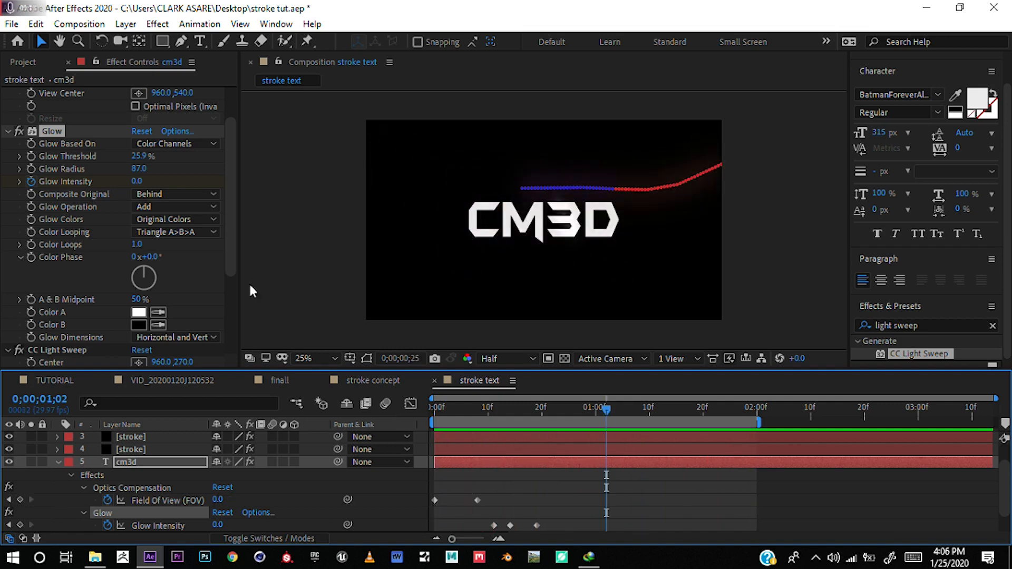
# Step: Duplicate the cm3d layer's Glow effect with the copy's Glow Threshold at 30.2%, and preview the animation from the start
pyautogui.click(53, 131)
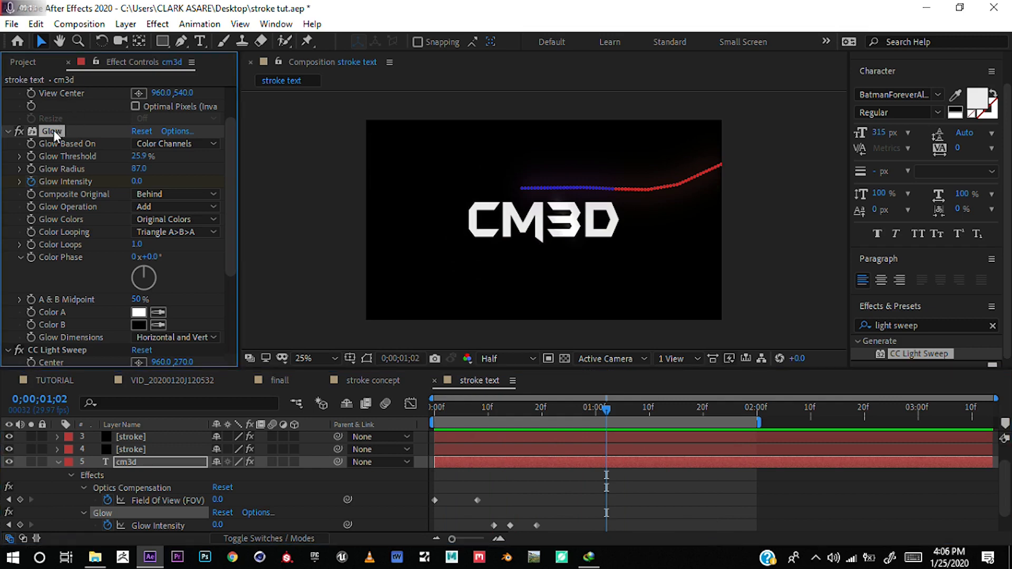
pyautogui.hotkey('ctrl', 'd')
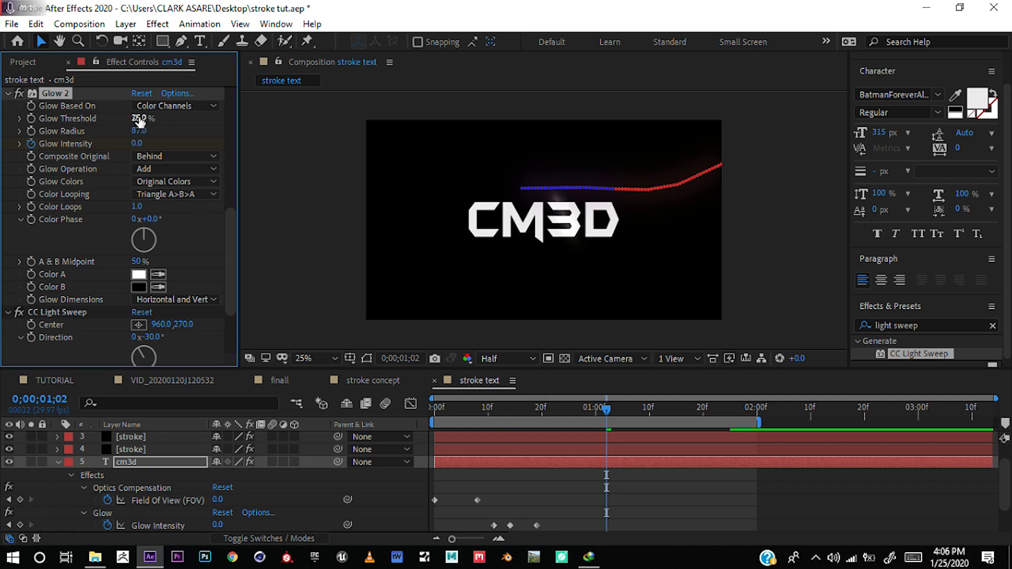
pyautogui.moveTo(138, 118); pyautogui.dragTo(161, 118)
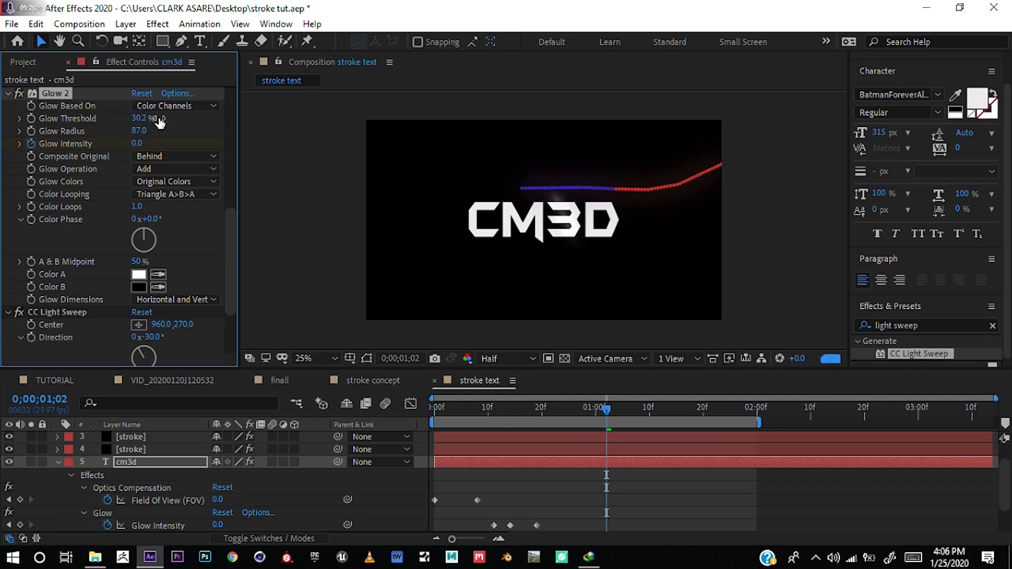
pyautogui.click(514, 410)
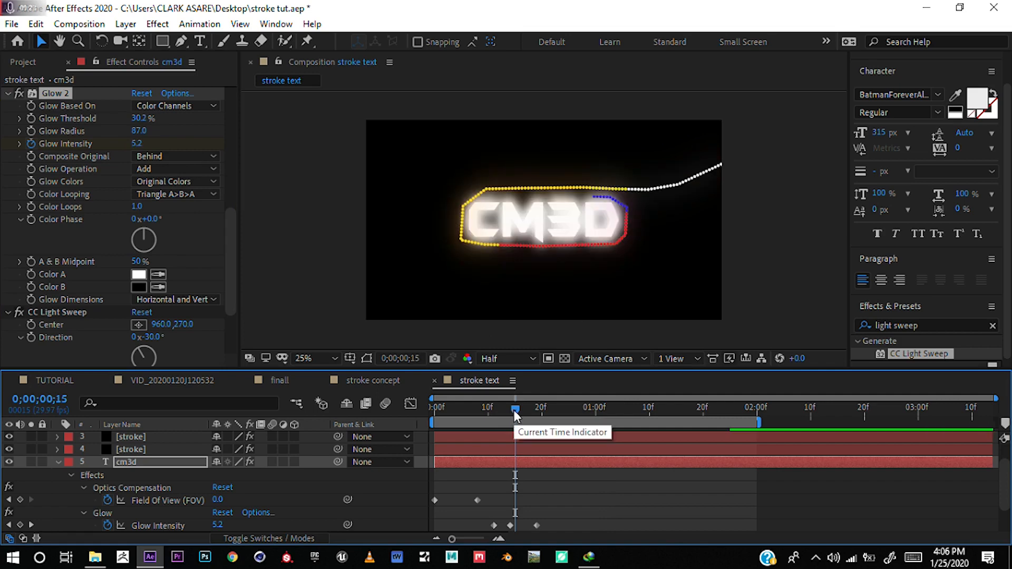
pyautogui.moveTo(514, 409); pyautogui.dragTo(375, 415)
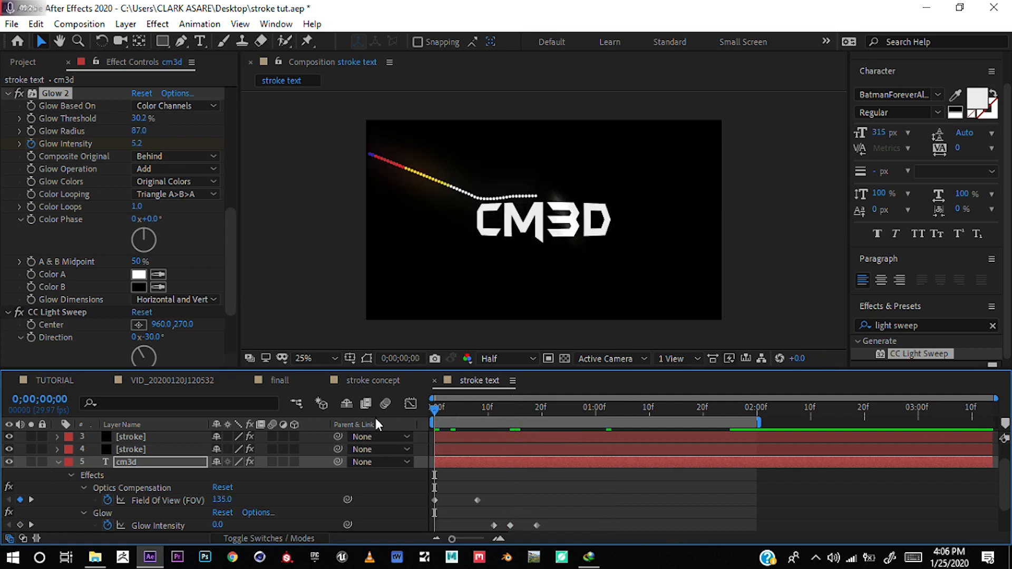
pyautogui.press('space')
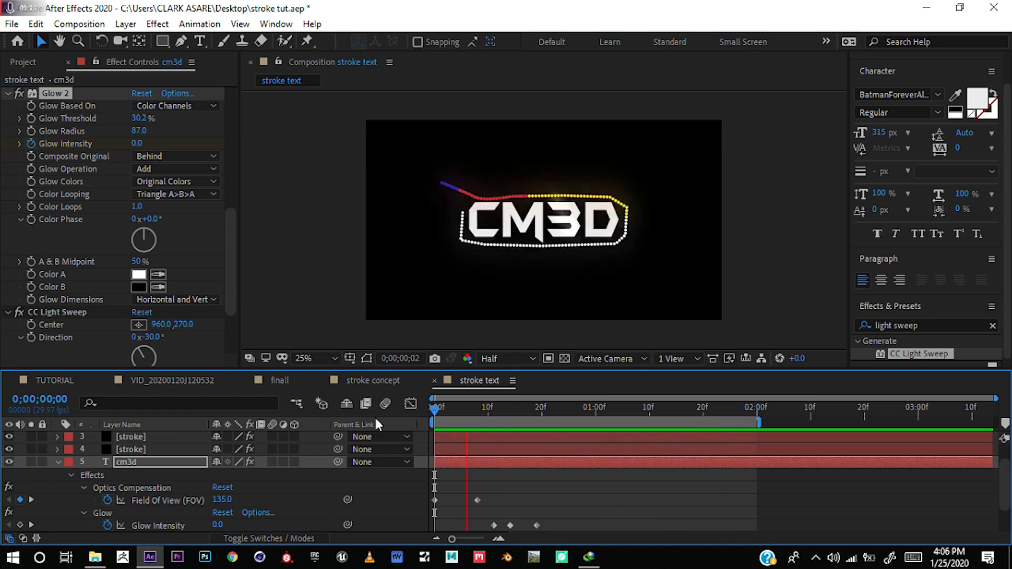
pyautogui.press('space')
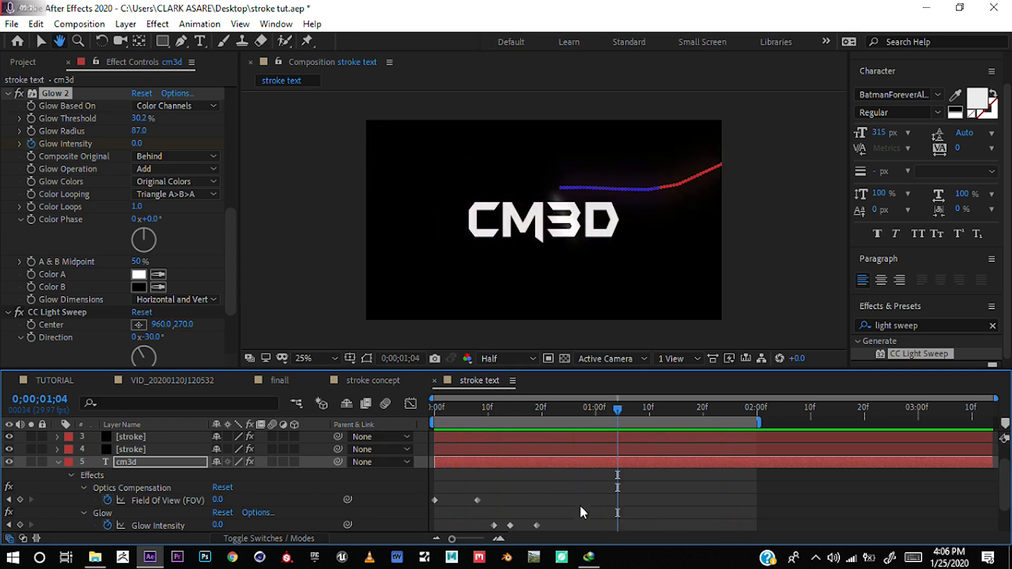
# Step: Apply Easy Ease to the three Glow Intensity keyframes of the cm3d layer's first Glow effect and preview the animation
pyautogui.moveTo(572, 509); pyautogui.dragTo(478, 529)
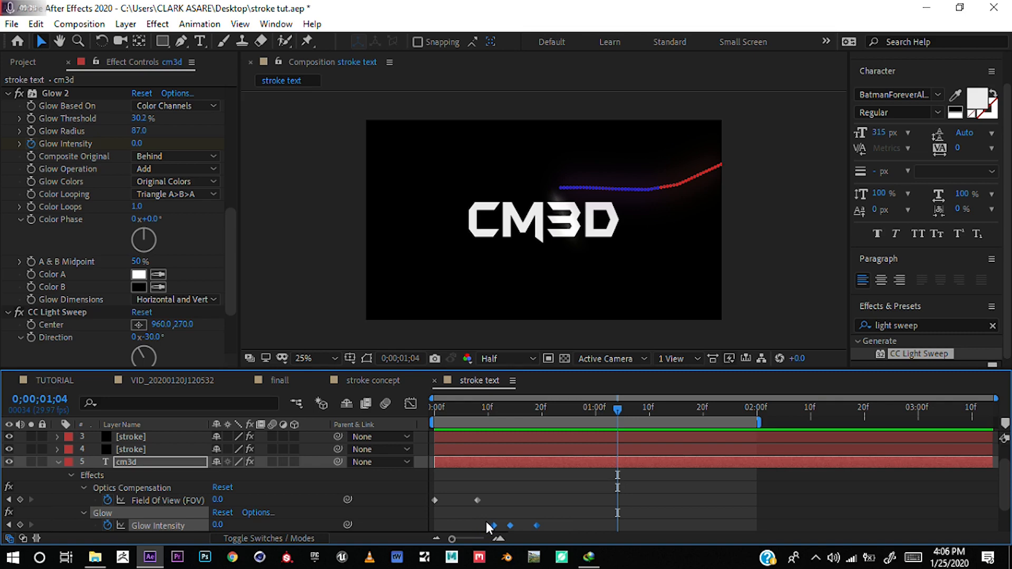
pyautogui.press('F9')
pyautogui.click(434, 409)
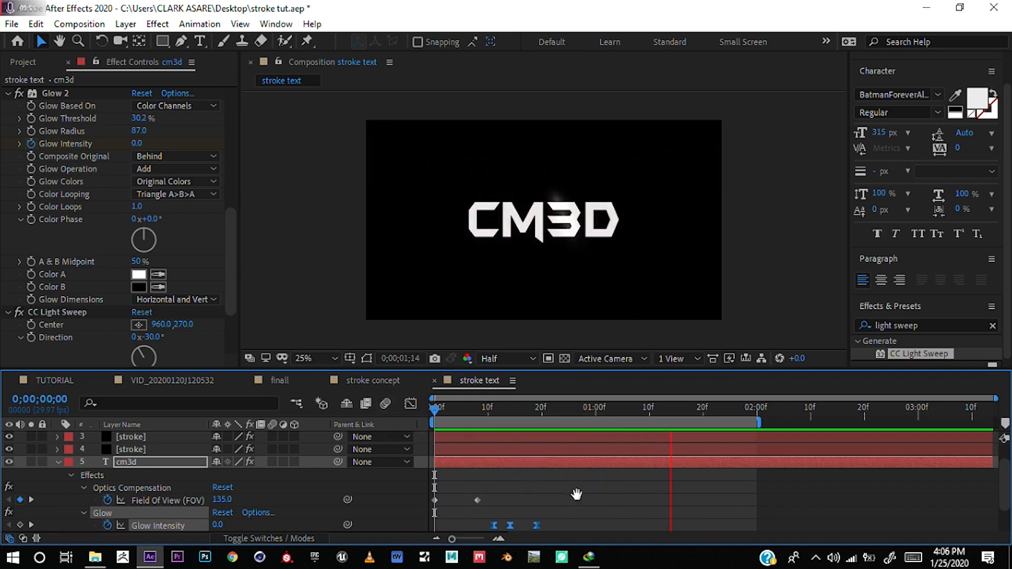
pyautogui.press('space')
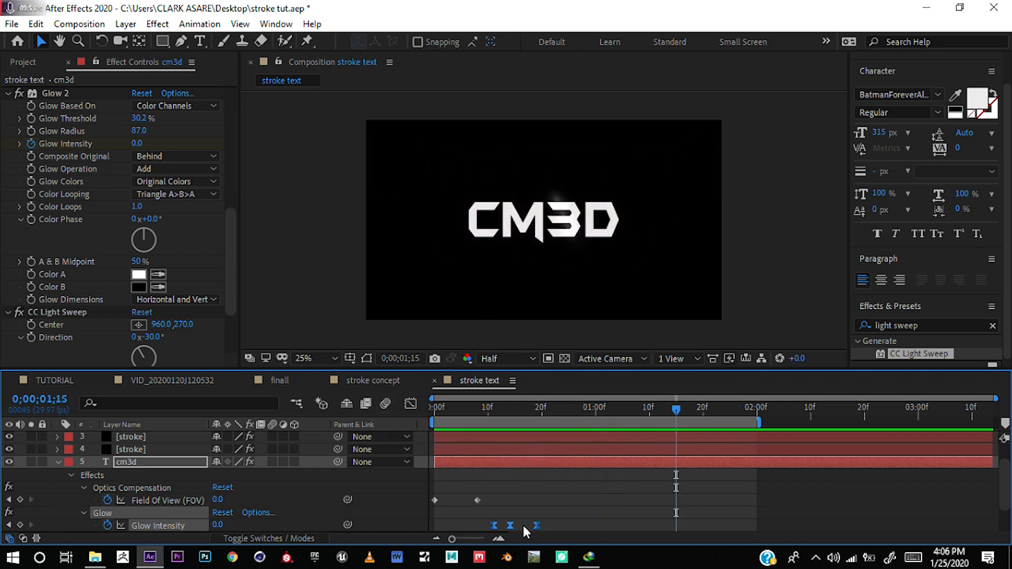
# Step: Shift the three eased Glow Intensity keyframes one frame later and preview the animation from the start
pyautogui.moveTo(514, 525); pyautogui.dragTo(518, 527)
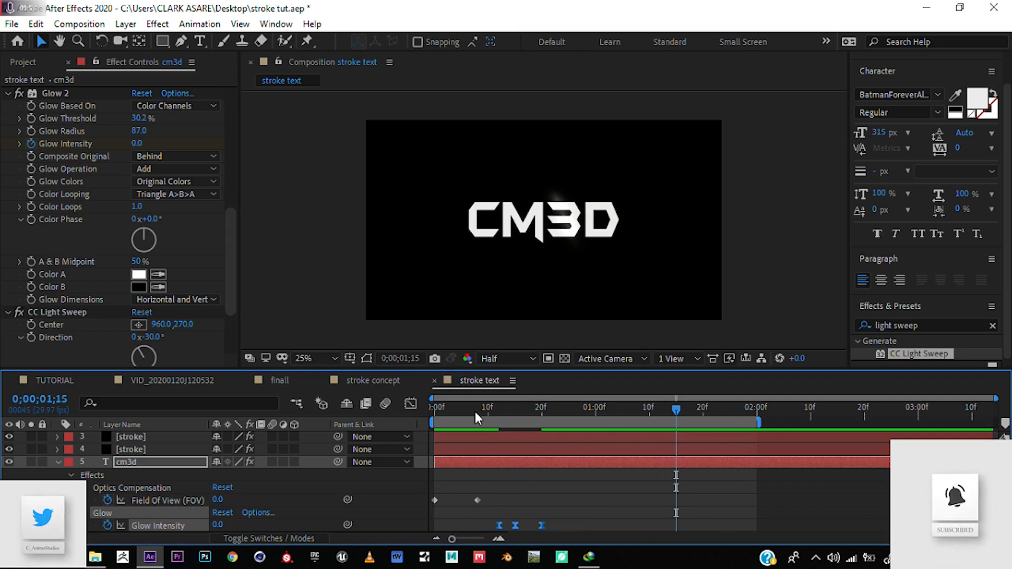
pyautogui.press('Home')
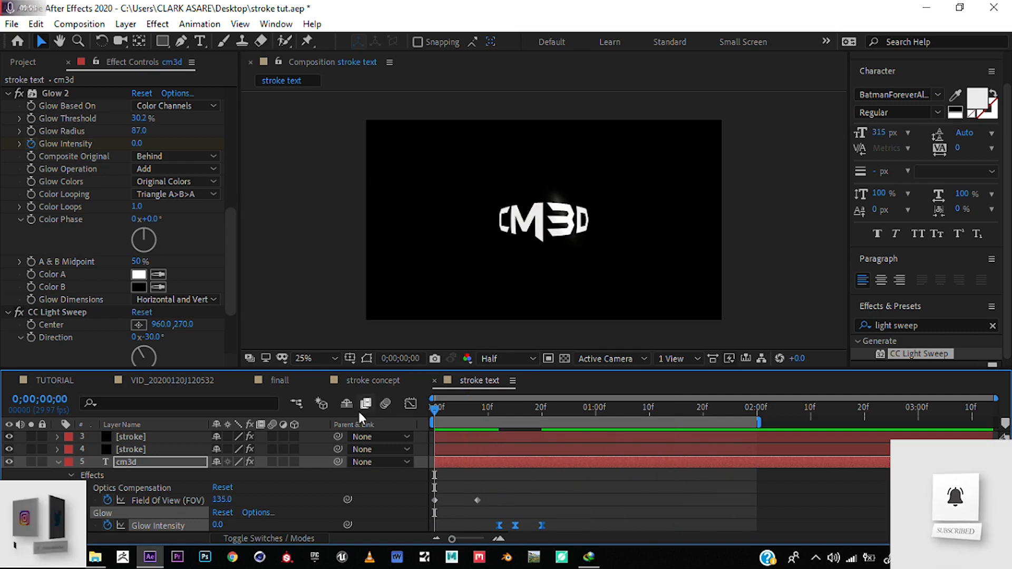
pyautogui.press('space')
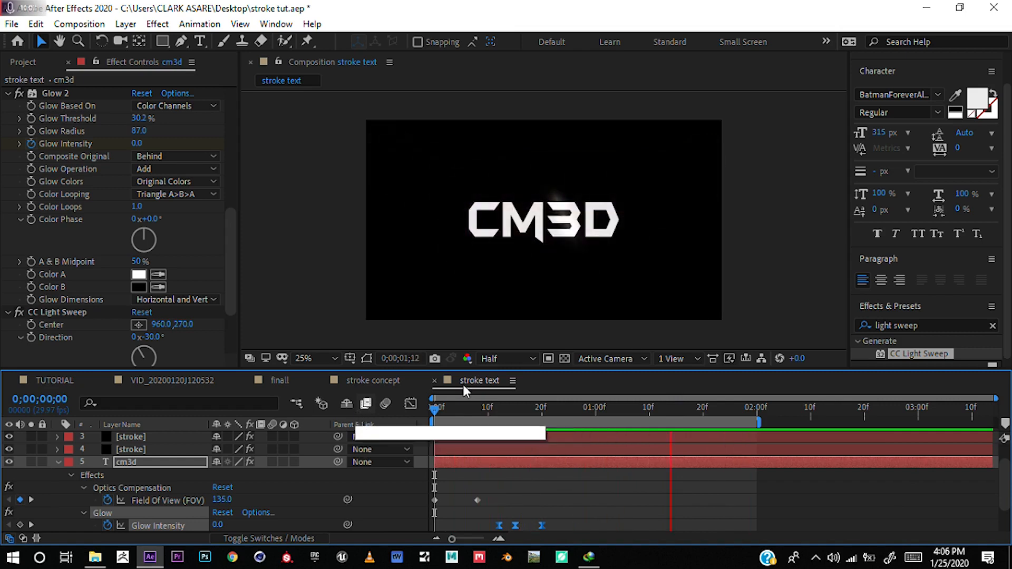
pyautogui.press('space')
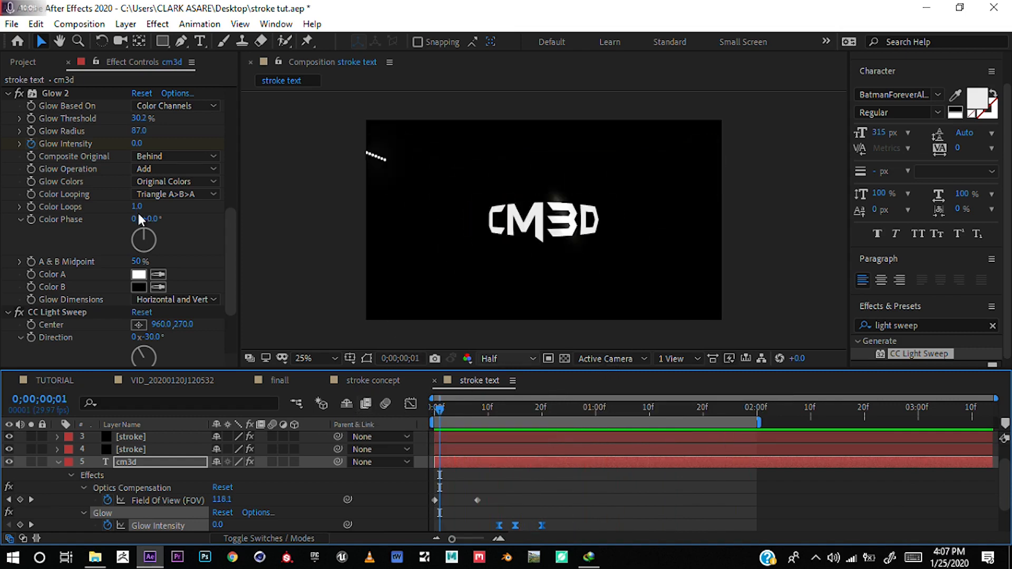
# Step: Show the project's items and the uppermost layers of the stroke text composition
pyautogui.click(22, 62)
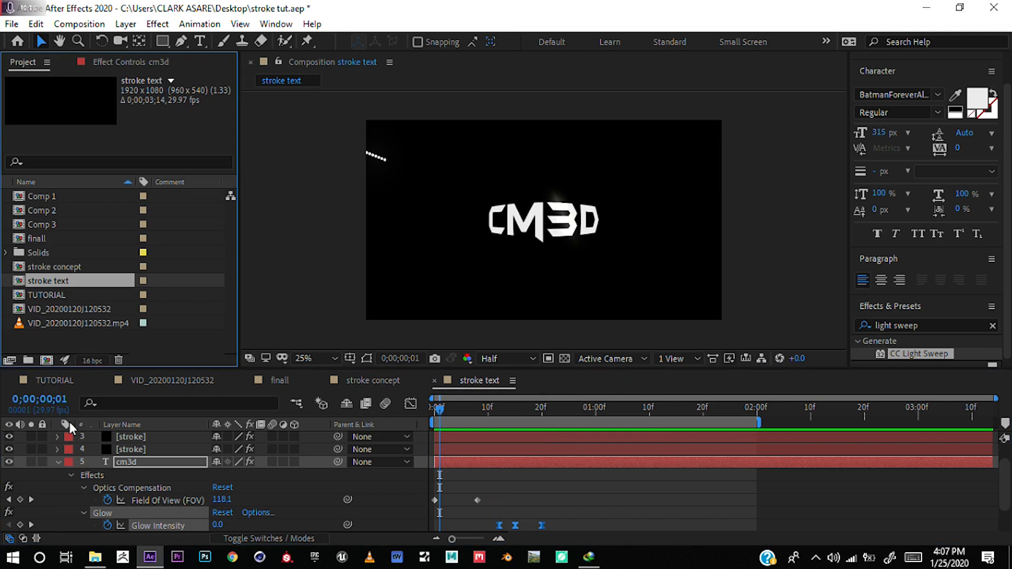
pyautogui.scroll(2, 60, 436)
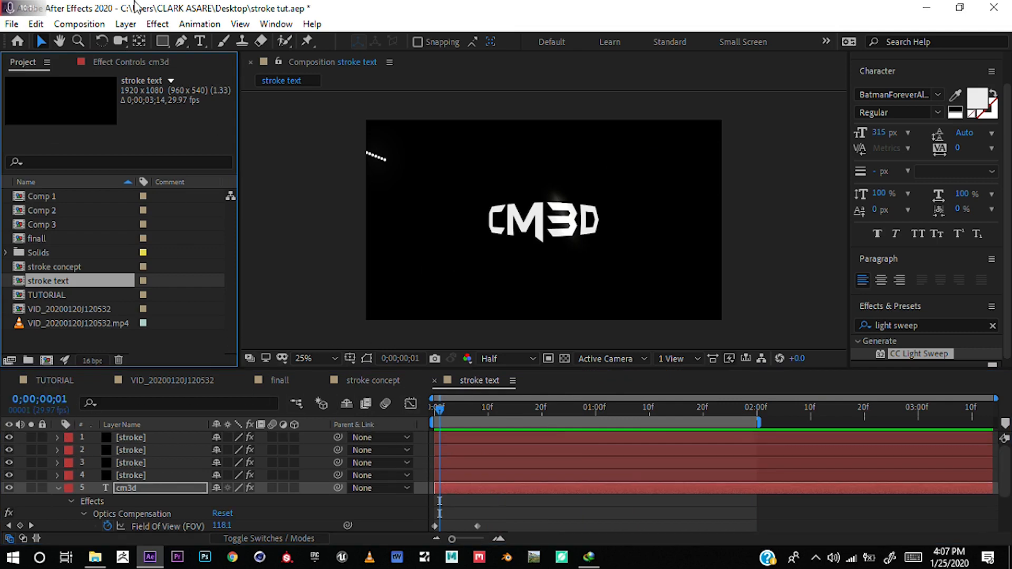
# Step: Create a composition from the VID_20200120J120532.mp4 footage and set its viewer magnification to Fit up to 100%
pyautogui.moveTo(44, 319); pyautogui.dragTo(46, 360)
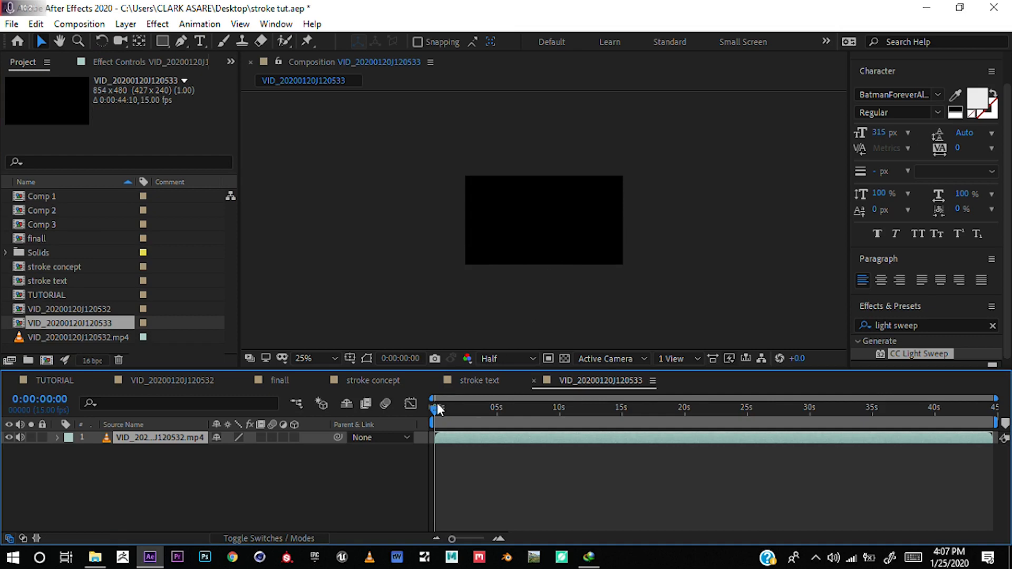
pyautogui.moveTo(438, 406); pyautogui.dragTo(476, 408)
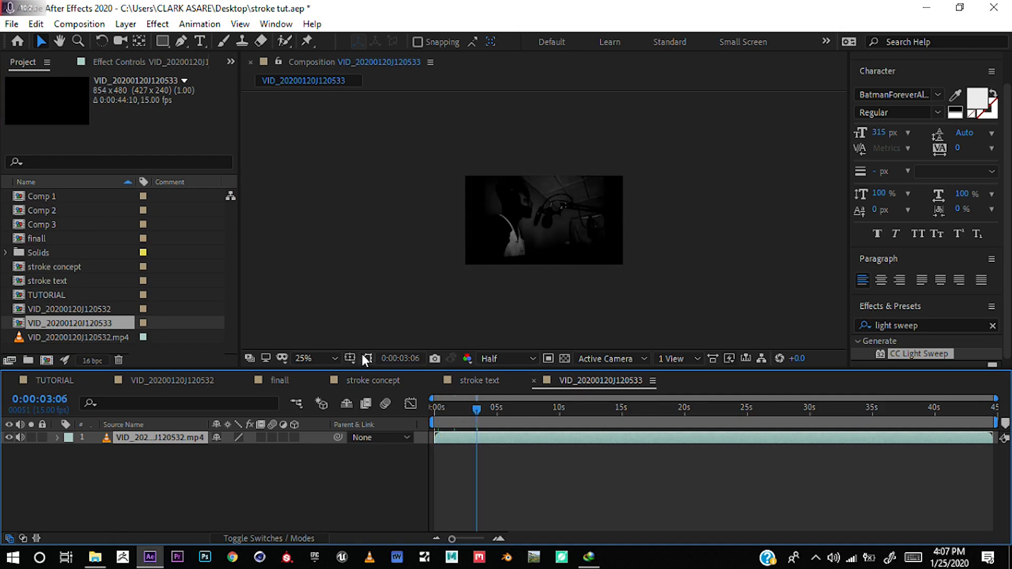
pyautogui.click(326, 360)
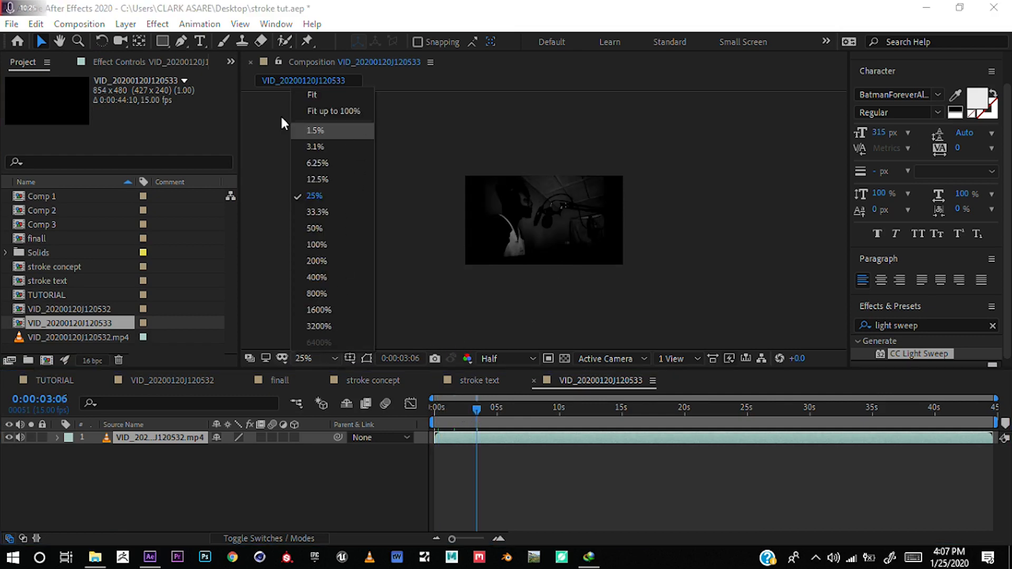
pyautogui.click(315, 112)
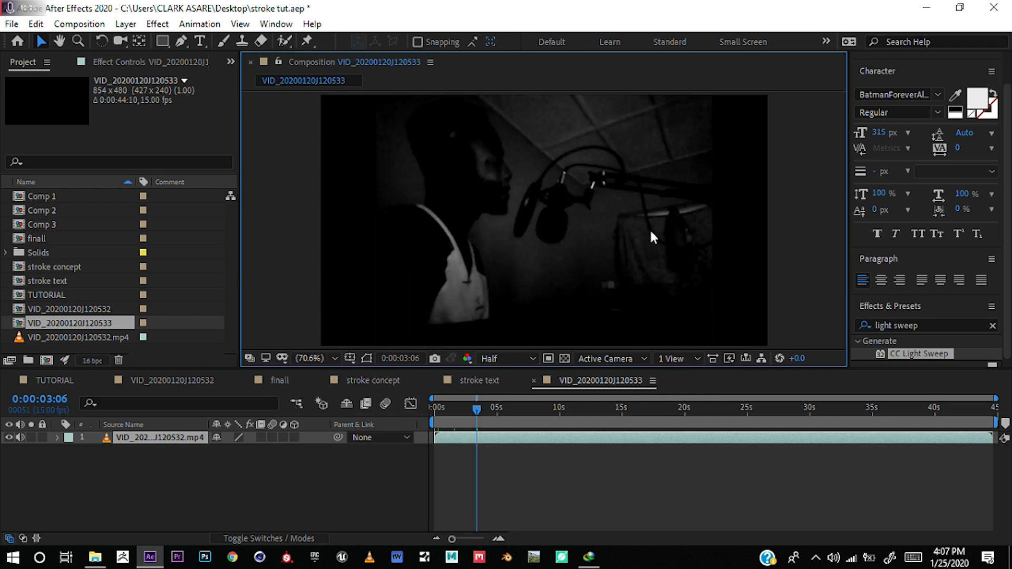
# Step: Place the stroke text composition above the video layer, starting at about 0:00:00:12, and trim the new composition to its first five seconds
pyautogui.click(40, 282)
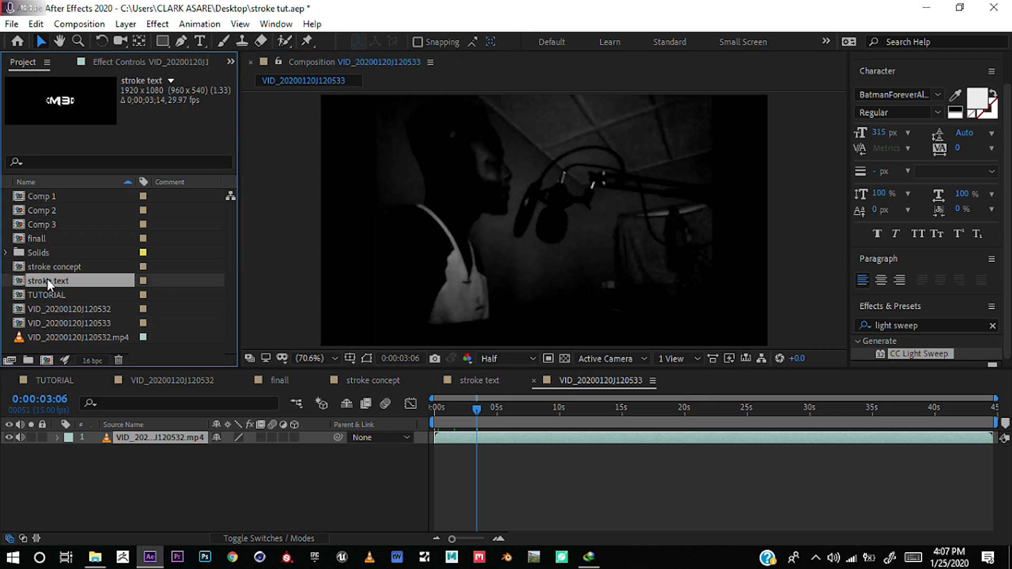
pyautogui.moveTo(50, 283)
pyautogui.mouseDown()
pyautogui.moveTo(119, 462)
pyautogui.moveTo(127, 436)
pyautogui.moveTo(232, 449)
pyautogui.mouseUp()
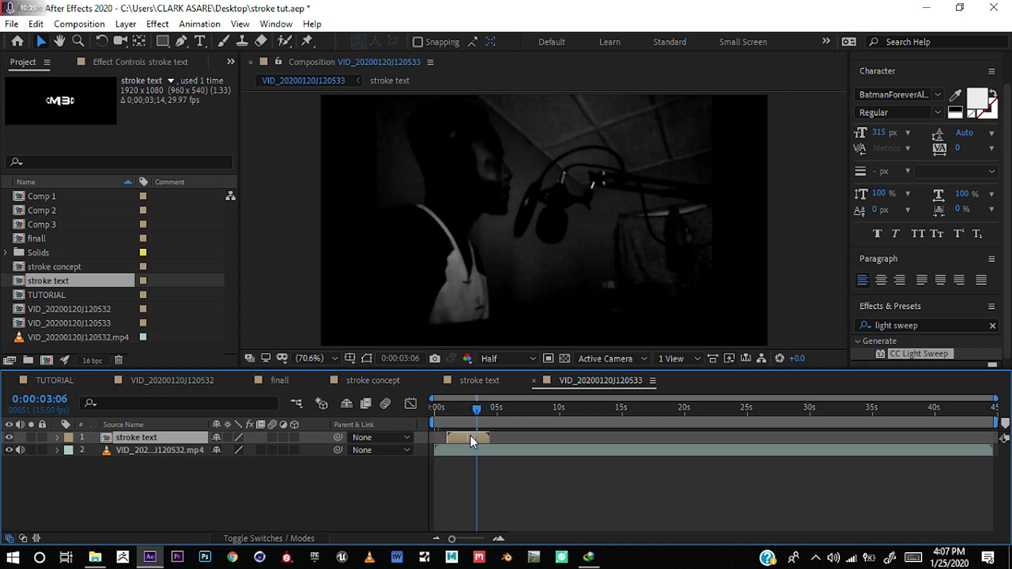
pyautogui.click(496, 405)
pyautogui.press('n')
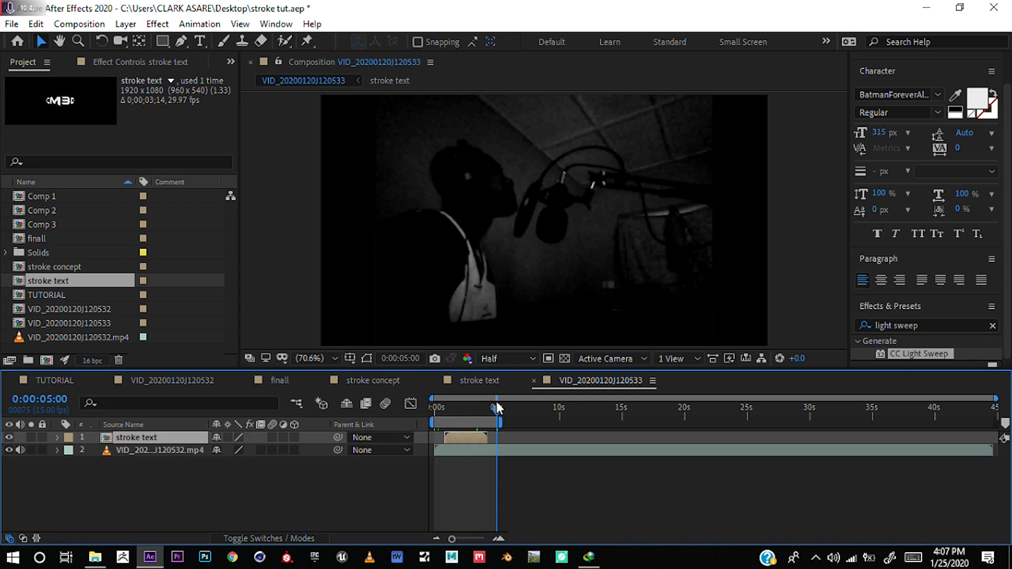
pyautogui.rightClick(450, 420)
pyautogui.click(477, 459)
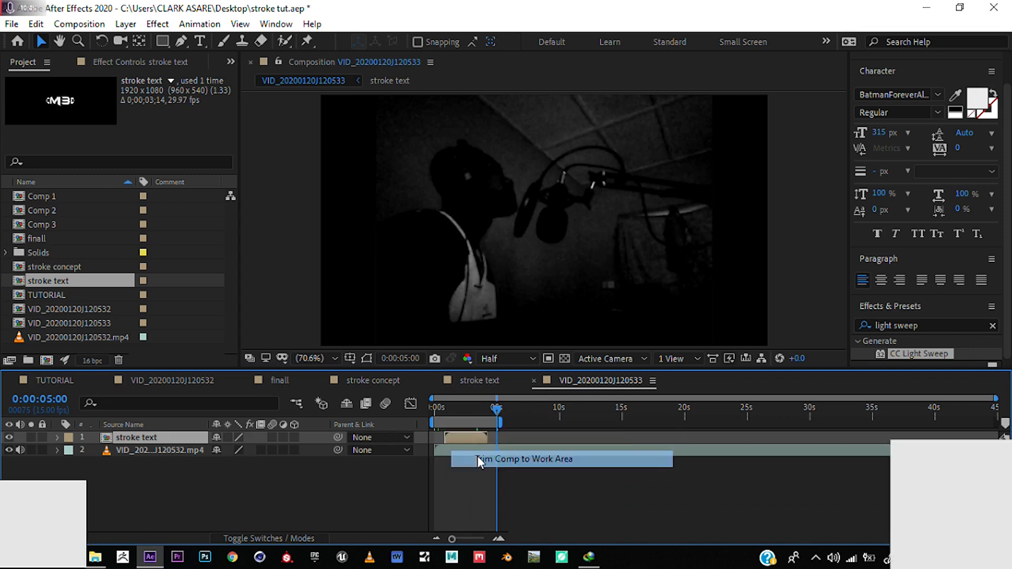
# Step: Preview the trimmed composition from the start to check the text over the video, and return to the first frame
pyautogui.press('Home')
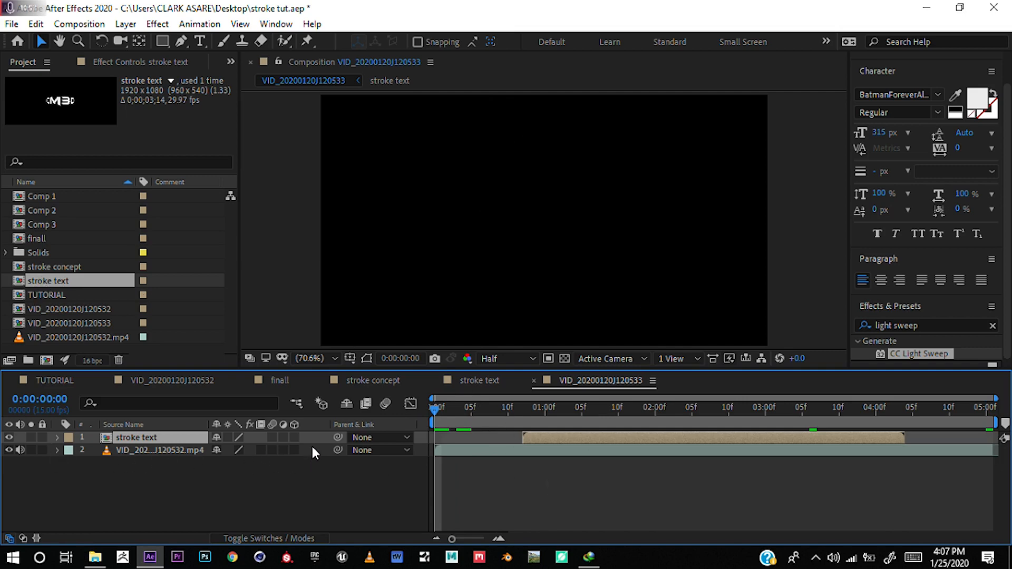
pyautogui.press('space')
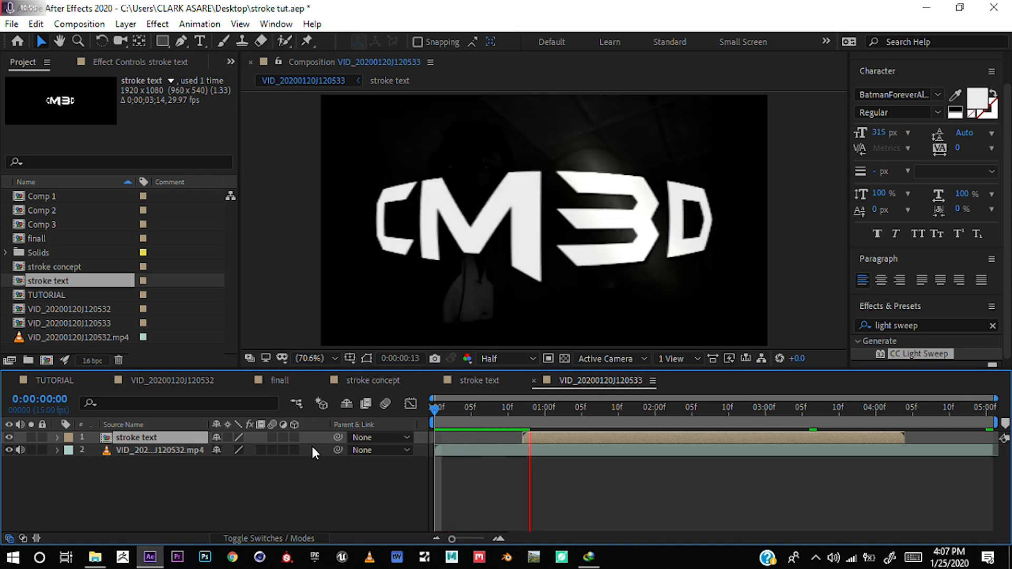
pyautogui.press('space')
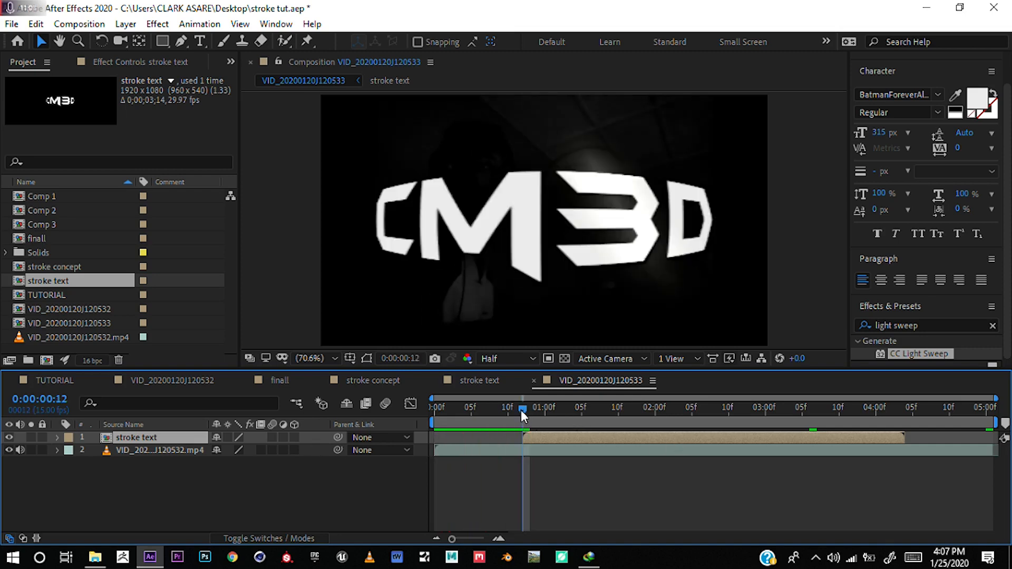
pyautogui.moveTo(521, 411); pyautogui.dragTo(425, 416)
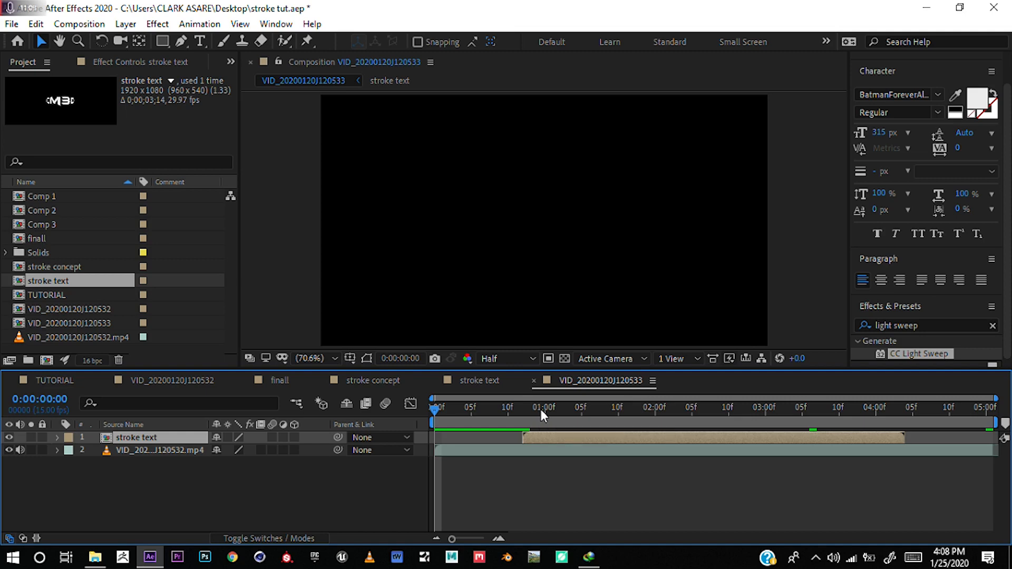
# Step: Scale the stroke text layer to 46% at 0:00:01:10 and preview the composition from the start
pyautogui.click(619, 408)
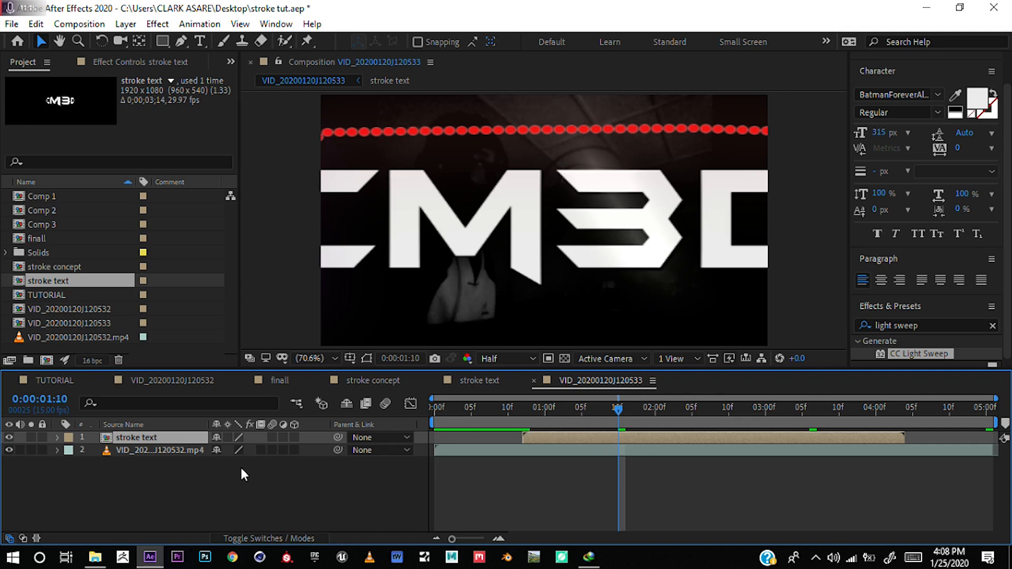
pyautogui.press('s')
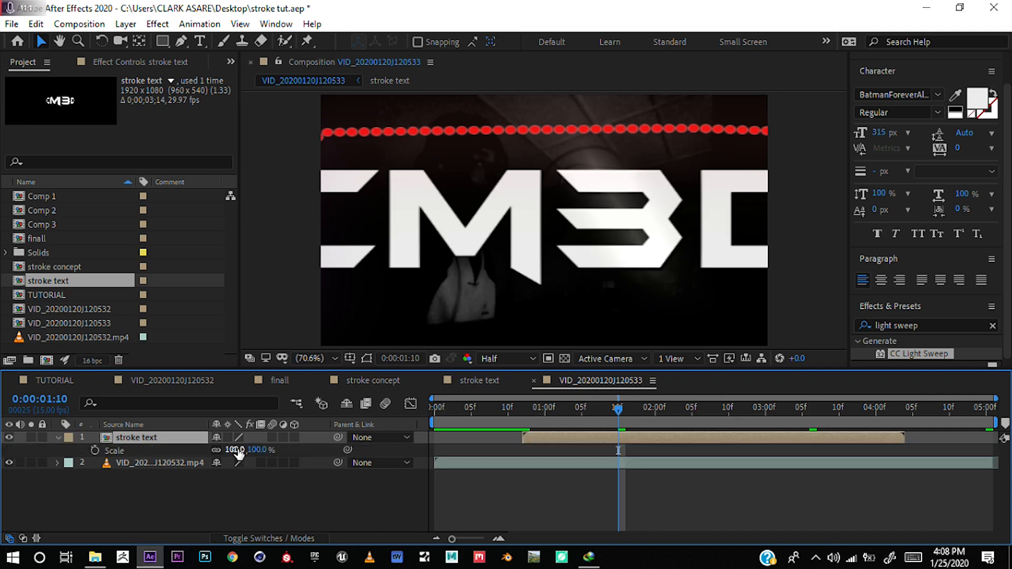
pyautogui.moveTo(234, 449); pyautogui.dragTo(197, 449)
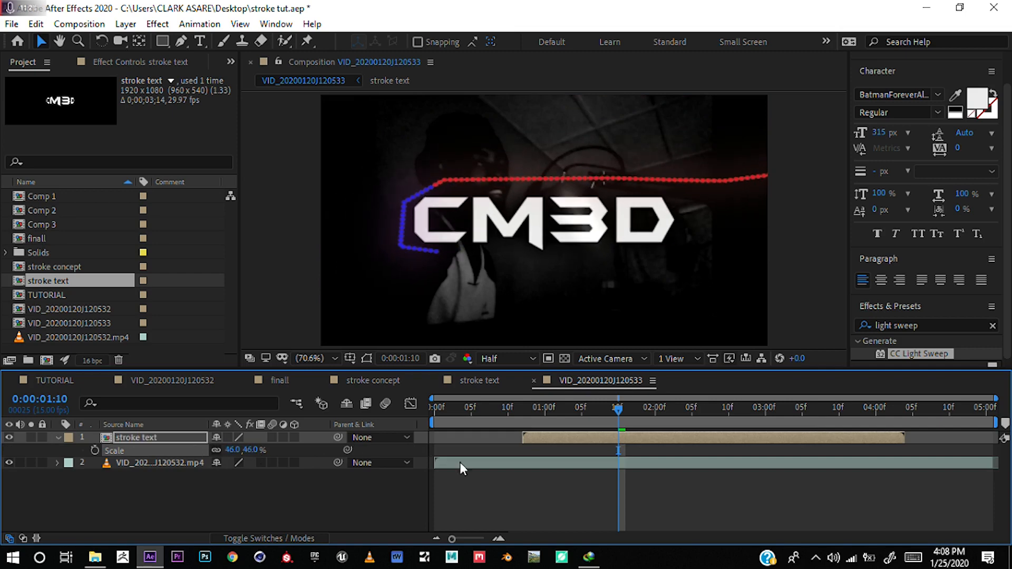
pyautogui.moveTo(451, 412); pyautogui.dragTo(338, 417)
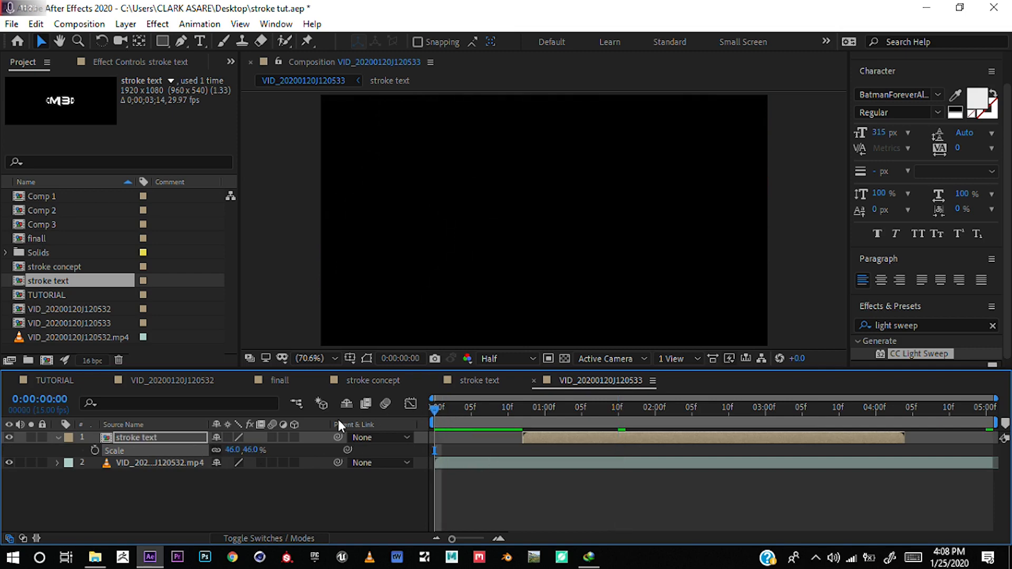
pyautogui.press('space')
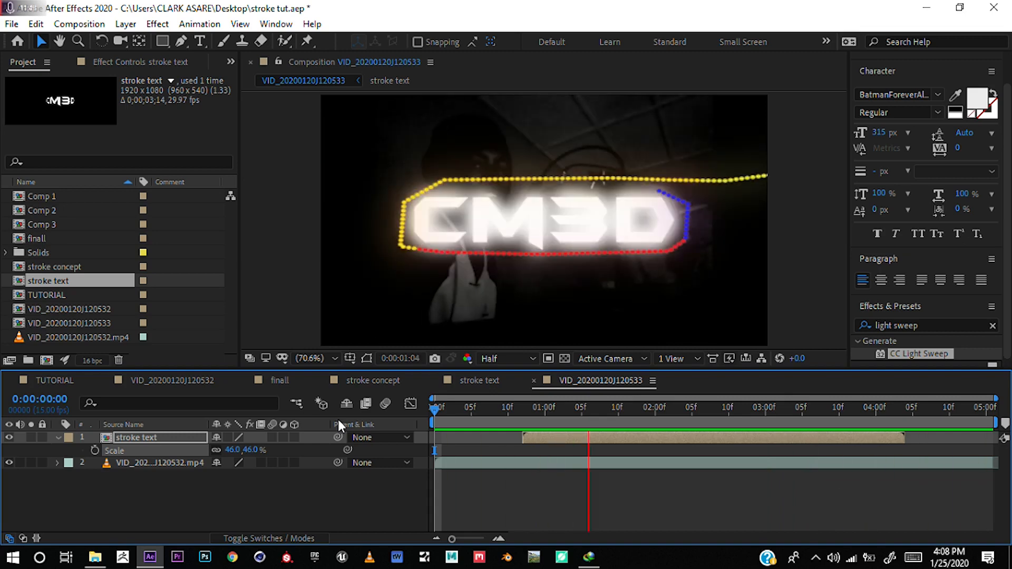
# Step: Preview the existing VID_20200120J120532 composition from the start for comparison
pyautogui.click(188, 380)
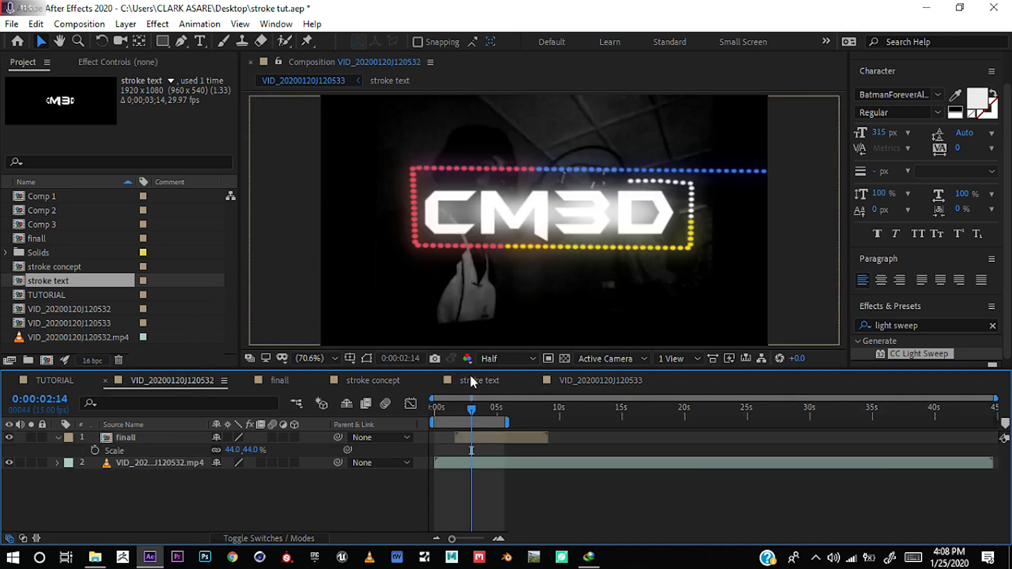
pyautogui.press('space')
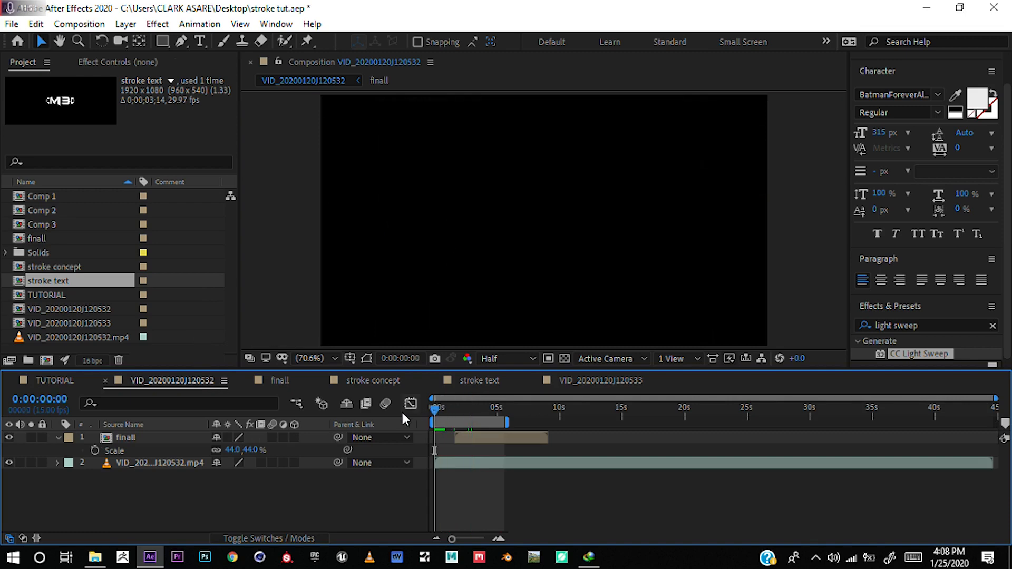
pyautogui.press('space')
pyautogui.press('space')
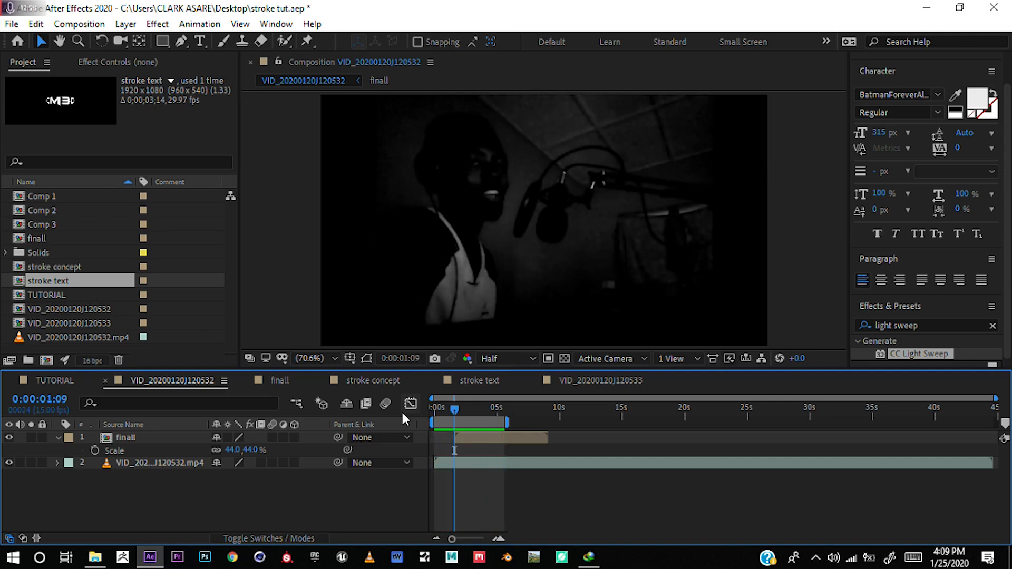